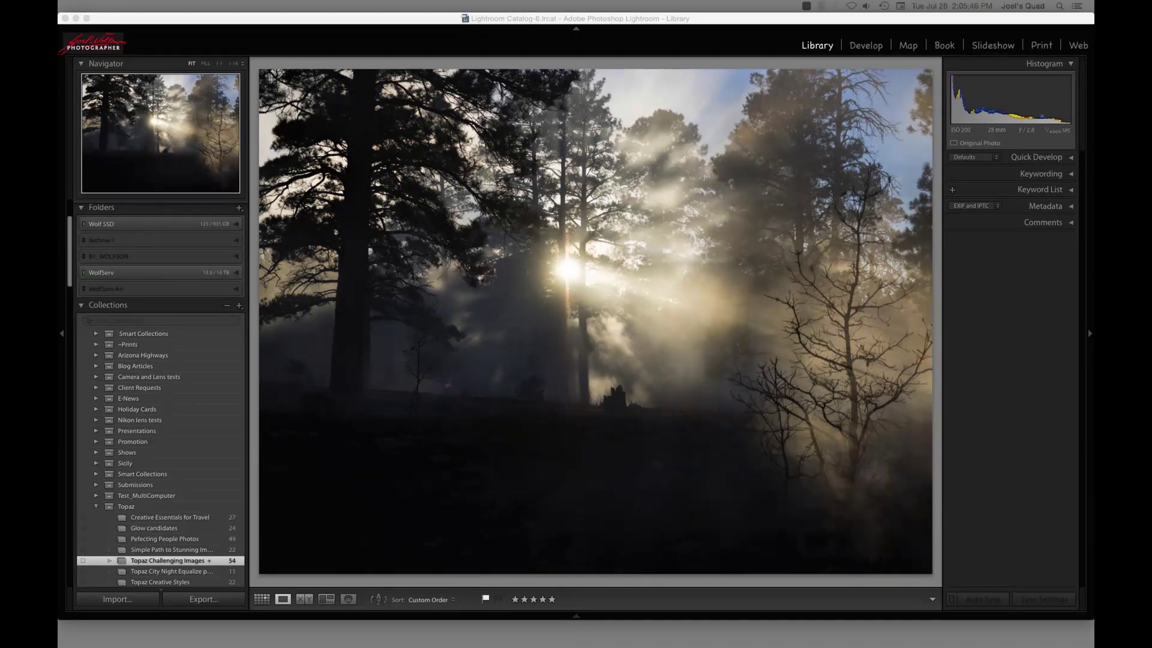
Step: Select the photo of the child lying on a log from the Topaz Challenging Images collection
click(733, 27)
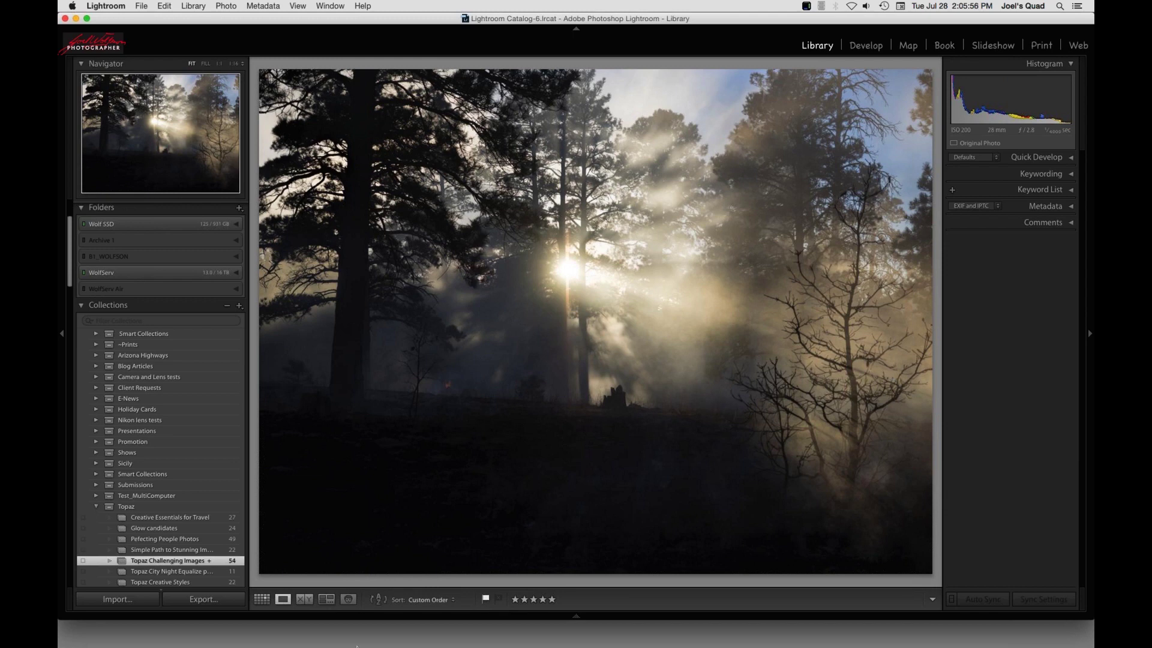
mouse_move(372, 619)
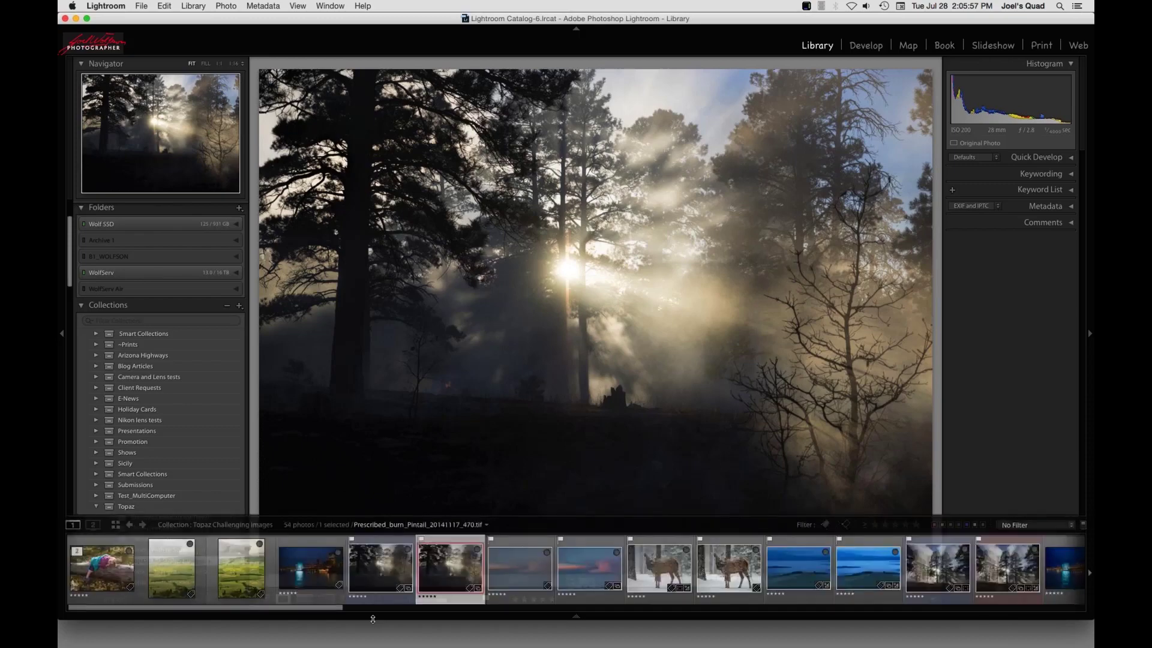
click(102, 570)
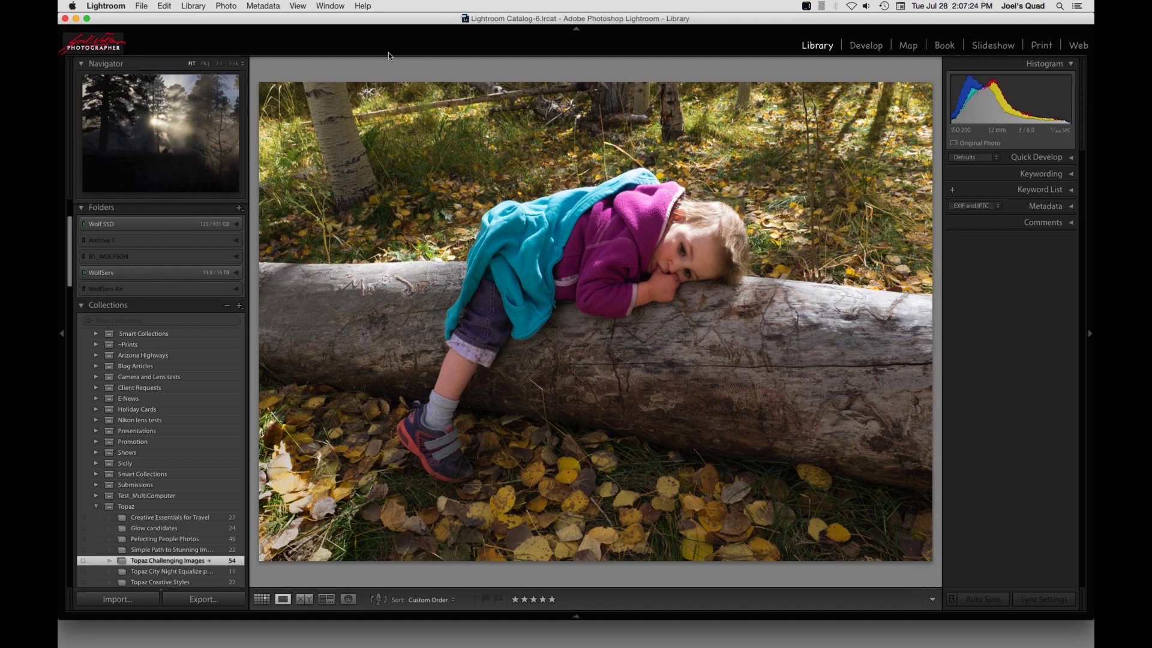
Step: Send the photo to Adobe Photoshop CC 2015 as a copy with Lightroom adjustments
click(263, 5)
mouse_move(227, 5)
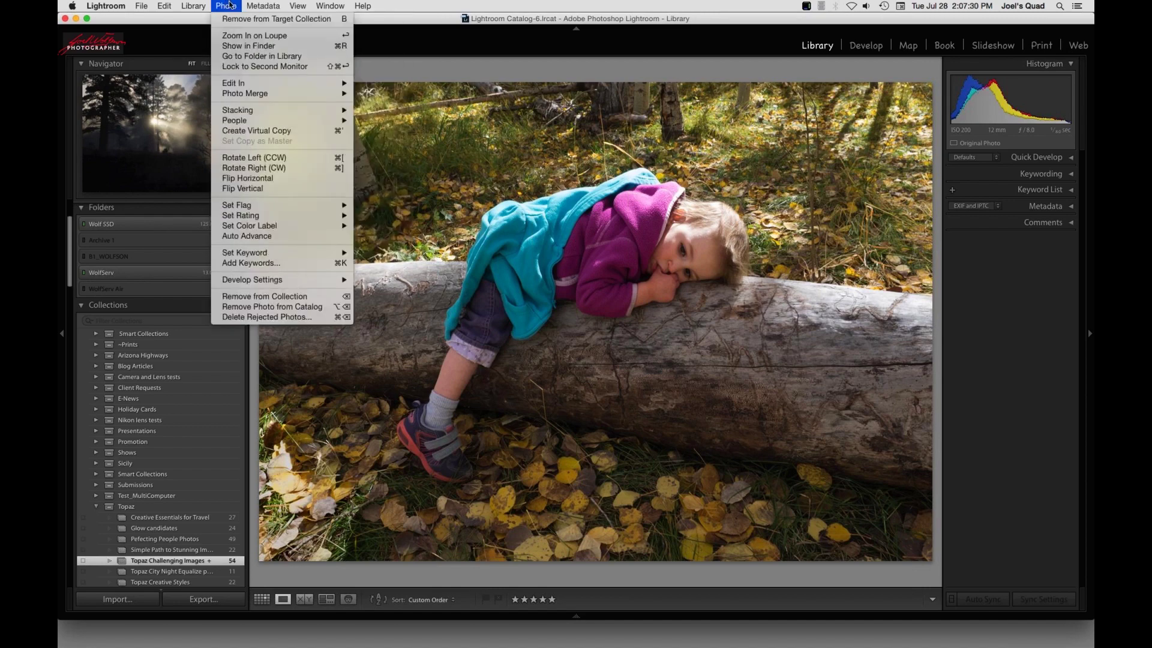
mouse_move(236, 86)
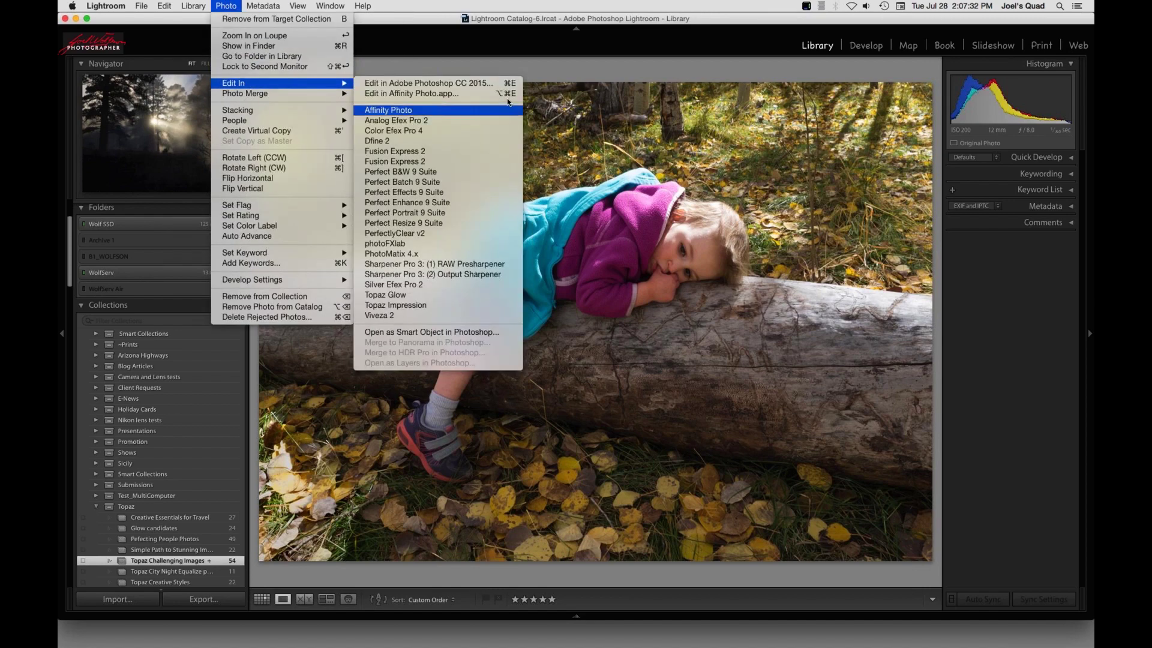
click(504, 84)
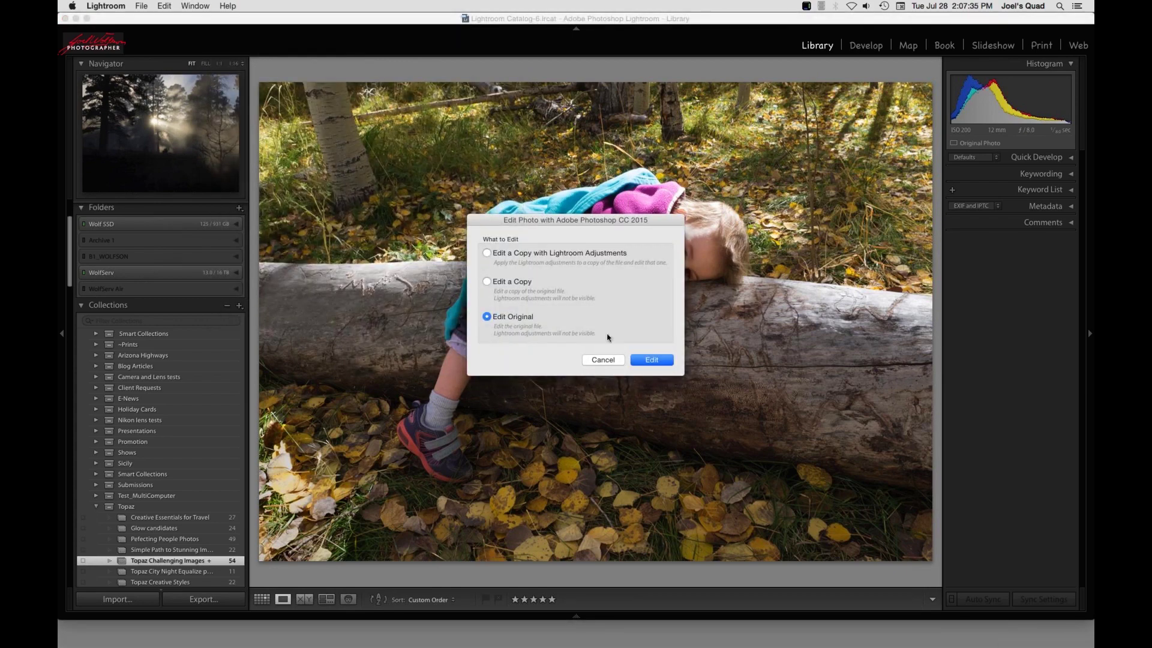
click(534, 254)
click(654, 360)
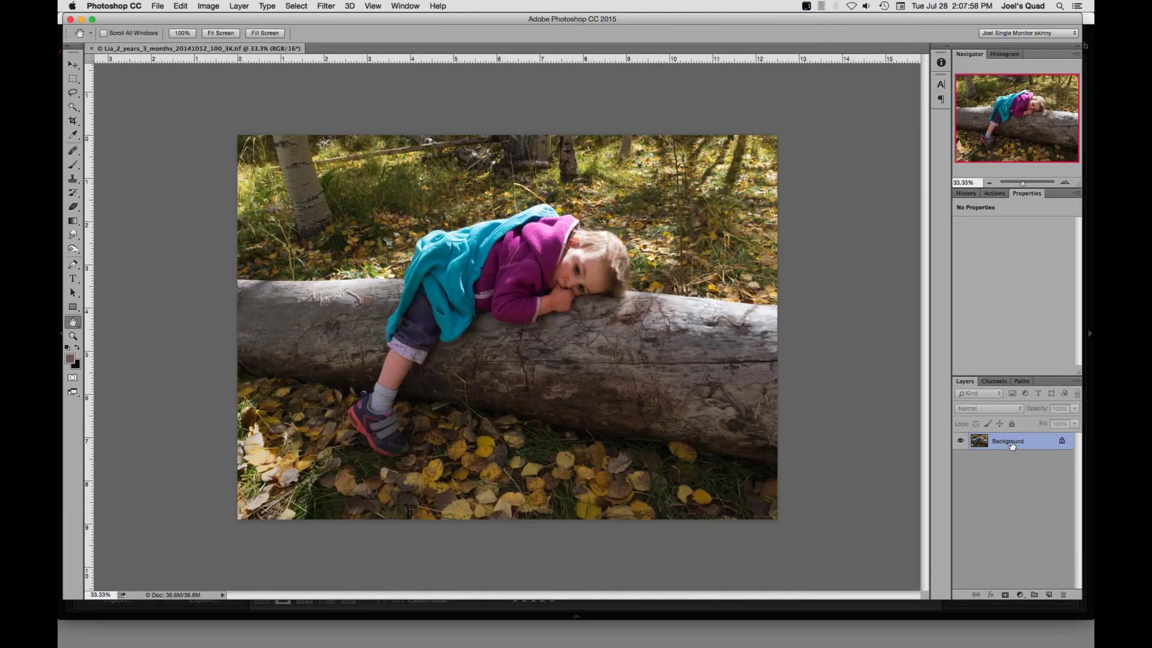
Step: Duplicate the Background layer and rename the duplicate "Adjust- equalize"
drag(1012, 443, 1049, 595)
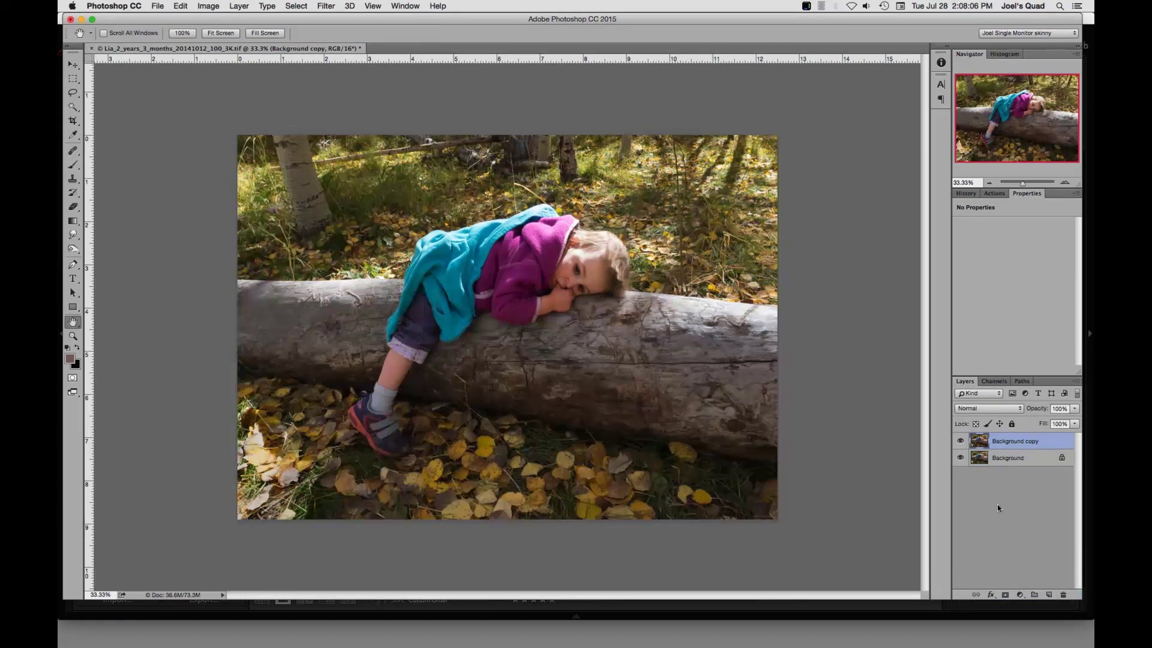
double_click(1010, 441)
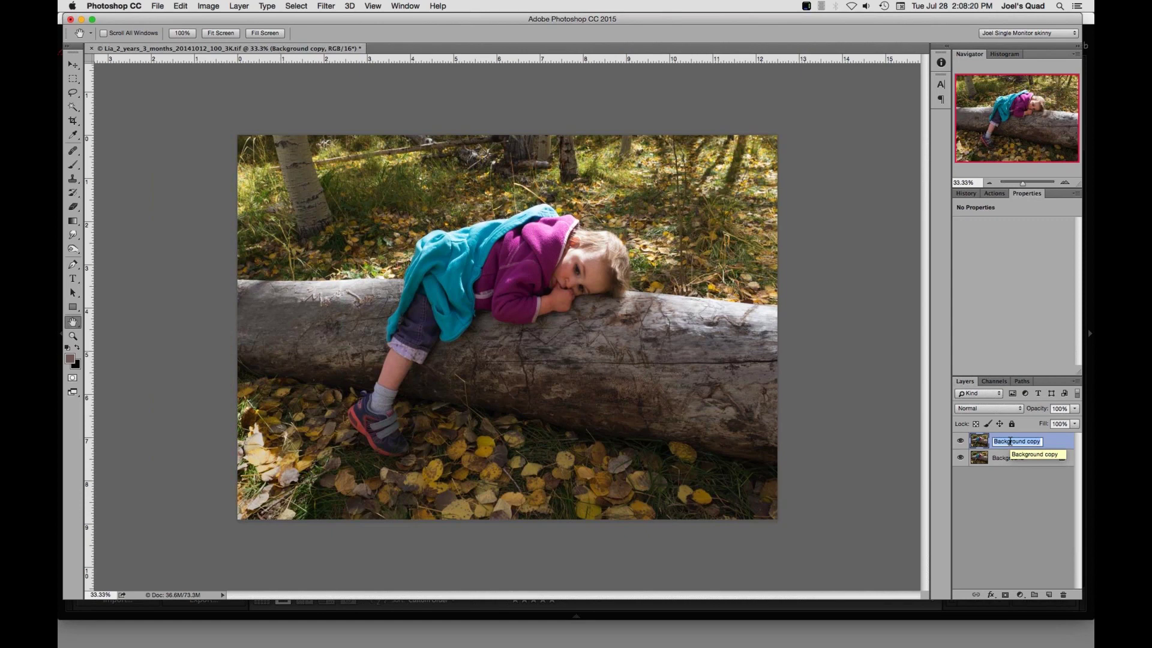
text(Adjust)
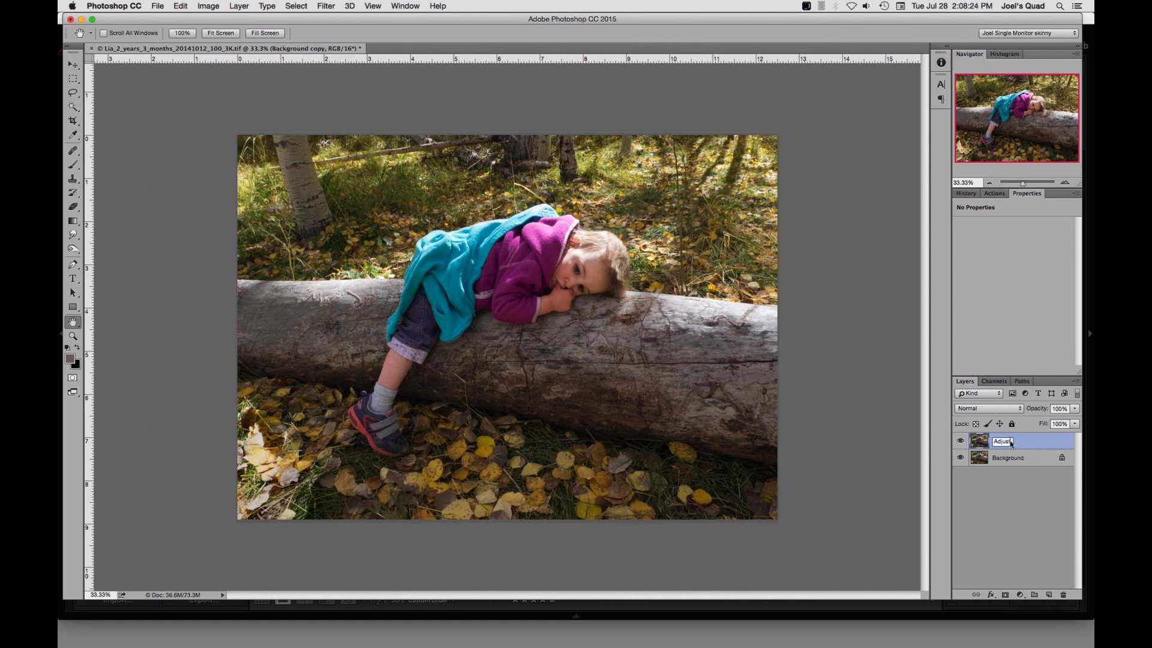
text( equ)
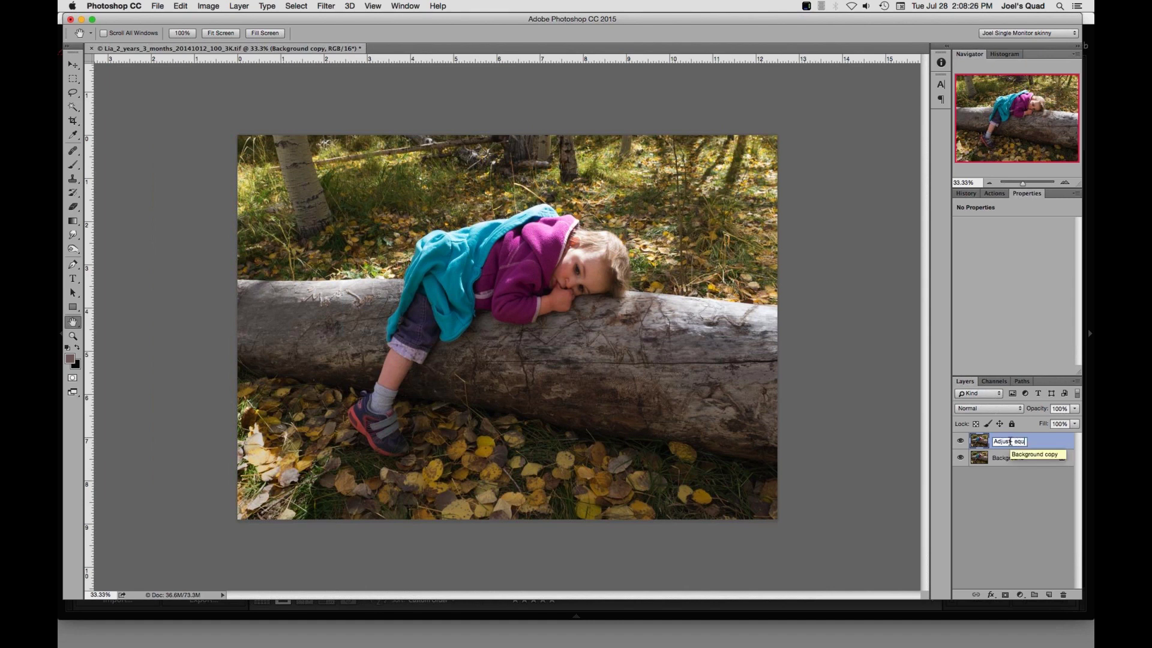
text(alize)
key(Return)
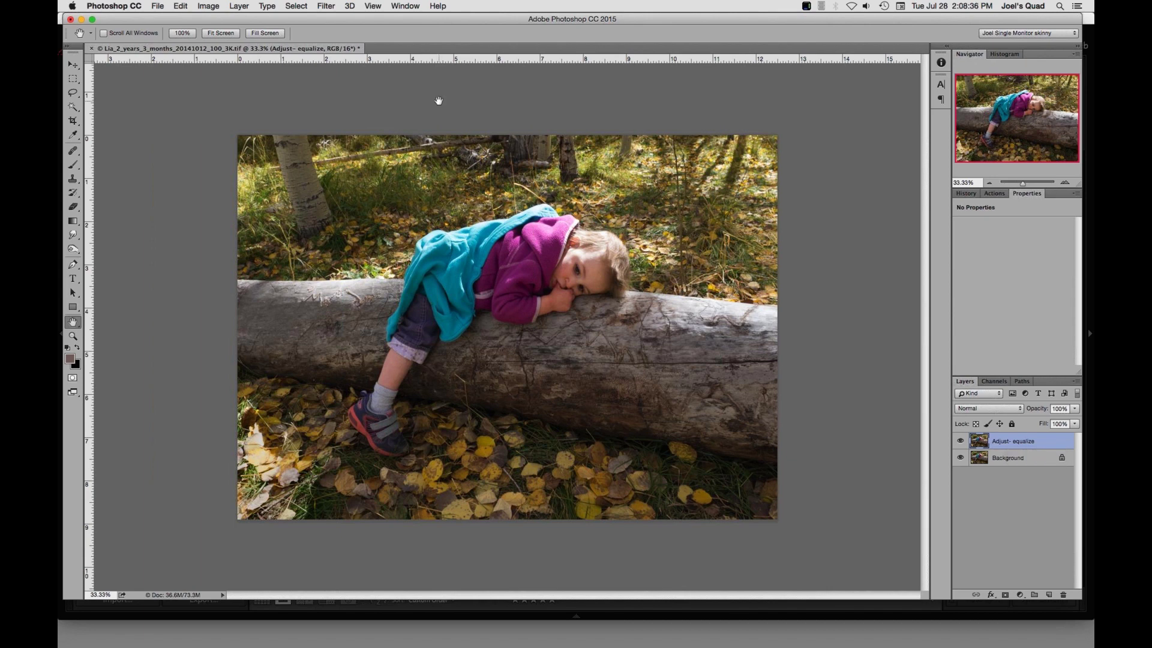
Step: Open the duplicated layer in the Topaz Adjust 5 filter and reset all its adjustments
click(321, 6)
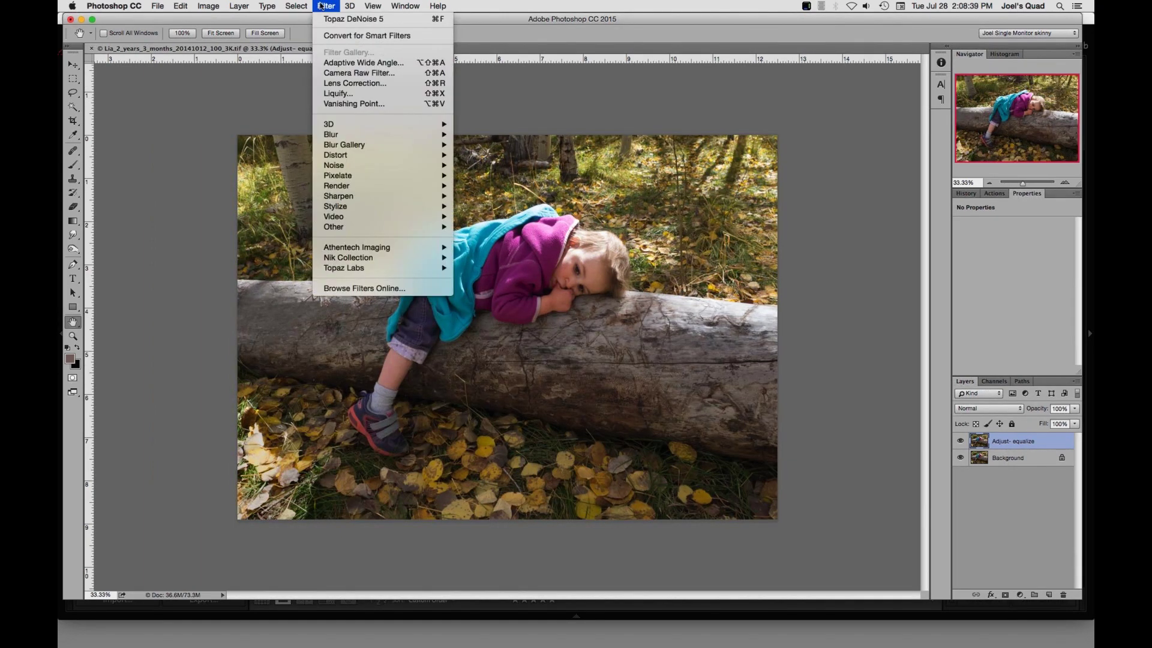
mouse_move(359, 273)
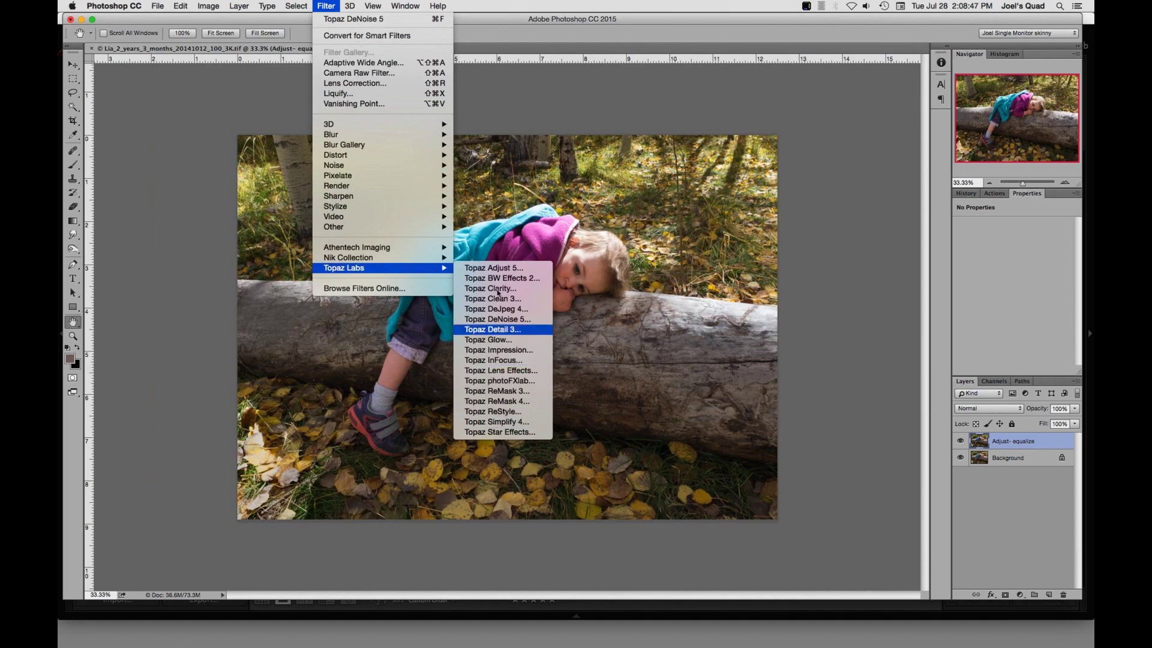
click(497, 270)
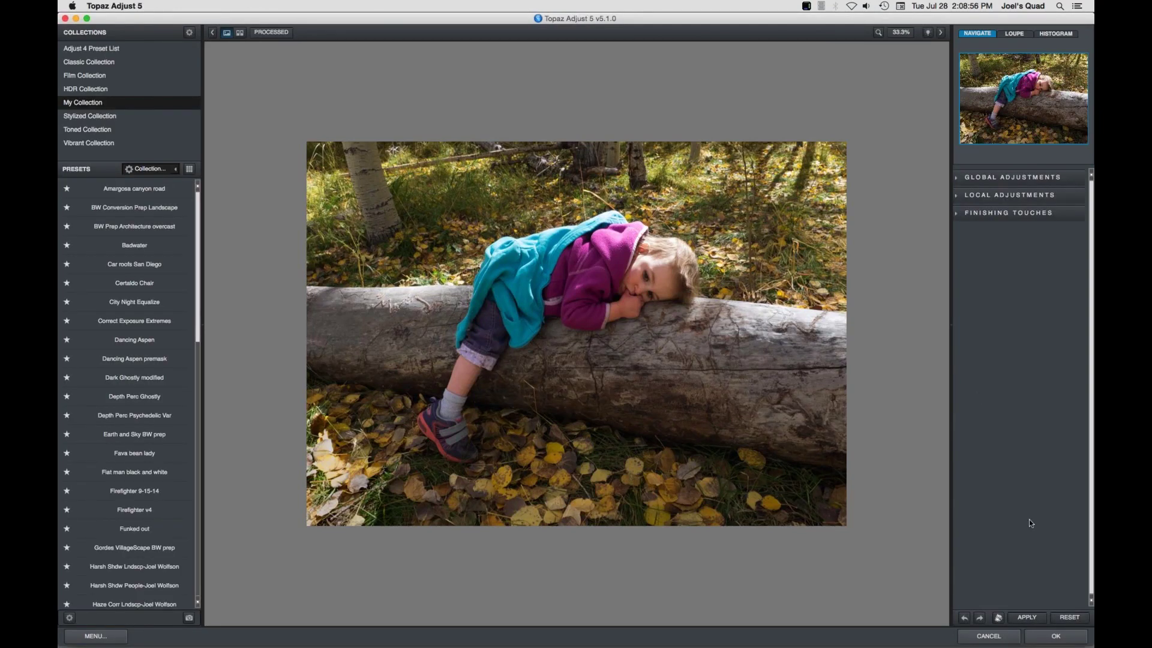
click(1076, 619)
Step: Examine the Classic Collection presets as a grid of previews on the photo, and return to the editing view
click(91, 62)
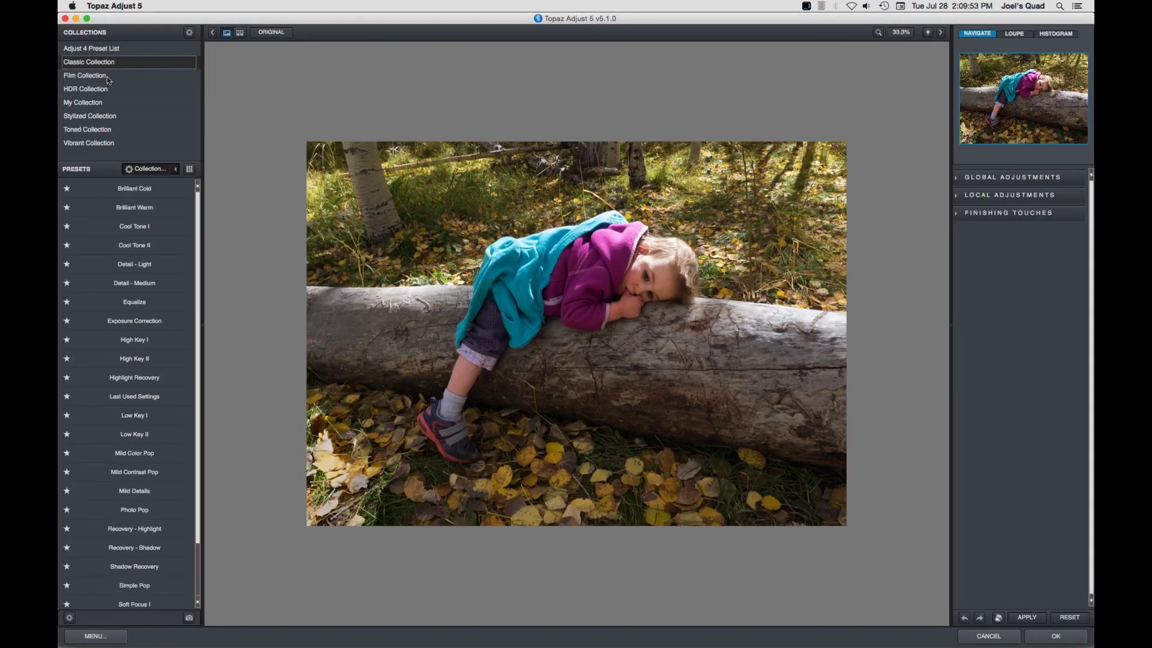
click(190, 170)
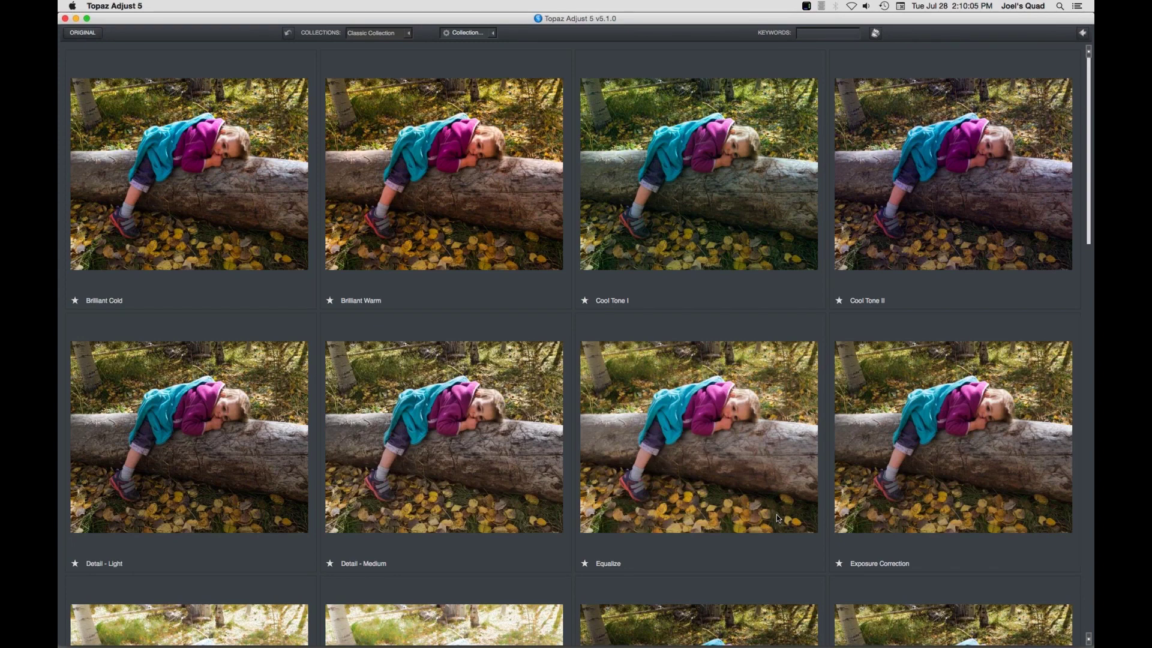
click(1083, 33)
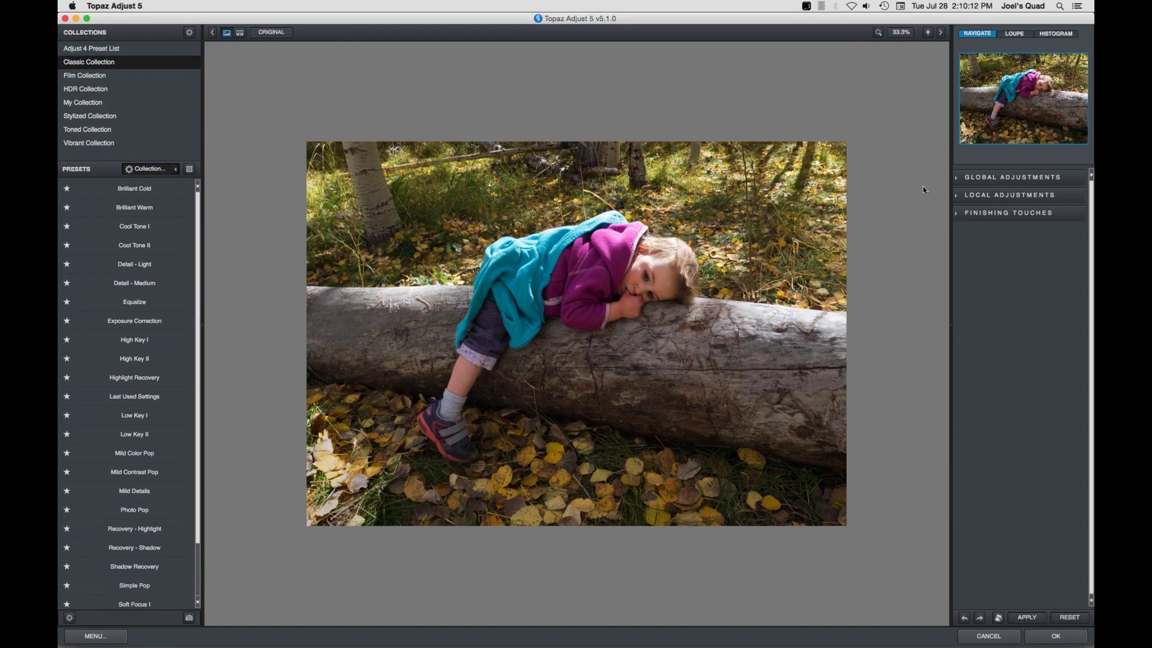
Step: Expand the global Adaptive Exposure settings and raise Adaptive Exposure to 0.40
click(956, 178)
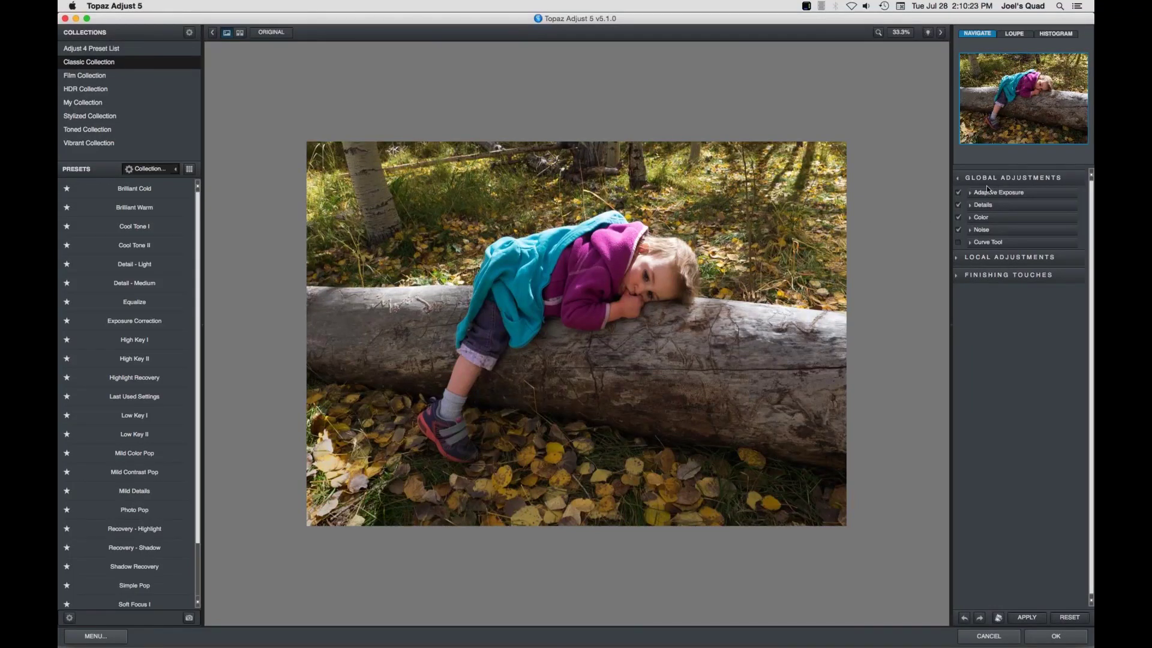
click(970, 193)
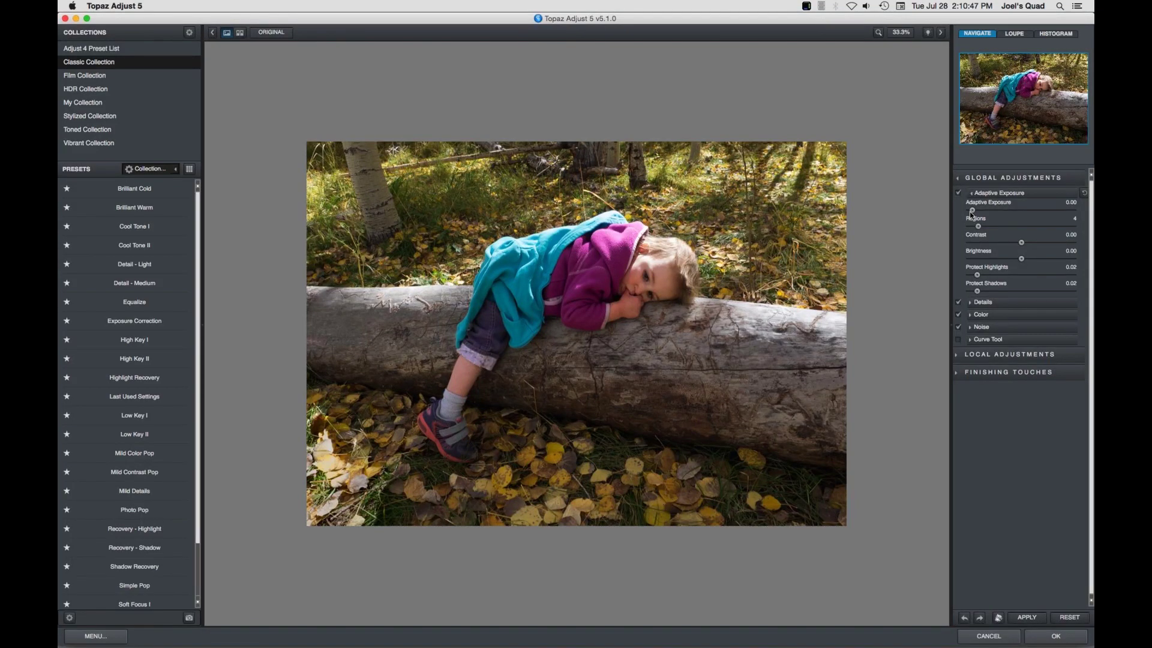
drag(971, 209, 1004, 212)
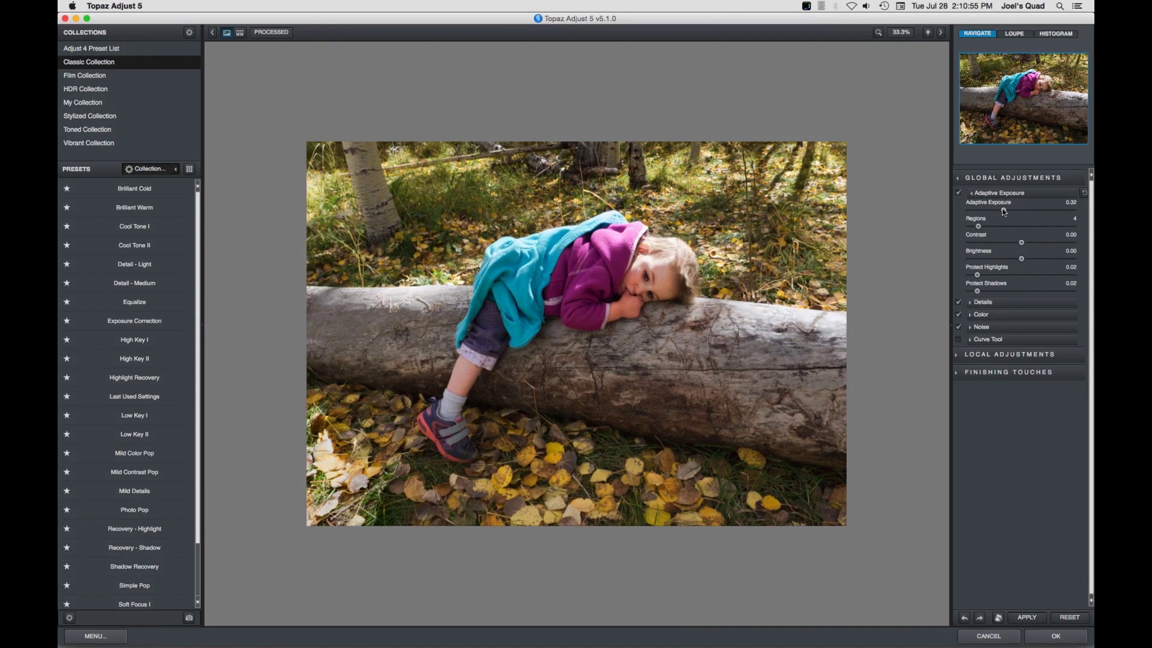
drag(1004, 211, 1012, 210)
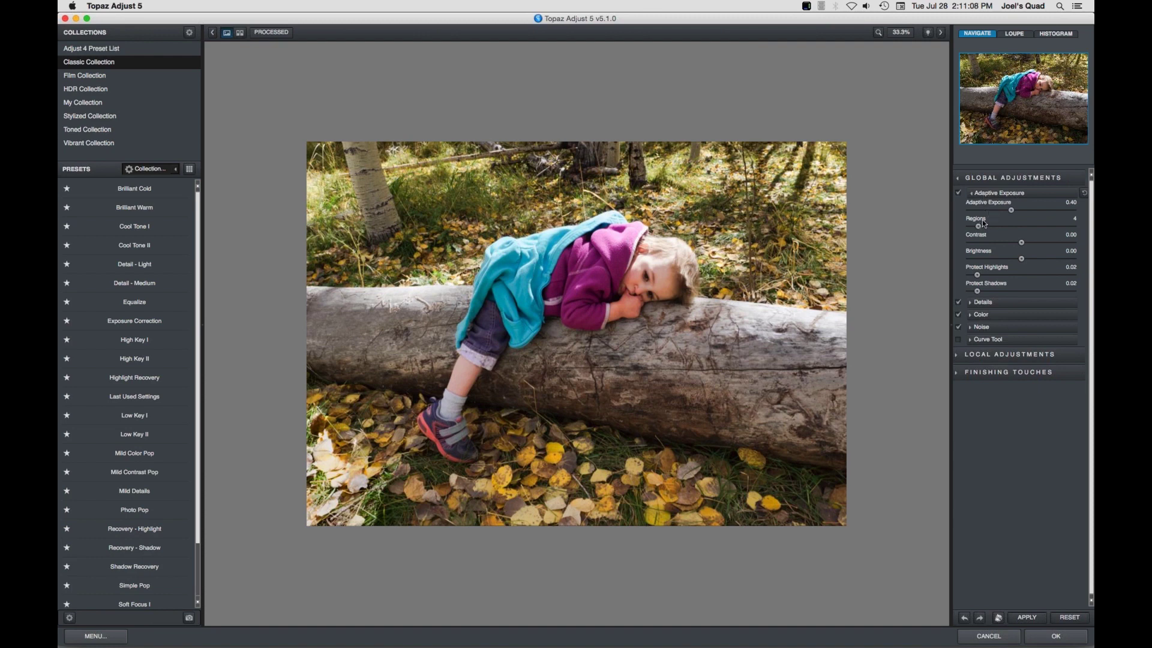
Step: Try different Regions values, settling on 18, and lower Adaptive Exposure to 0.35
drag(984, 227, 969, 230)
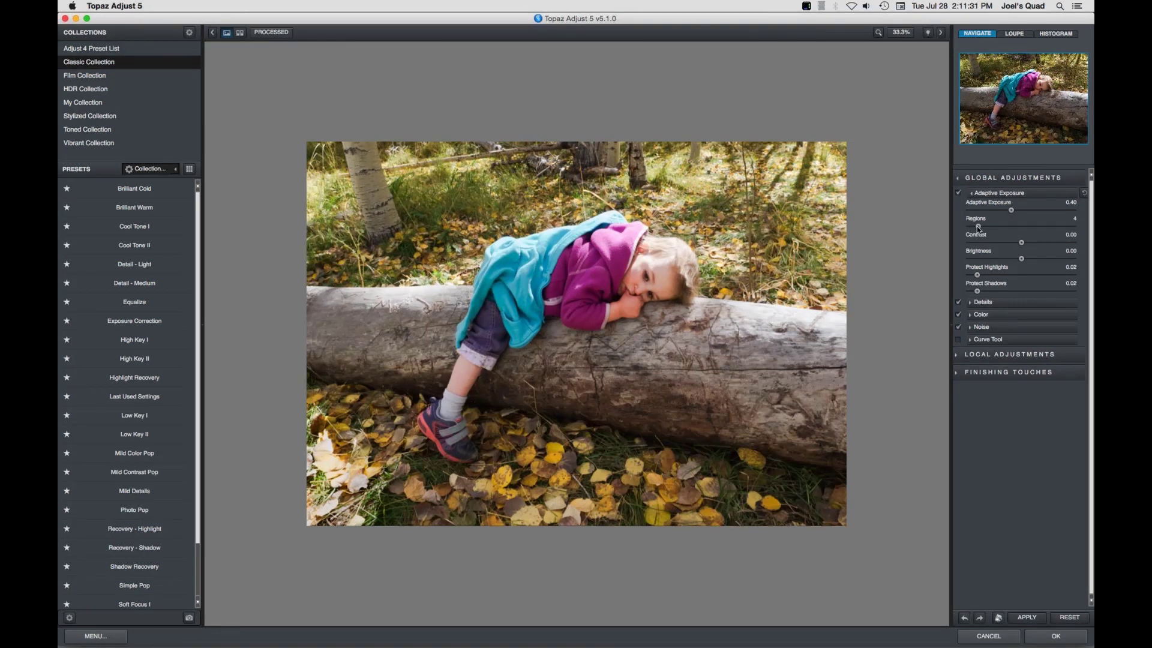
drag(976, 225, 980, 227)
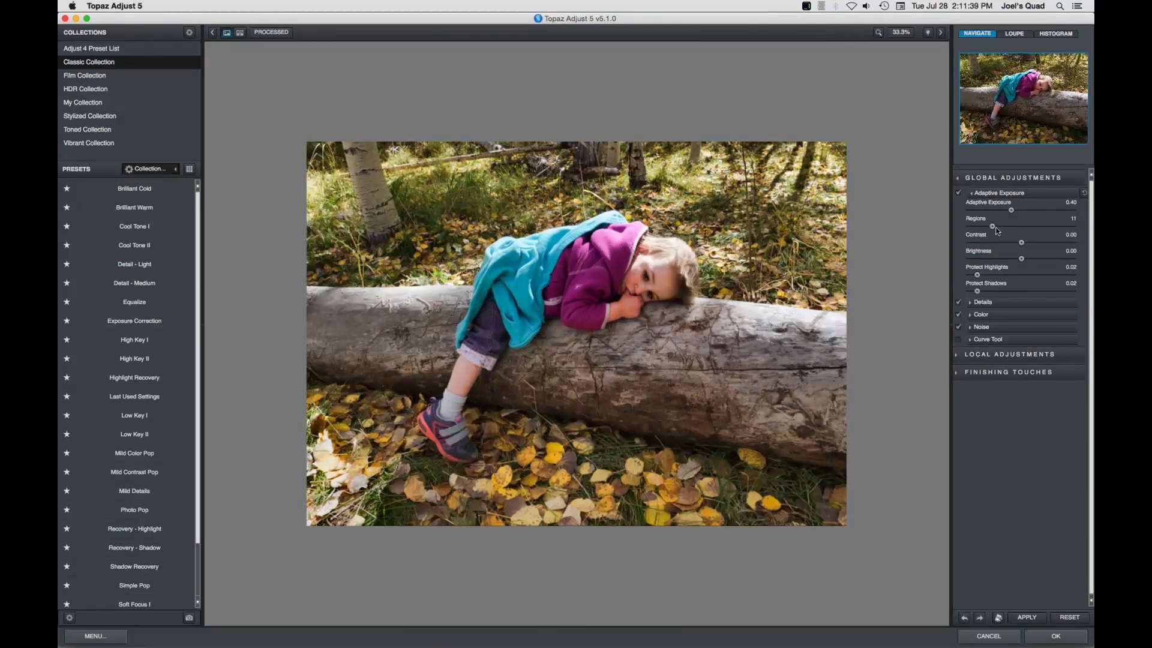
drag(993, 226, 1005, 227)
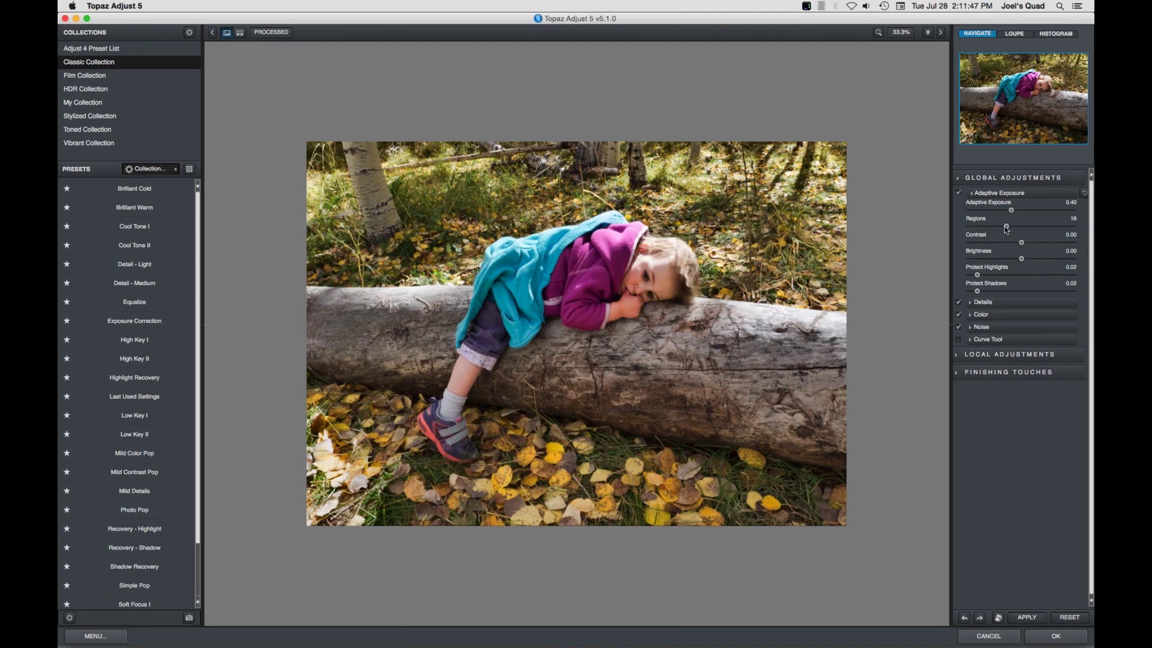
drag(1011, 210, 1007, 211)
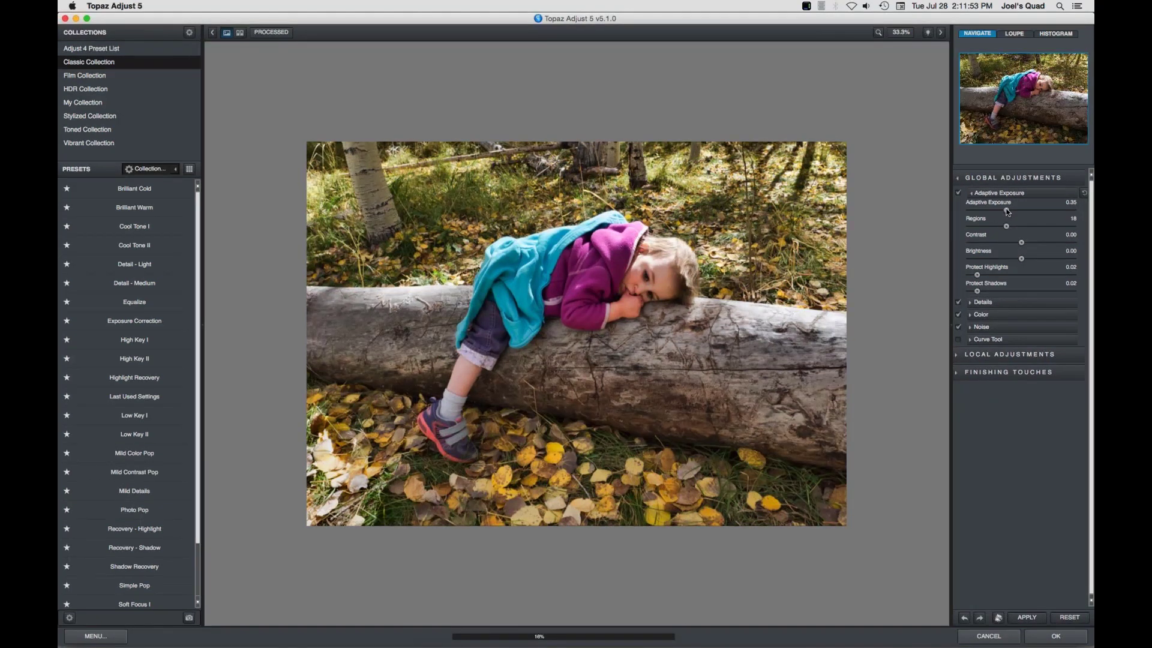
Step: Set Regions to 21, judging the child's face at 100%, and compare the result with the original photo
click(878, 33)
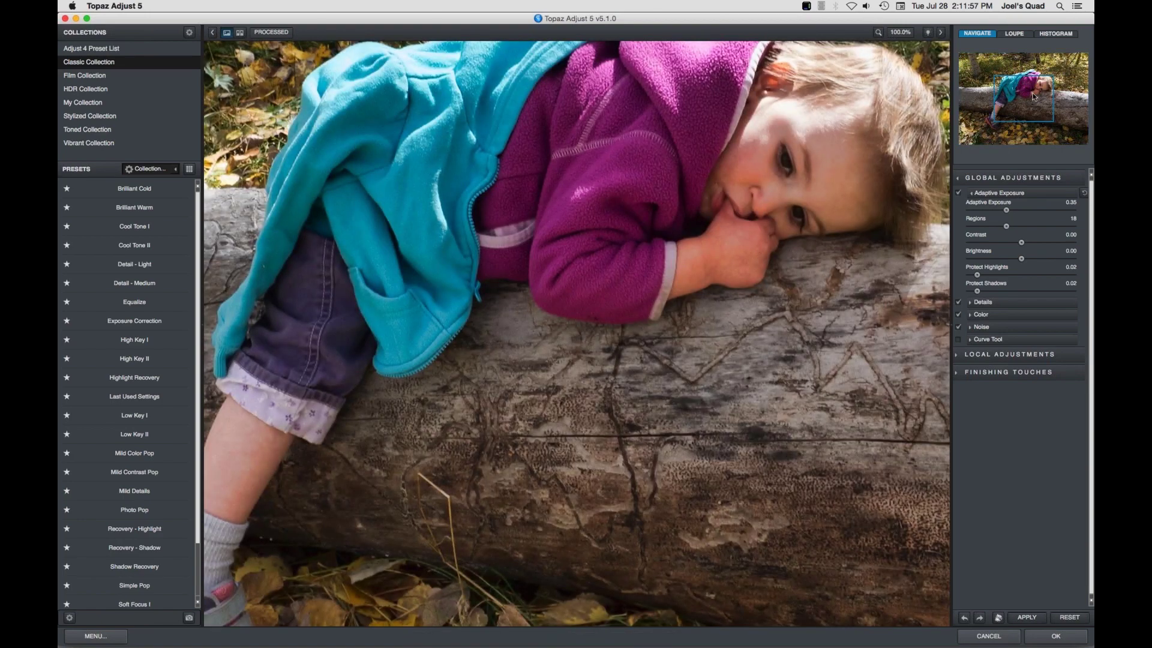
drag(1034, 96, 1037, 86)
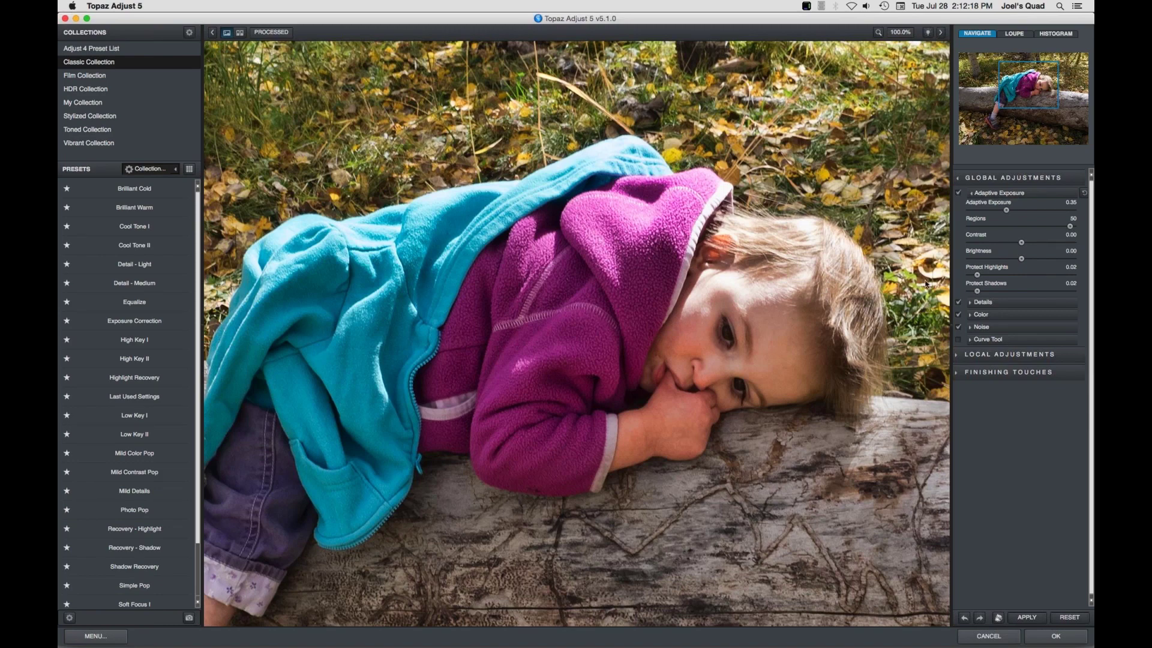
drag(1070, 226, 1057, 226)
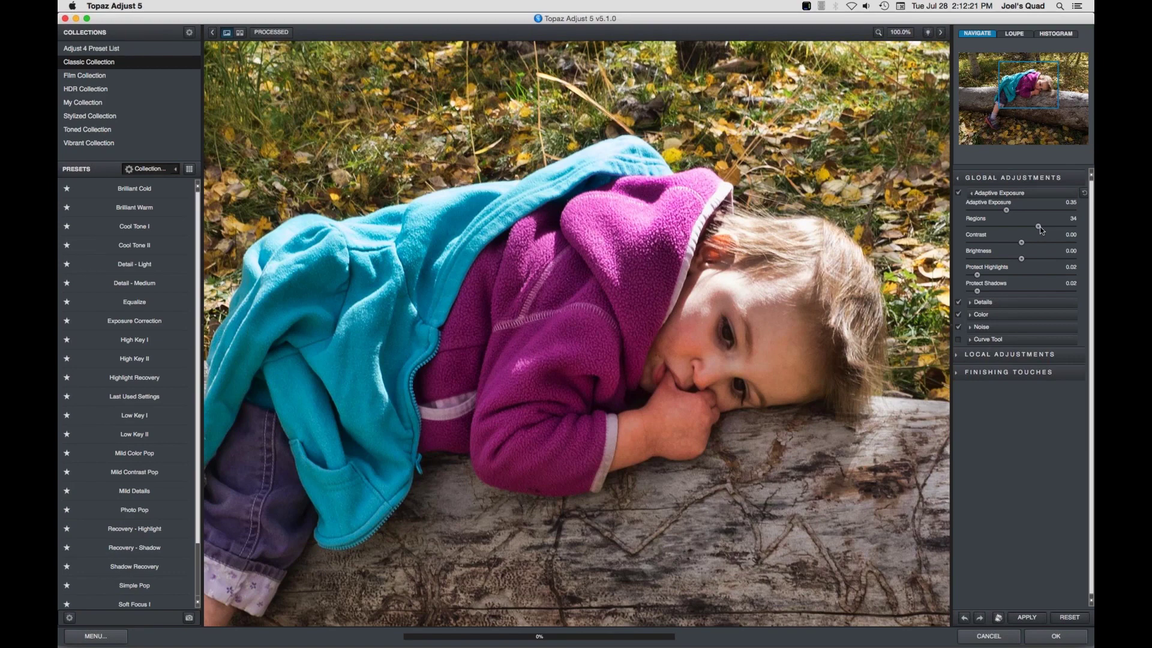
drag(1039, 225, 1013, 229)
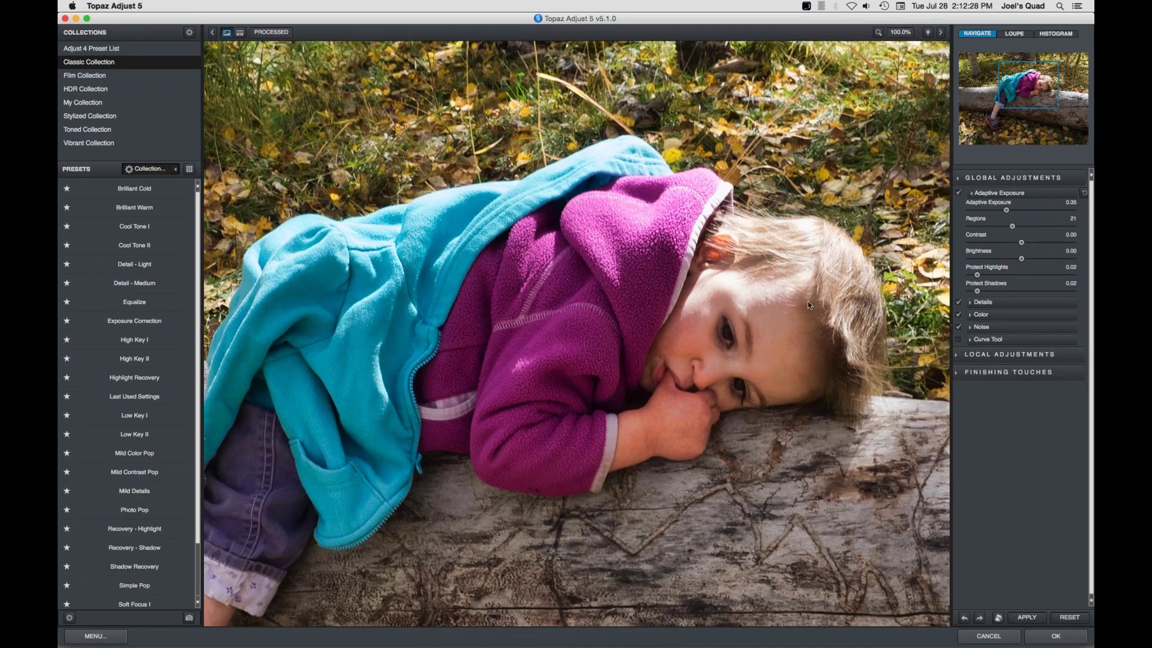
click(923, 352)
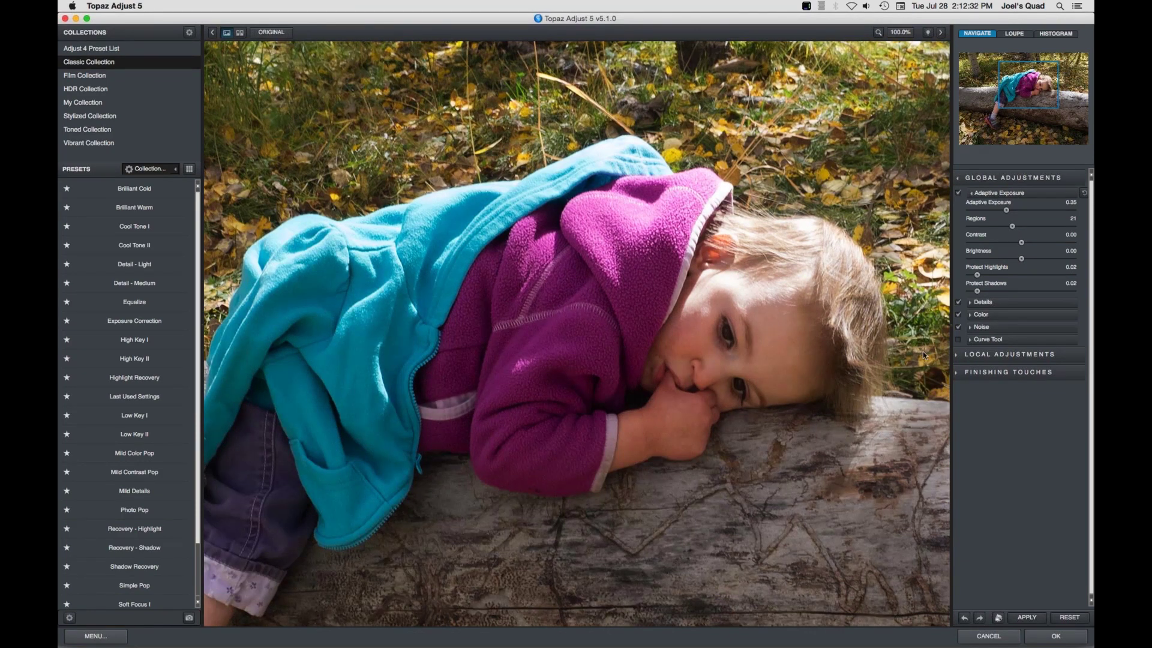
click(922, 352)
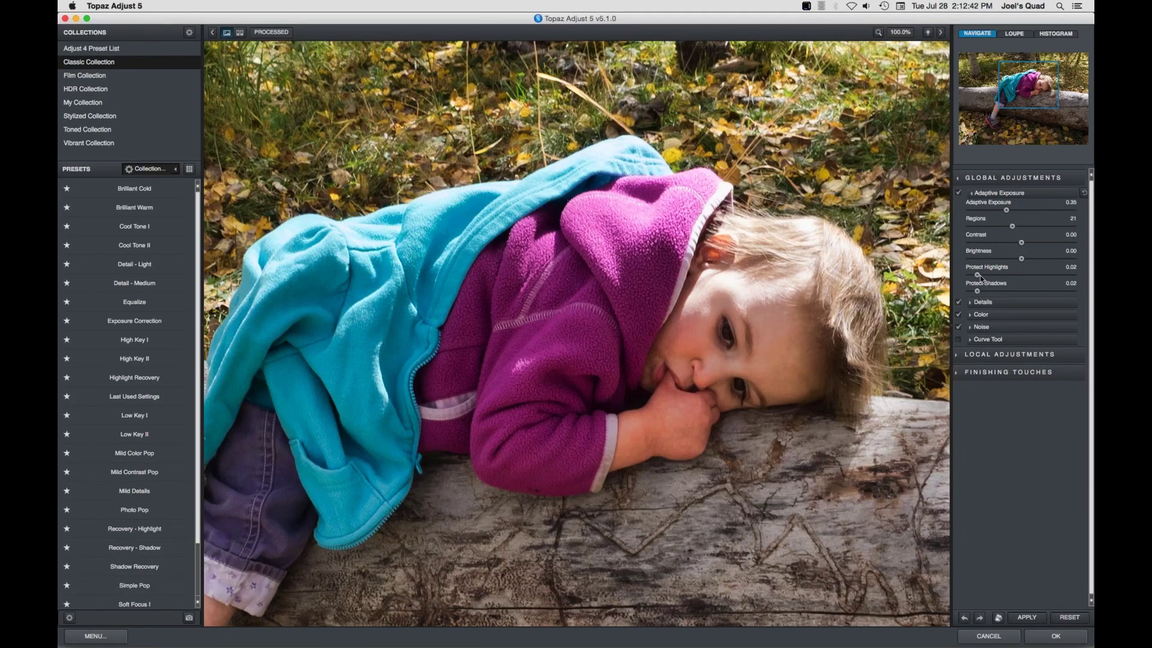
Step: Set Protect Highlights to 0.10 and Protect Shadows to 0.05
drag(980, 278, 982, 278)
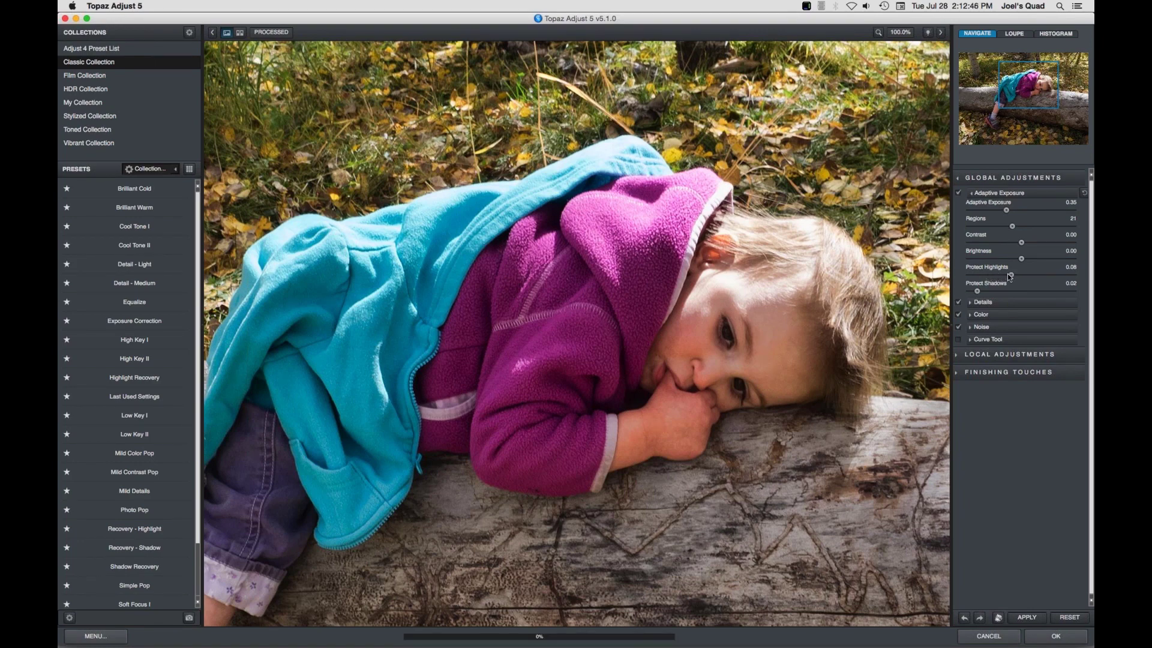
drag(1009, 275, 1019, 278)
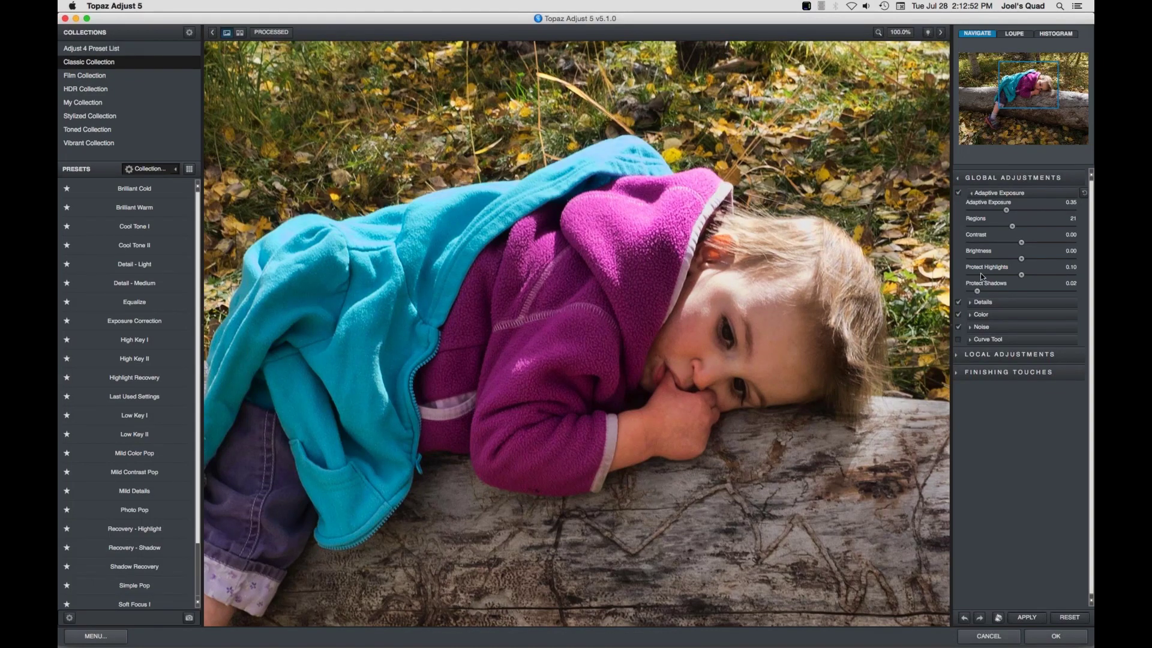
drag(977, 290, 981, 289)
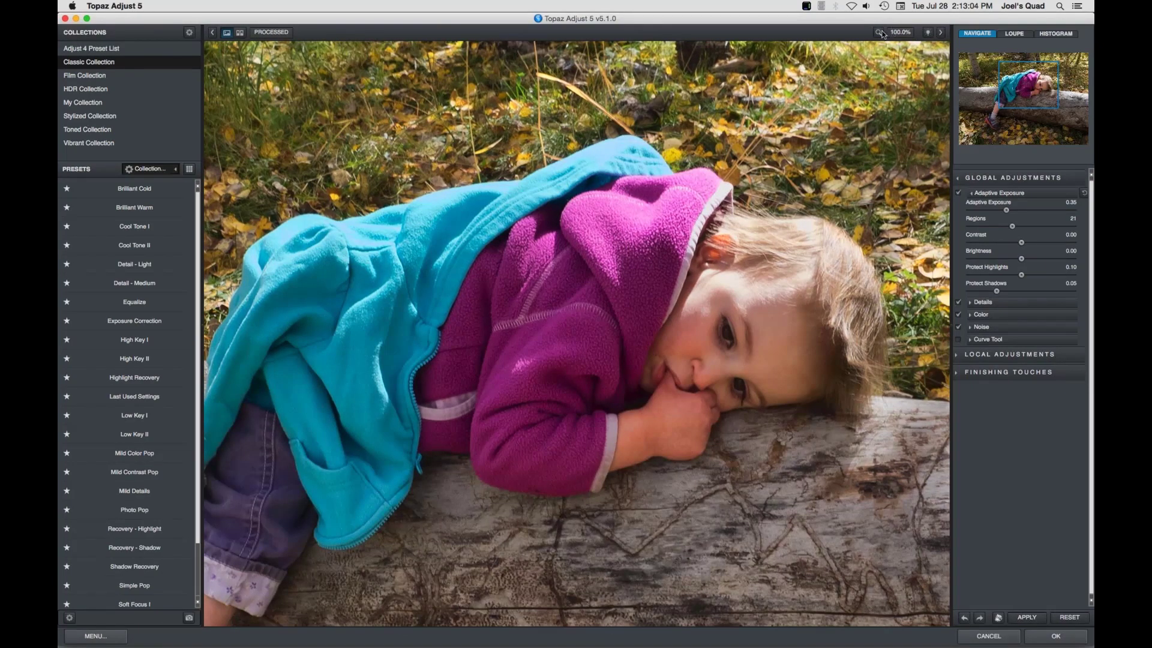
Step: View the whole photo and add a Warmth finishing touch of 0.05
click(879, 34)
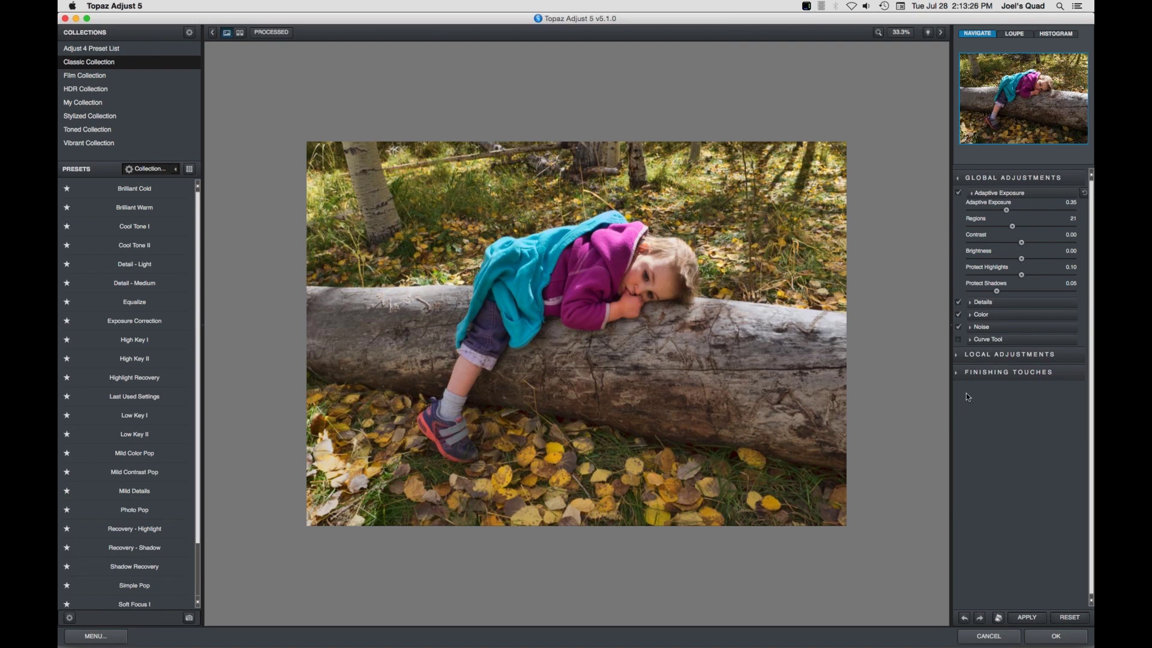
click(958, 372)
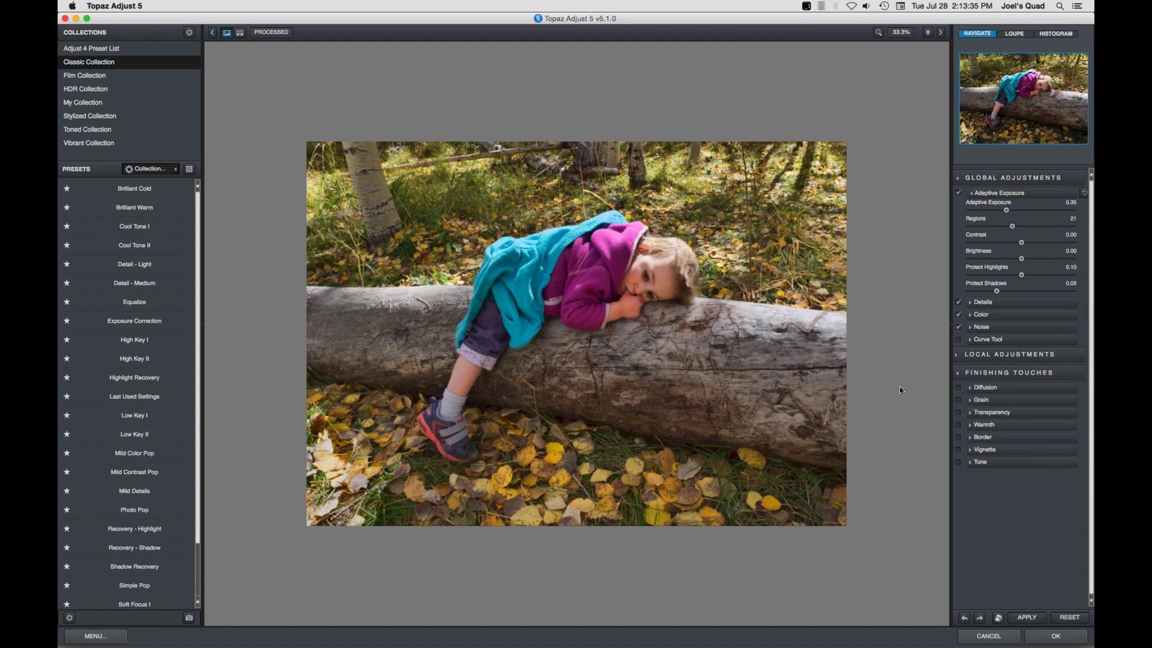
click(970, 426)
drag(1022, 443, 1023, 443)
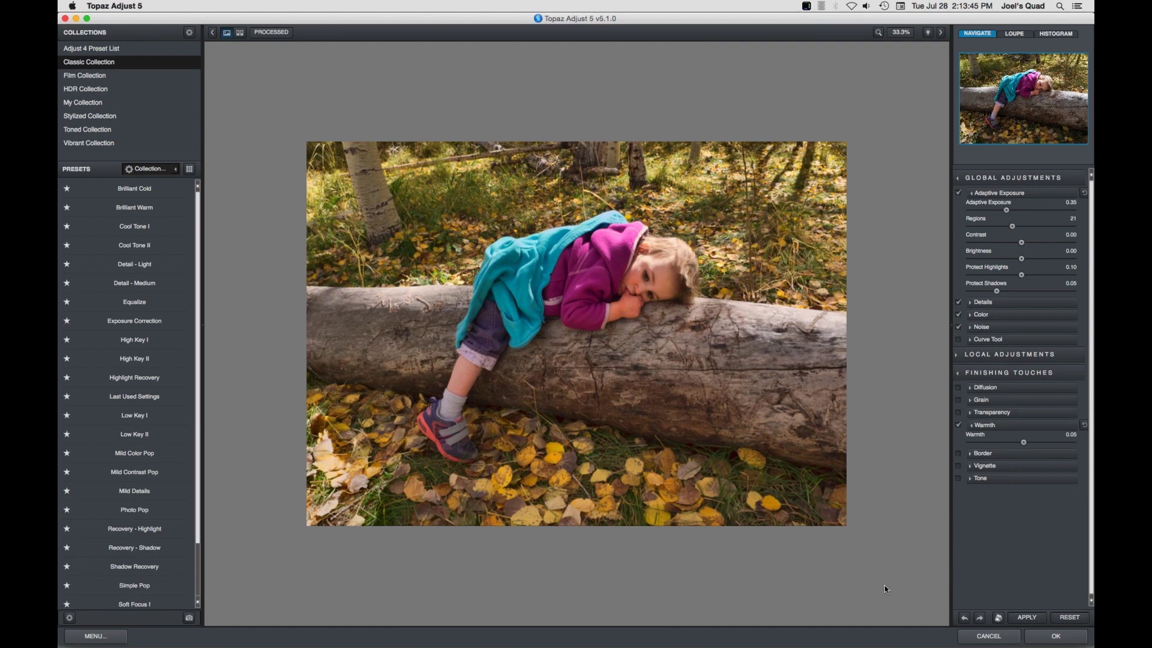
click(958, 426)
Step: Enable the Vignette finishing touch, exaggerate its strength to -1.00 to judge its extent, and set Vignette Size to 0.43
click(970, 467)
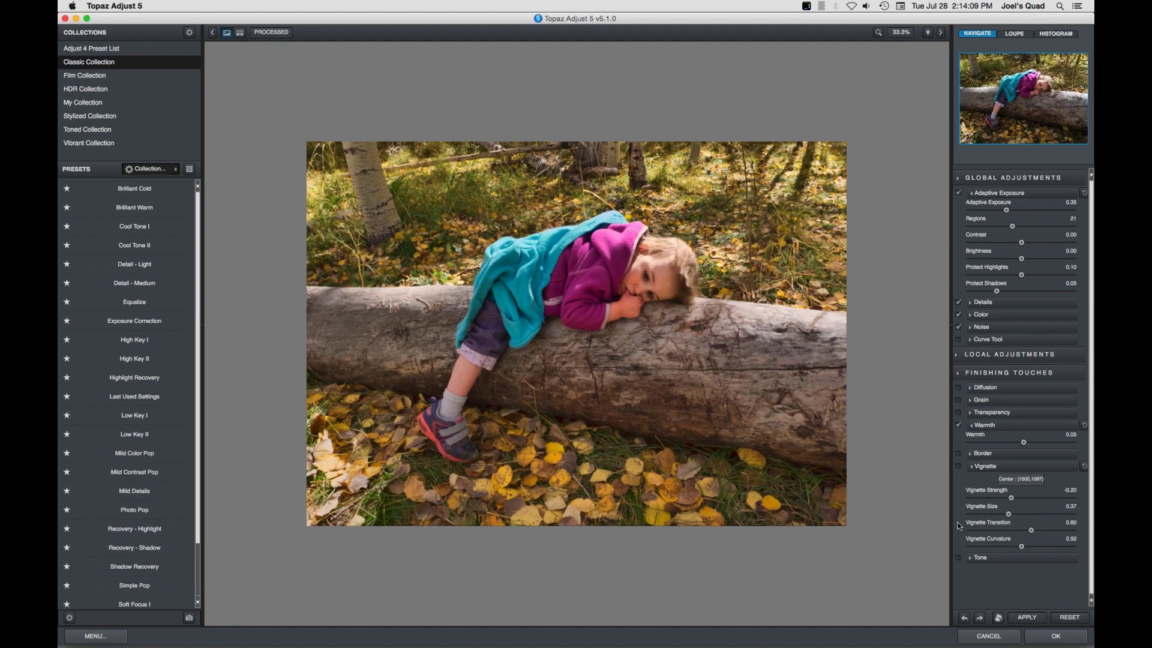
click(959, 466)
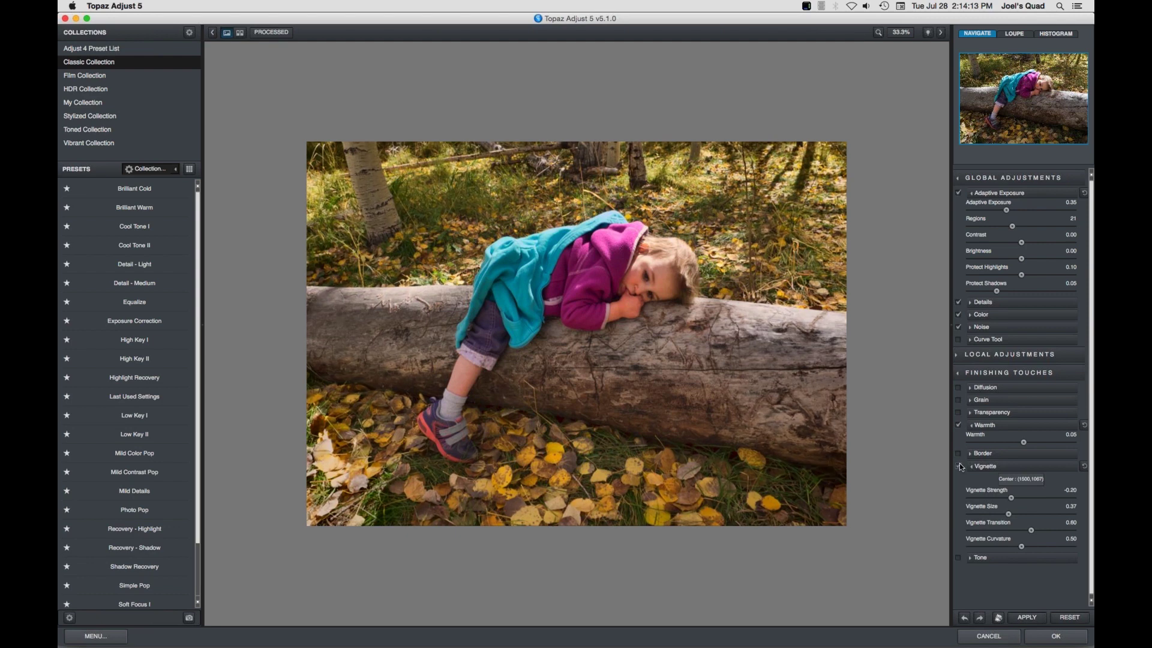
click(958, 466)
drag(1011, 498, 964, 498)
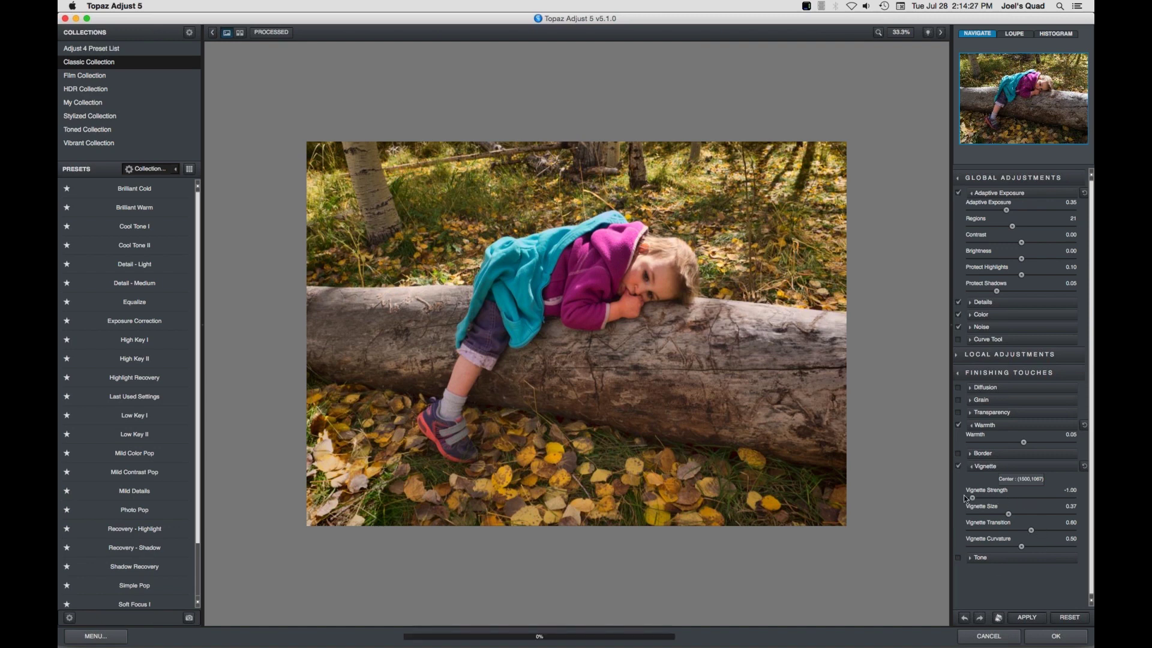
drag(972, 498, 941, 489)
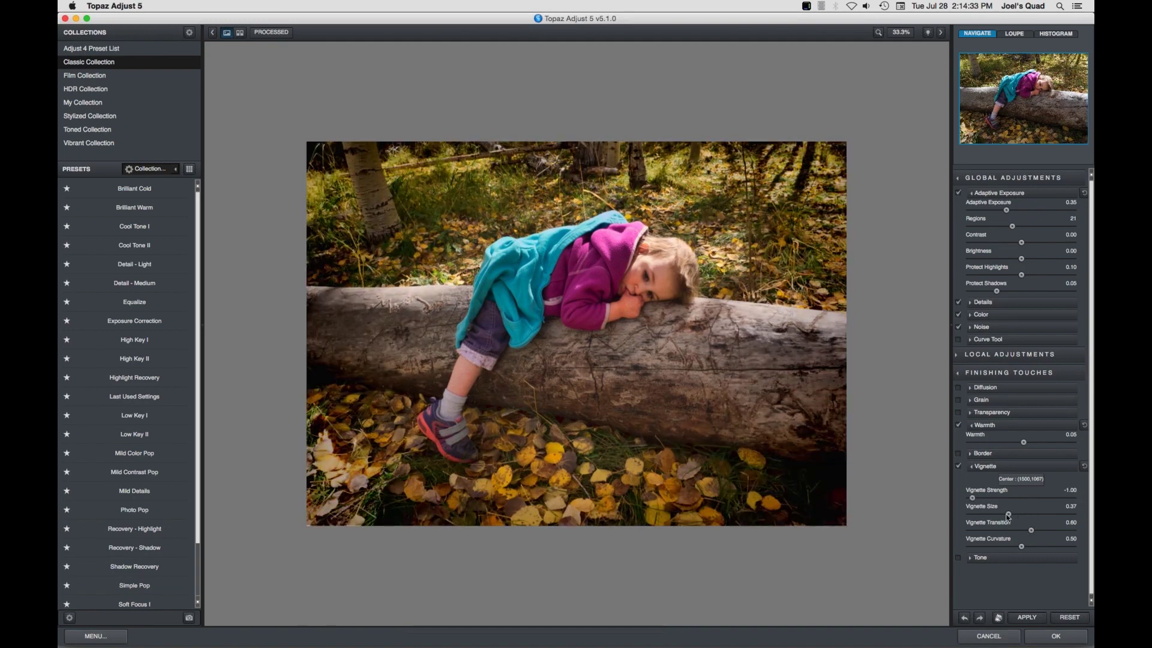
drag(1007, 514, 1013, 517)
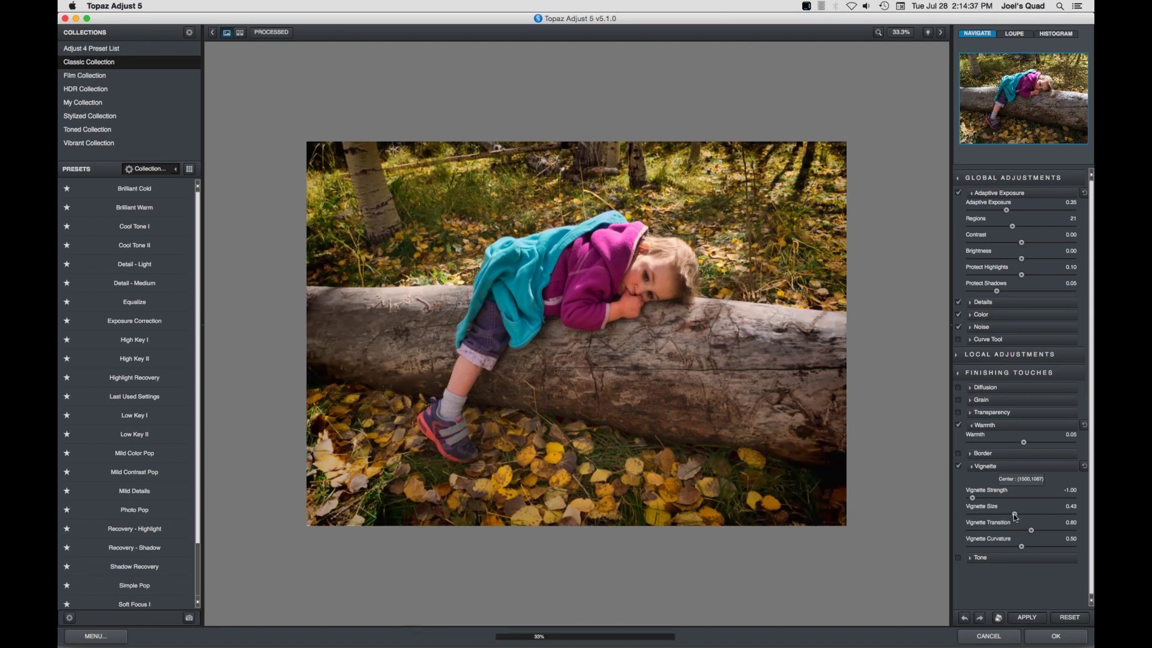
Step: Reduce the Vignette Strength to -0.38 and apply the adjustments to the Photoshop layer
drag(973, 498, 991, 498)
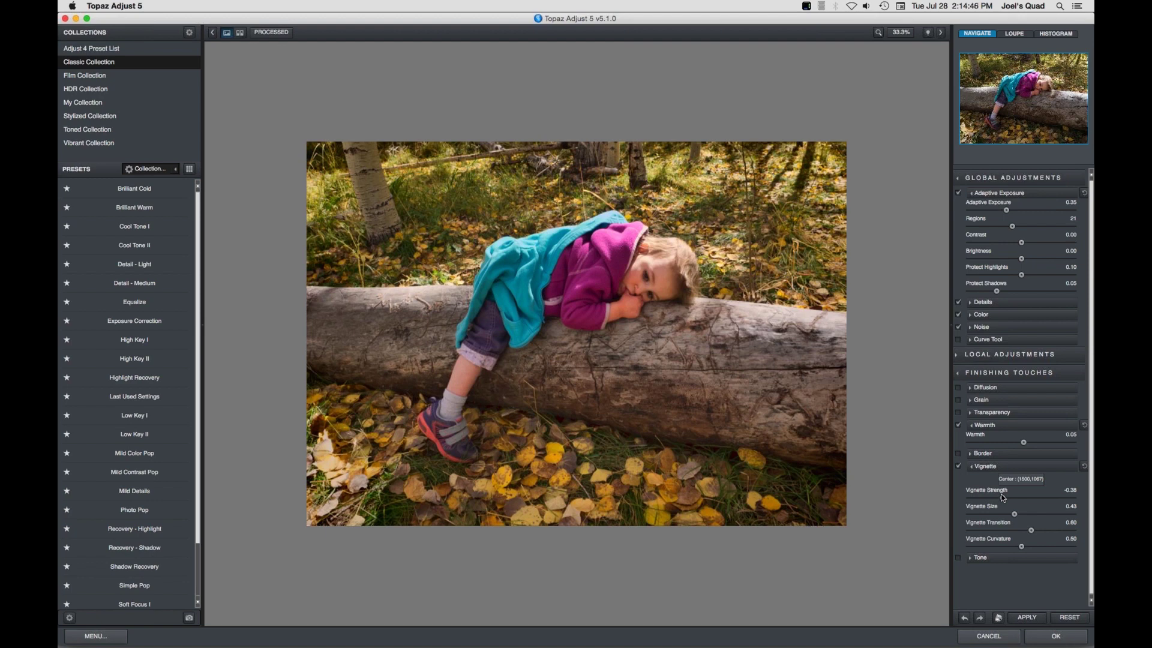
click(1002, 496)
click(1055, 637)
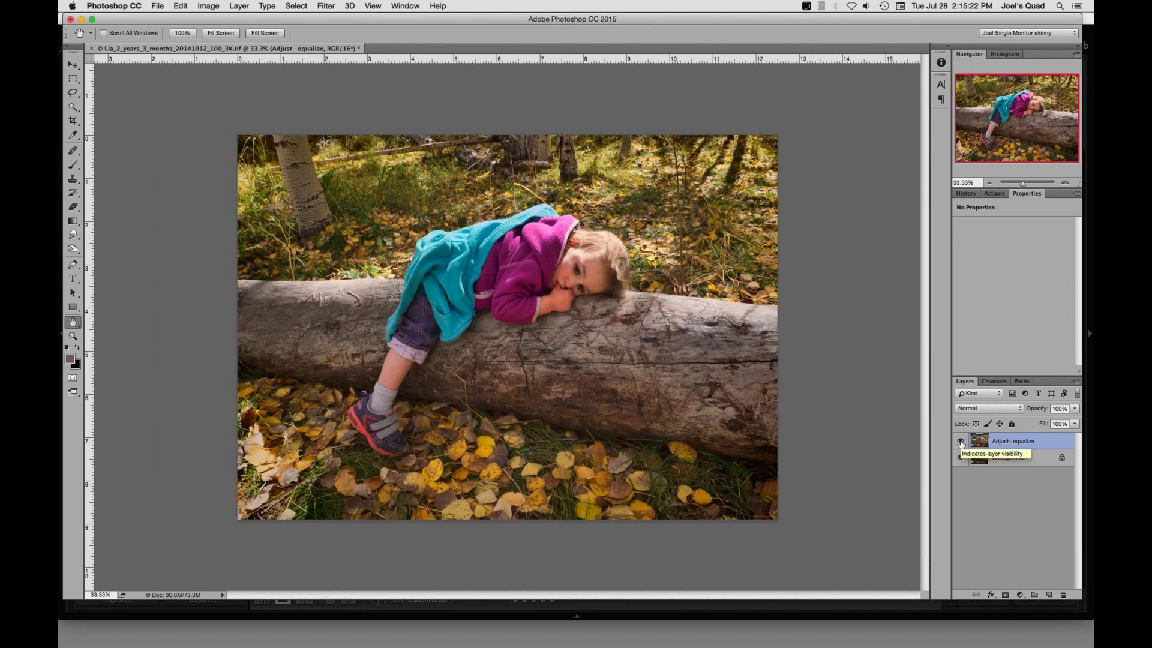
Step: Hide and reshow the Adjust- equalize layer to compare it with the Background, and save the photo
click(960, 441)
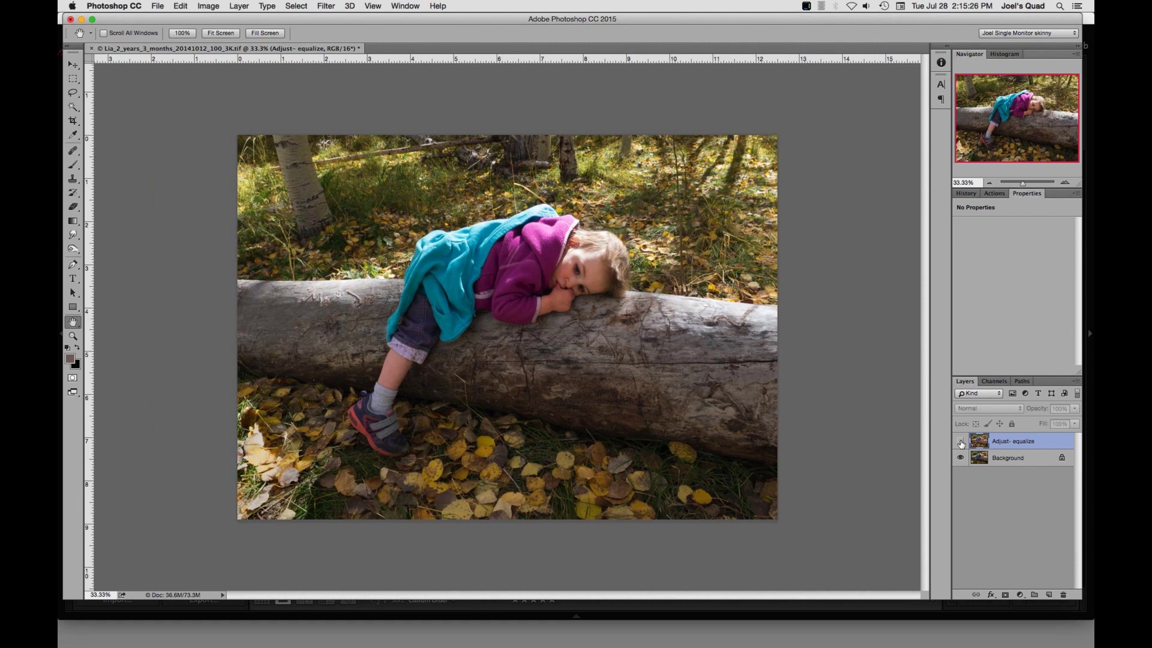
click(960, 441)
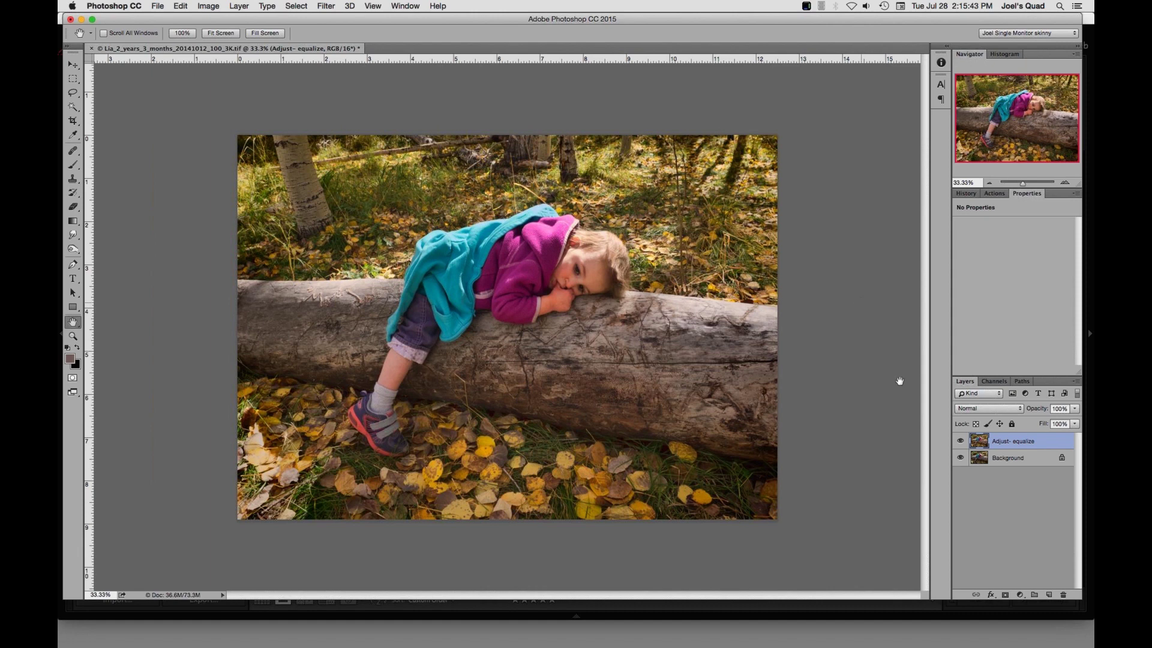
drag(975, 460, 970, 459)
key(super+s)
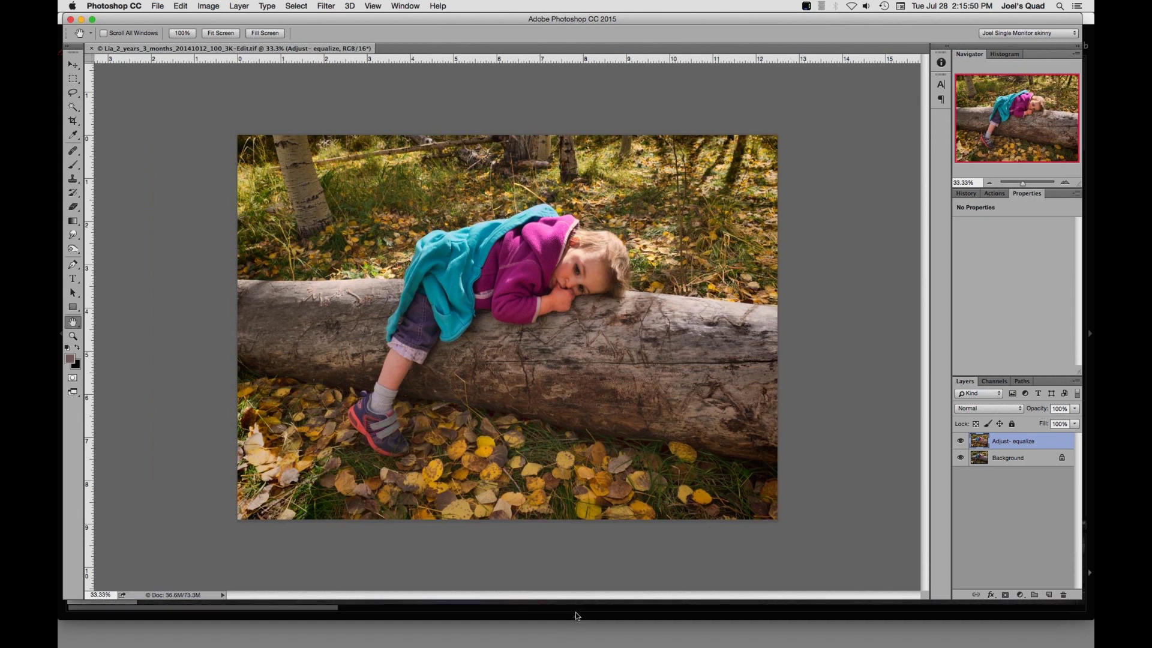
Step: Switch to Lightroom and view the edited and original log photos side by side in Compare view with lights out
click(576, 616)
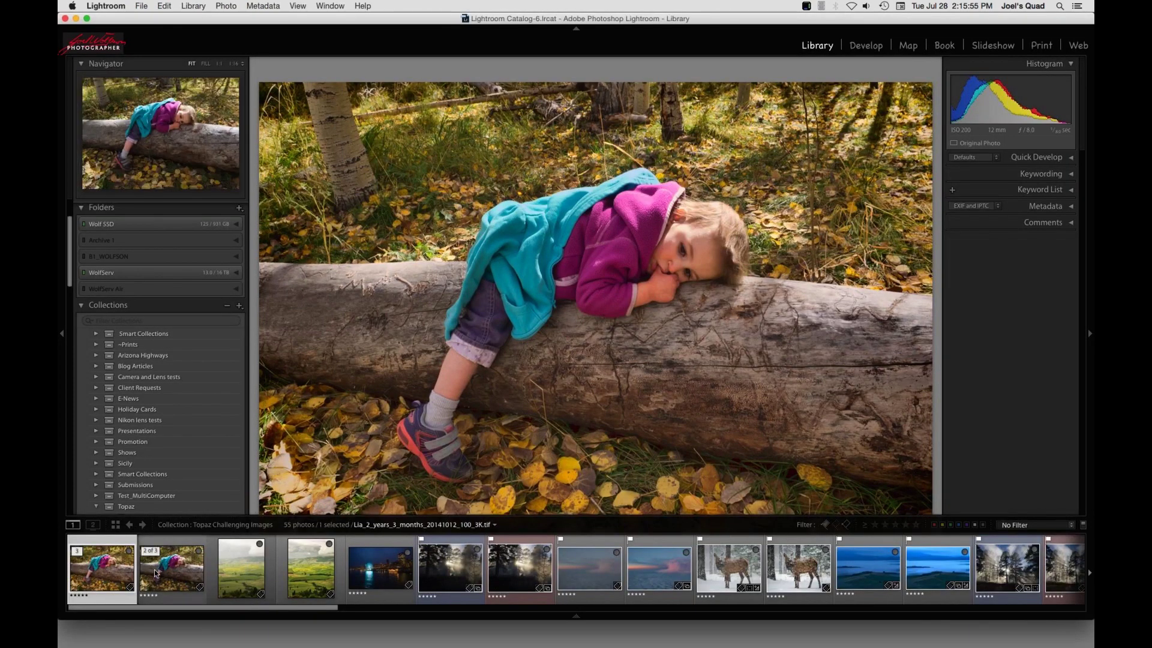
super+click(154, 572)
key(c)
key(shift+Tab)
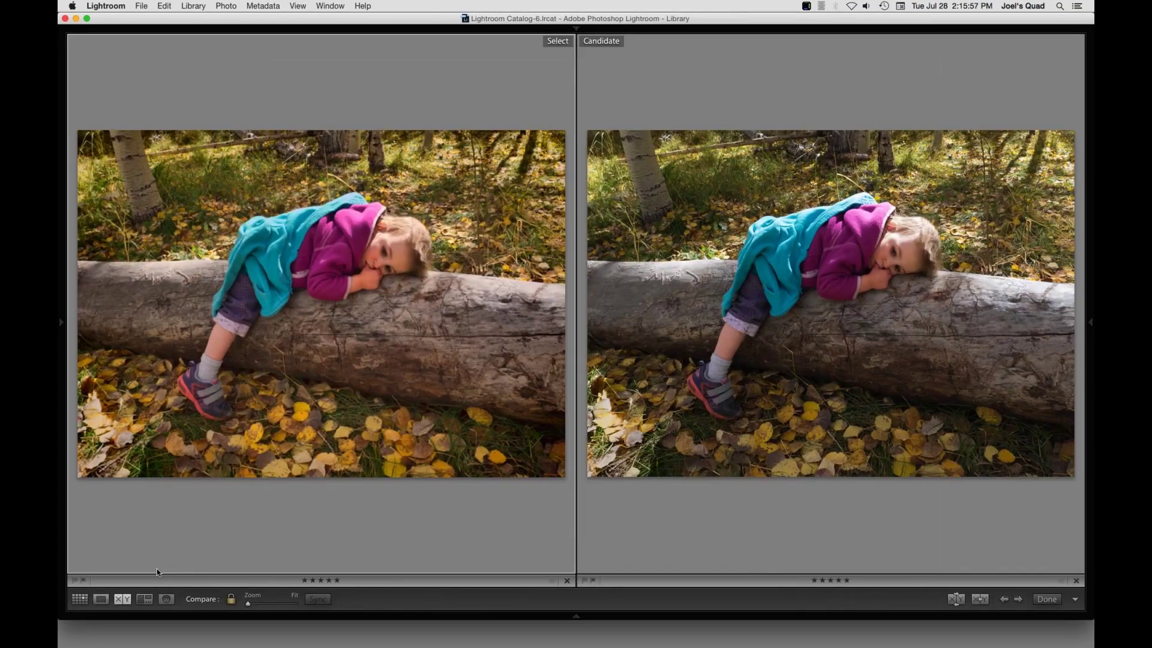
key(l)
key(l)
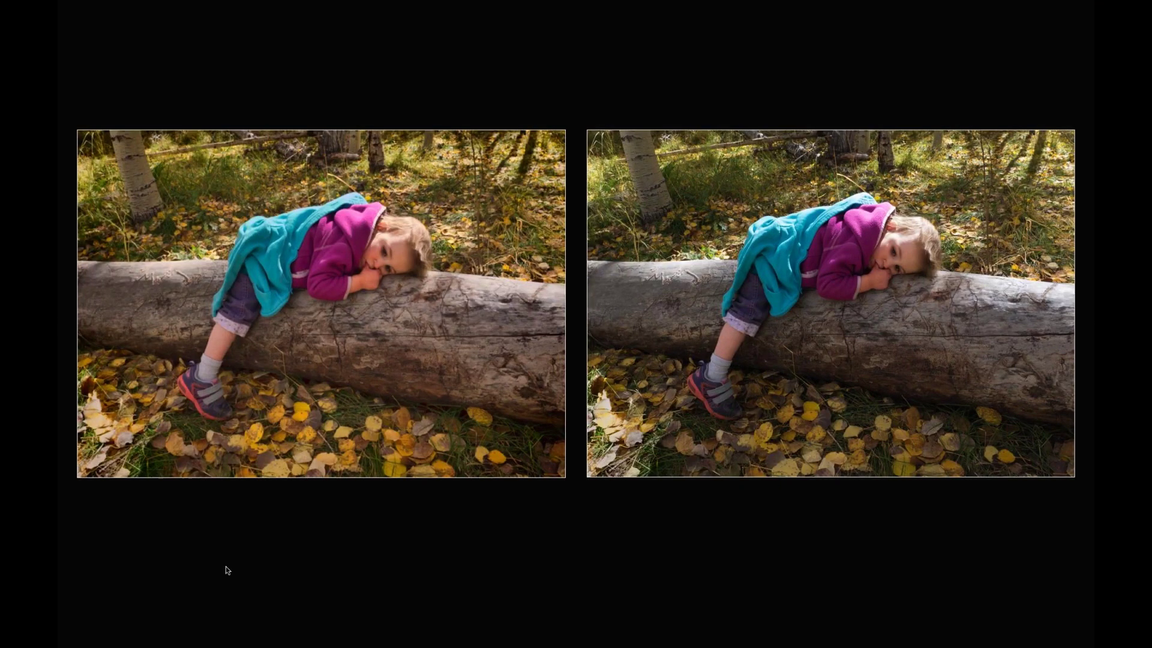
Step: Swap the Select and Candidate photos in the comparison and examine the pair again with lights out
key(l)
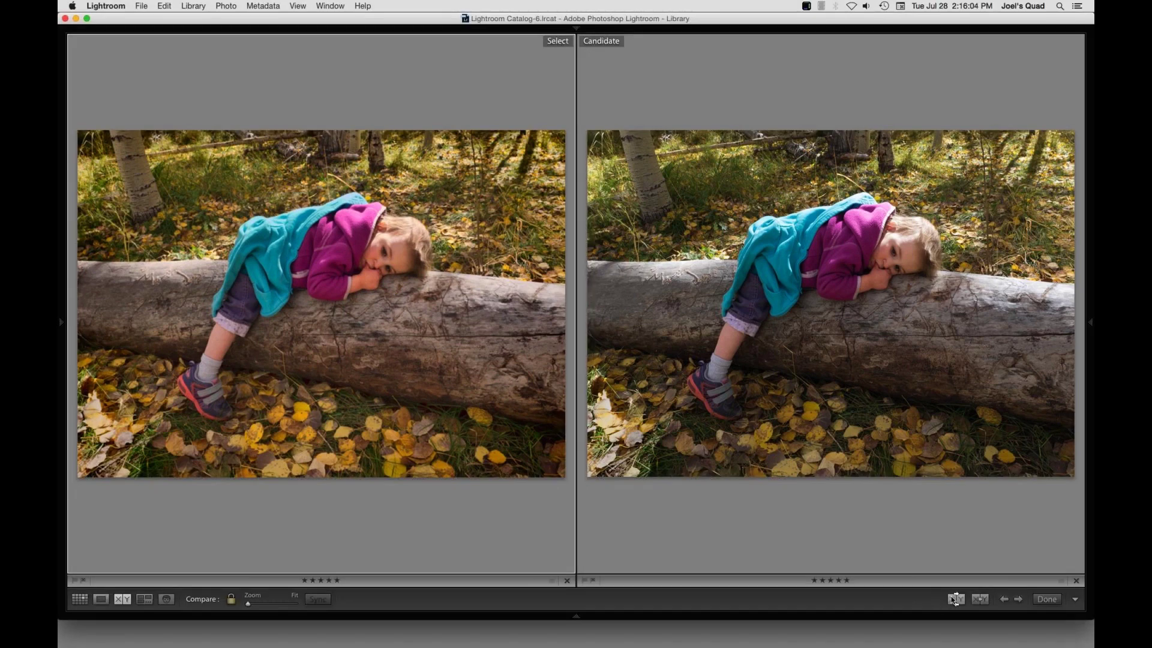
key(l)
key(l)
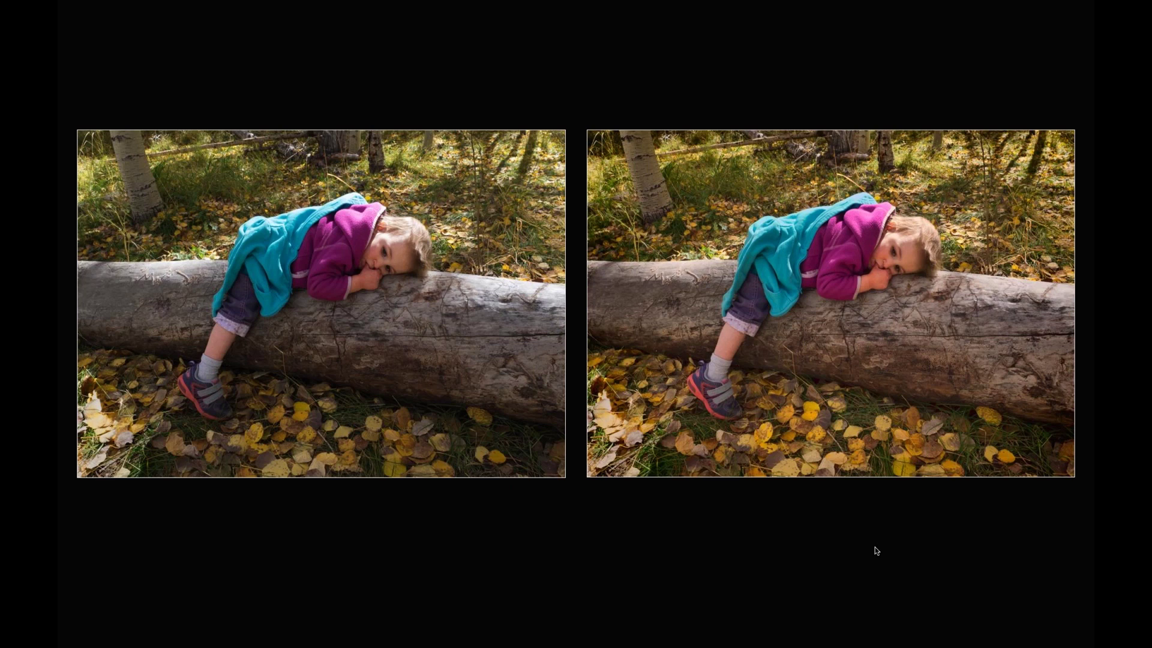
key(l)
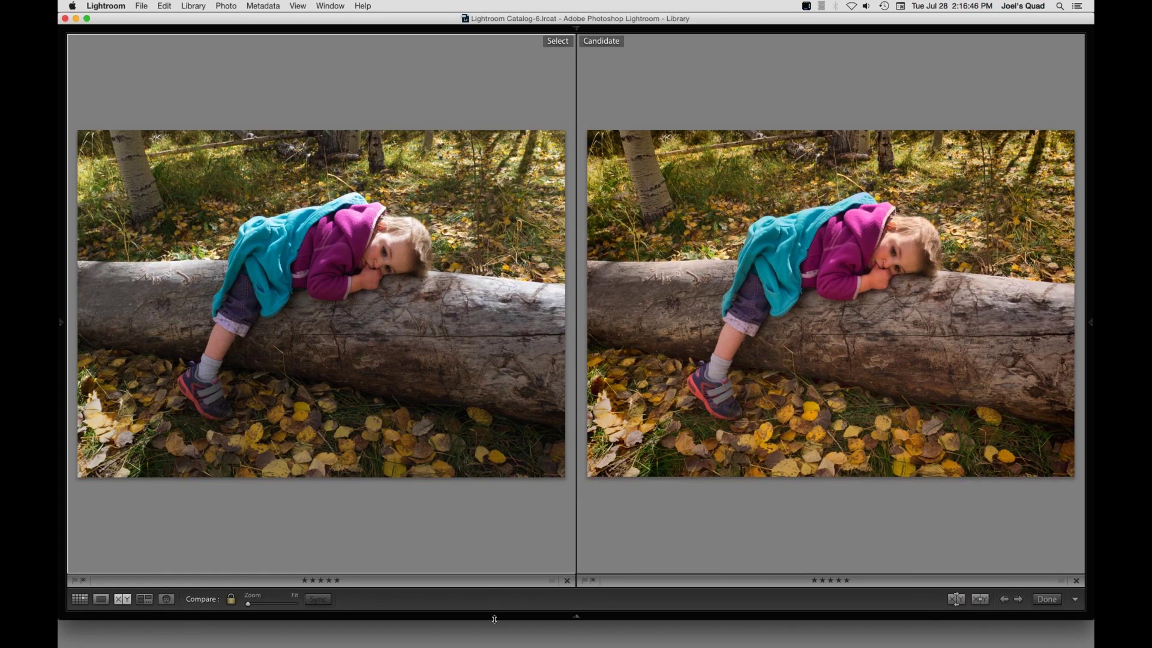
Step: Select the hazy Pienza landscape and examine it against its processed version in single-photo view
mouse_move(494, 618)
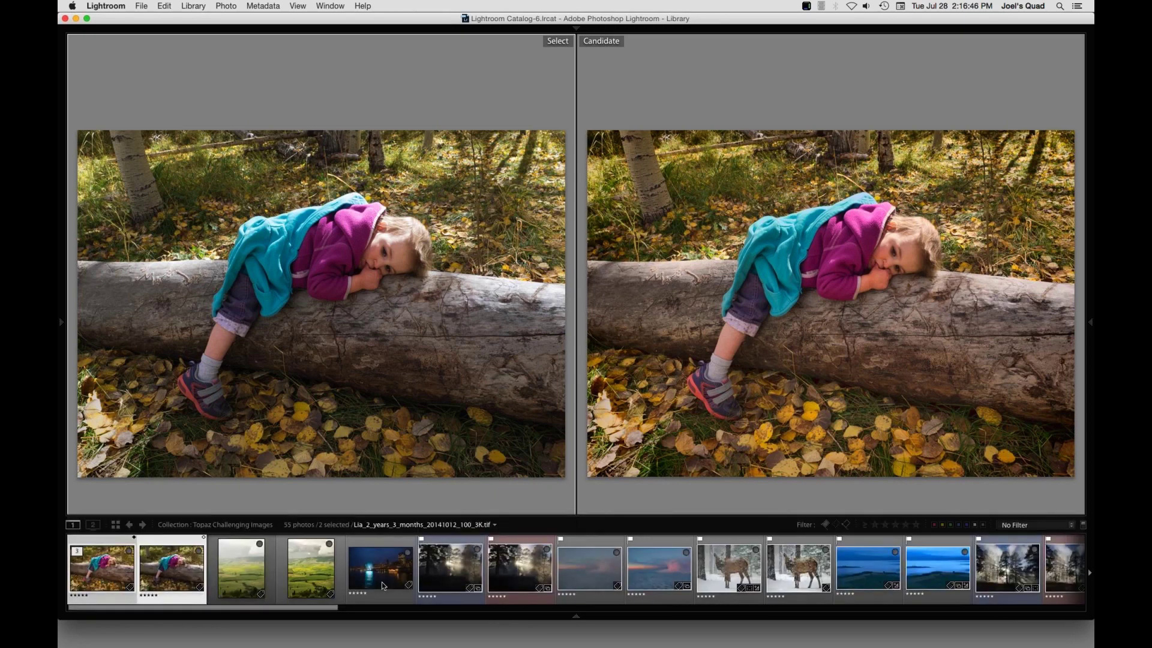
click(252, 570)
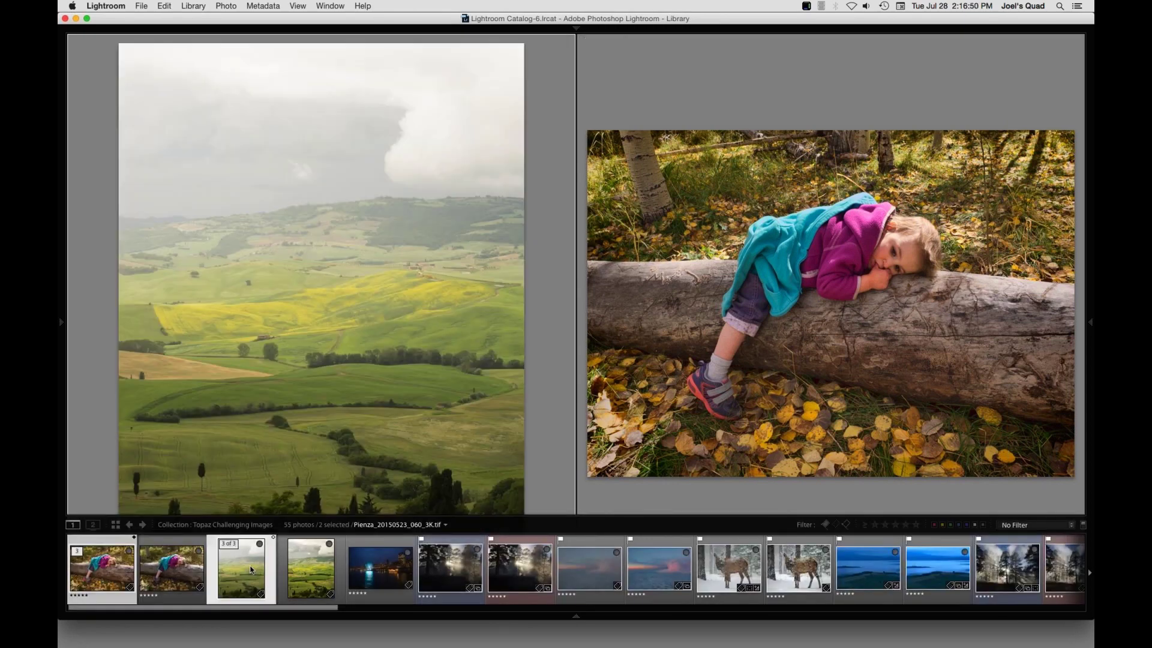
key(Right)
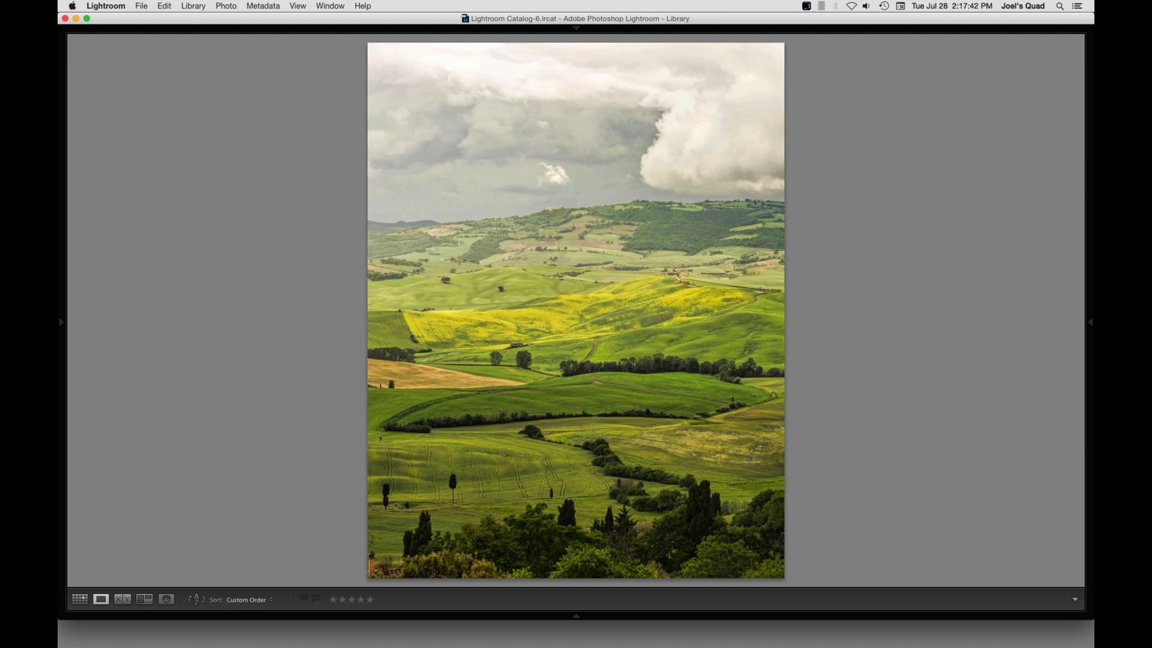
key(Right)
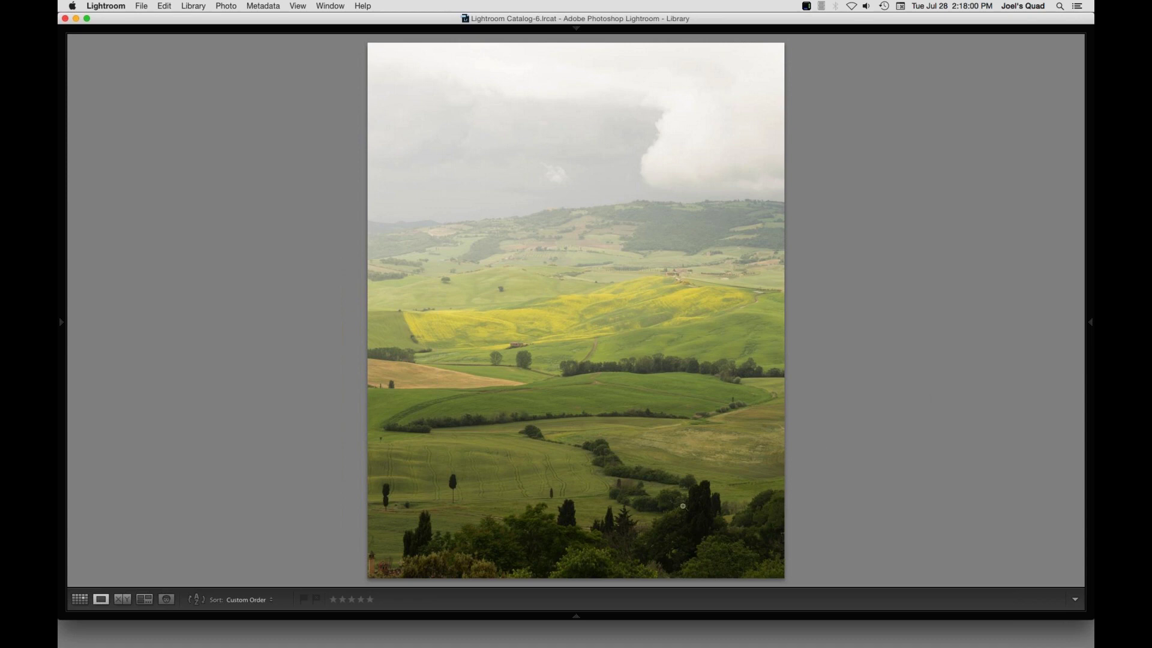
Step: Open the hazy Pienza landscape for editing in Adobe Photoshop CC 2015
right_click(607, 332)
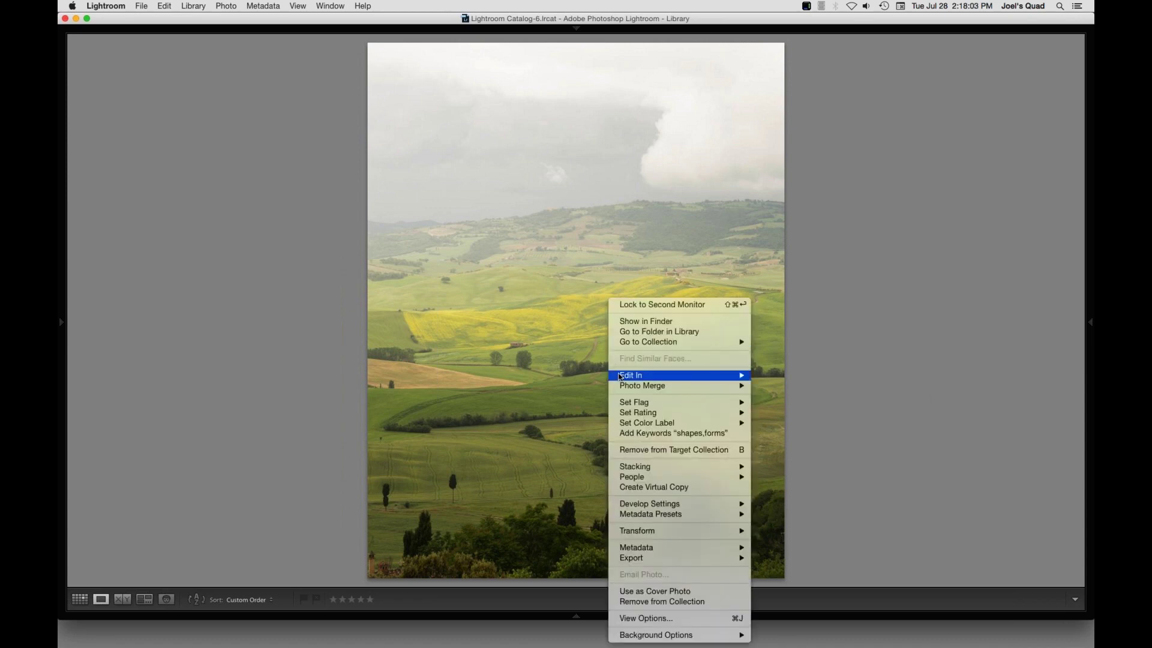
mouse_move(620, 377)
click(544, 373)
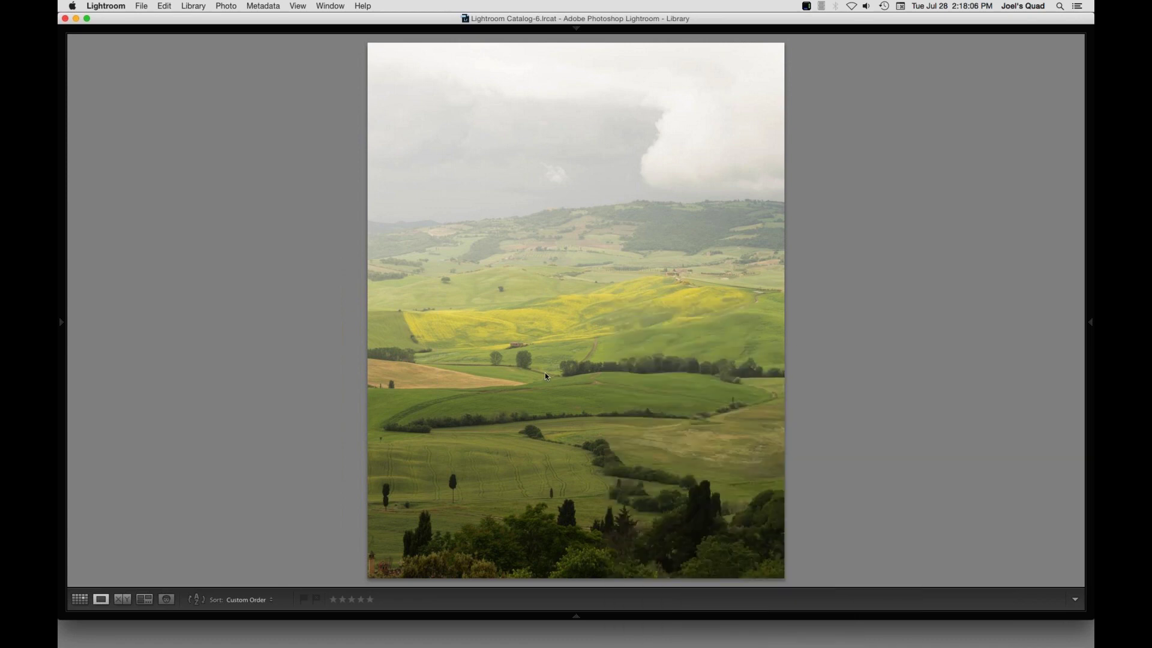
right_click(545, 373)
mouse_move(561, 377)
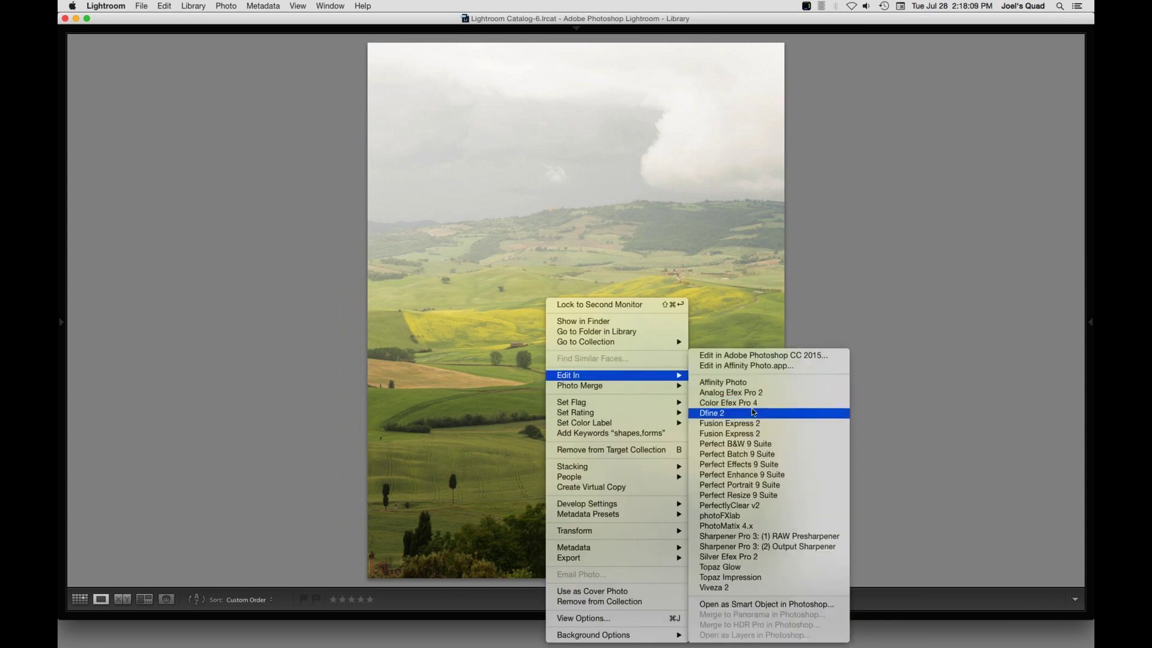
click(757, 355)
click(652, 358)
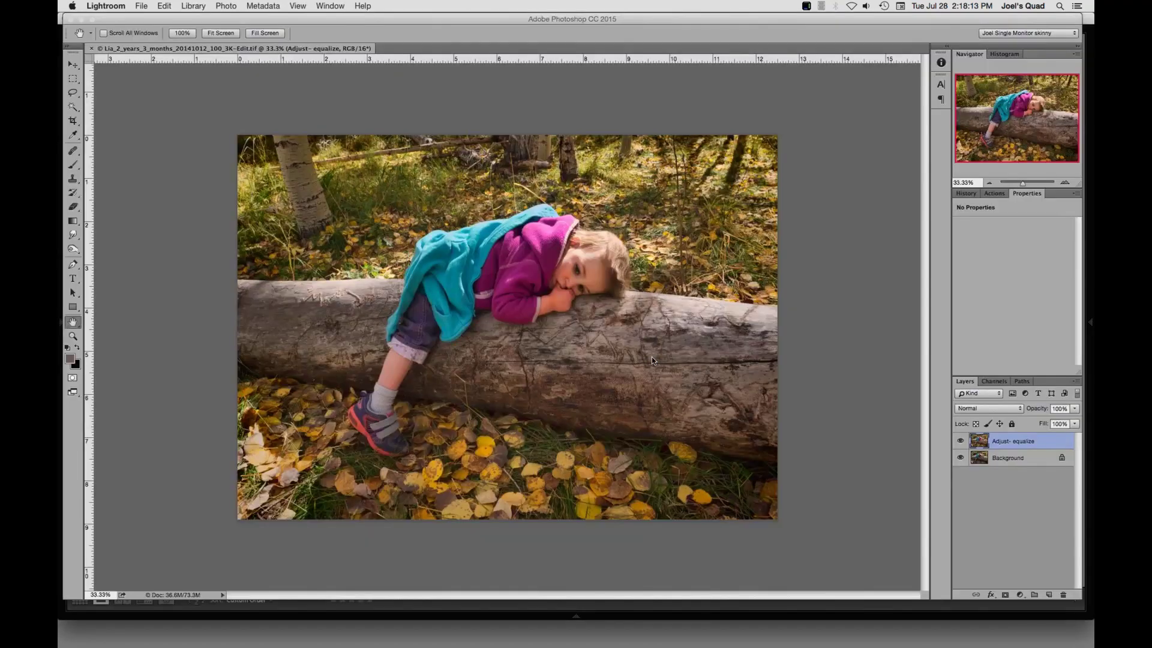
Step: Duplicate the landscape's Background layer and rename the copy as "Adjust- balance"
key(super+j)
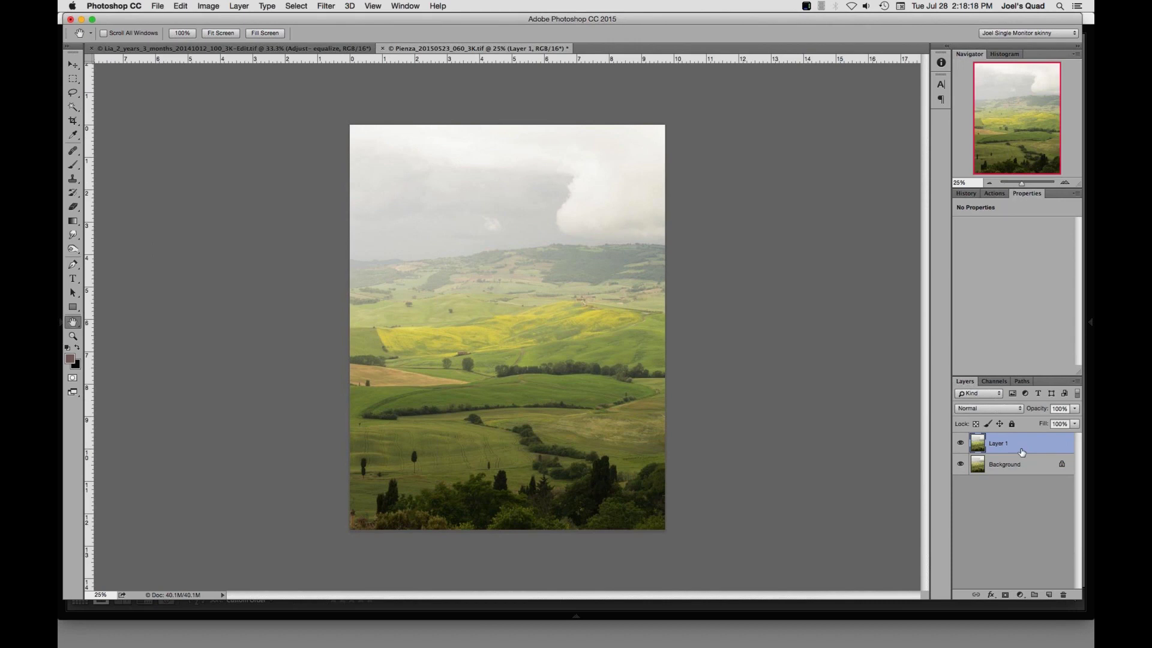
double_click(997, 443)
text(Adjust)
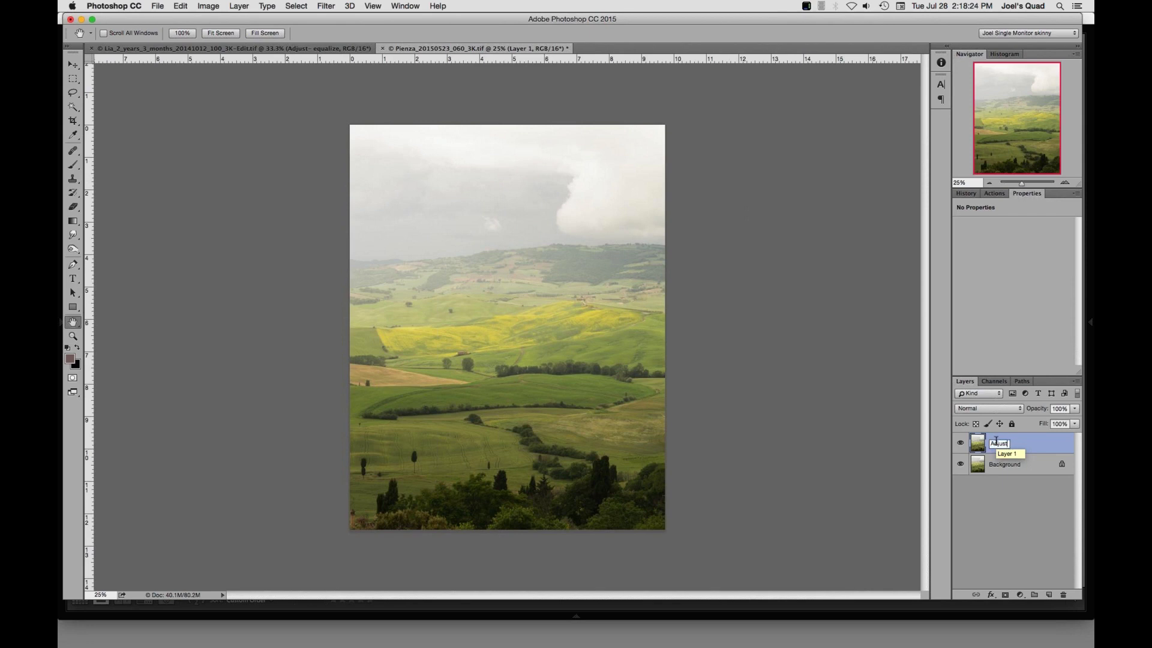
text(- balance)
key(Return)
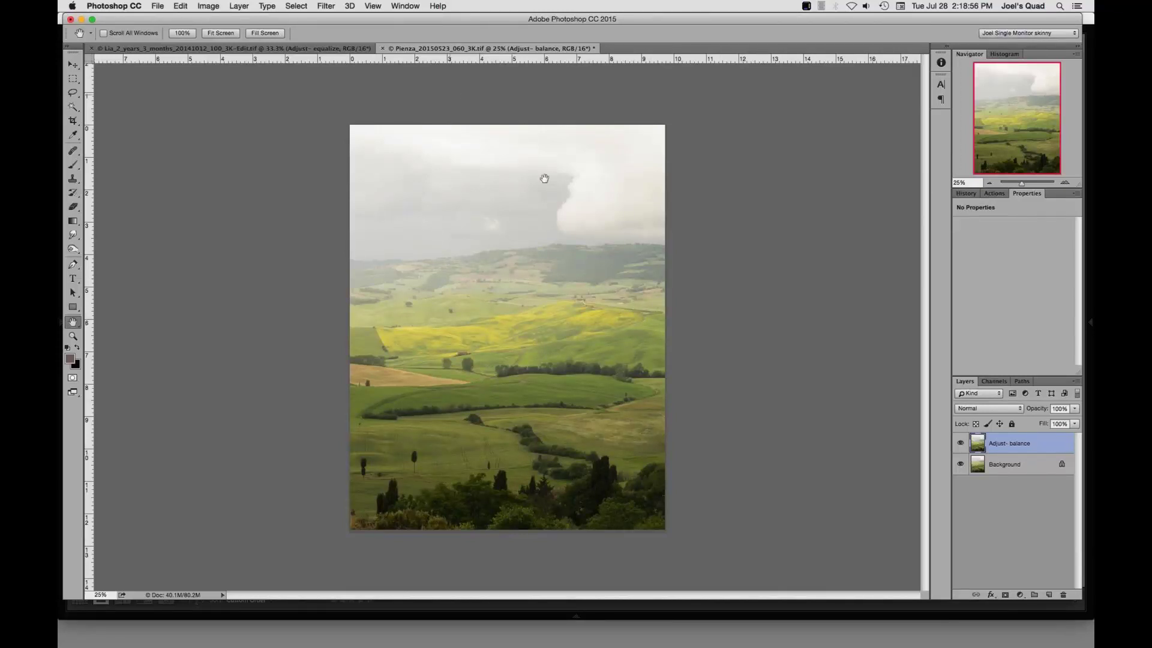
Step: Open the Adjust- balance layer in the Topaz Adjust 5 filter and reset all its adjustments
click(326, 7)
mouse_move(379, 271)
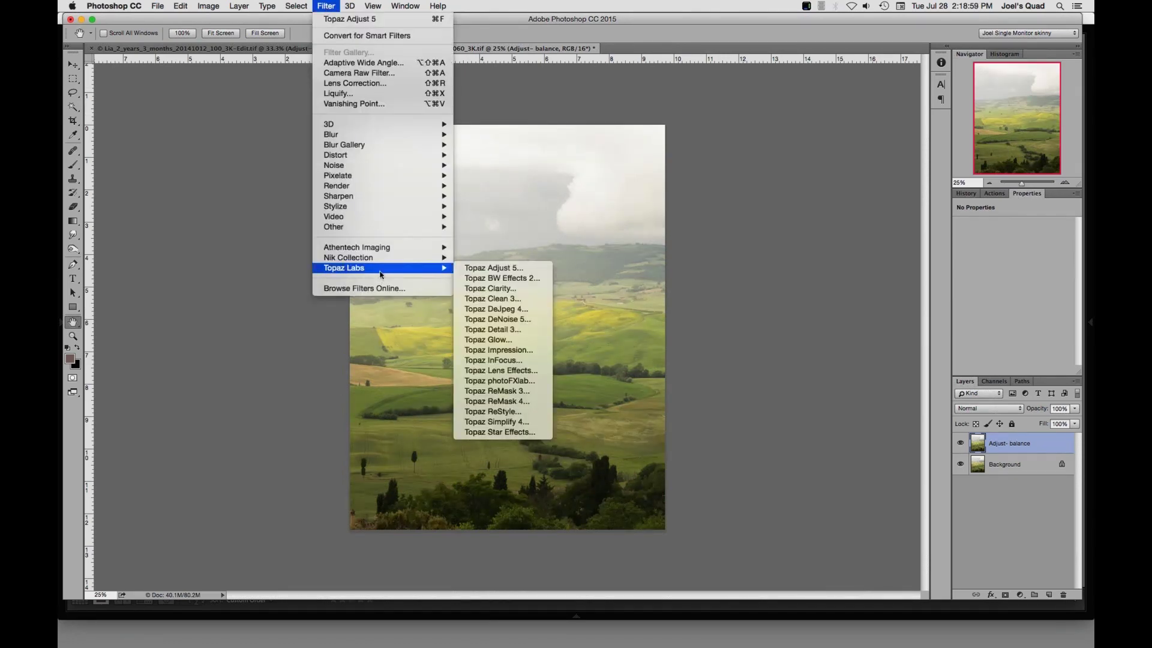
click(487, 268)
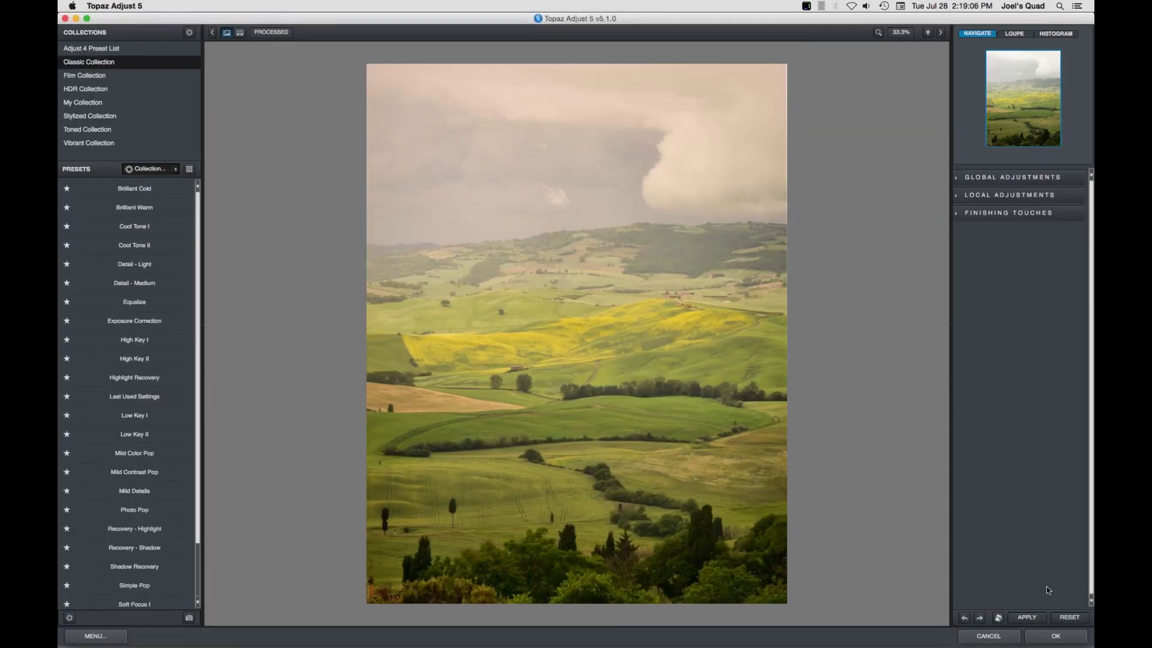
click(1061, 617)
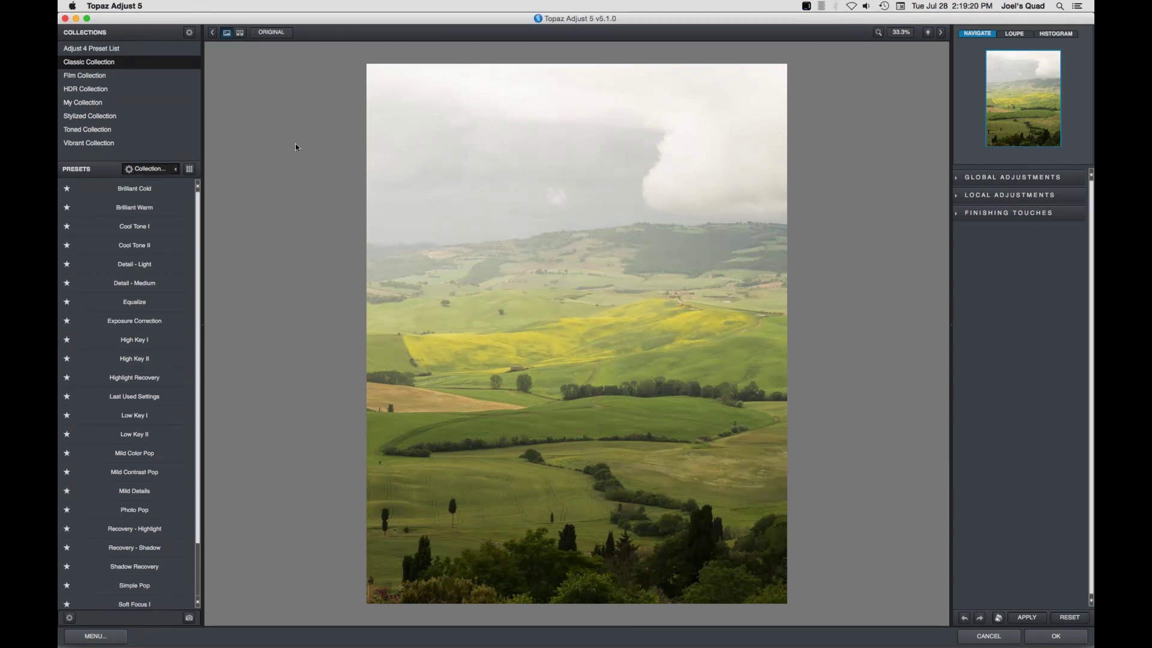
Step: Process the Adjust- balance layer with the Haze Corr Lndscp preset from My Collection, checking its exposure, details and color settings
click(97, 105)
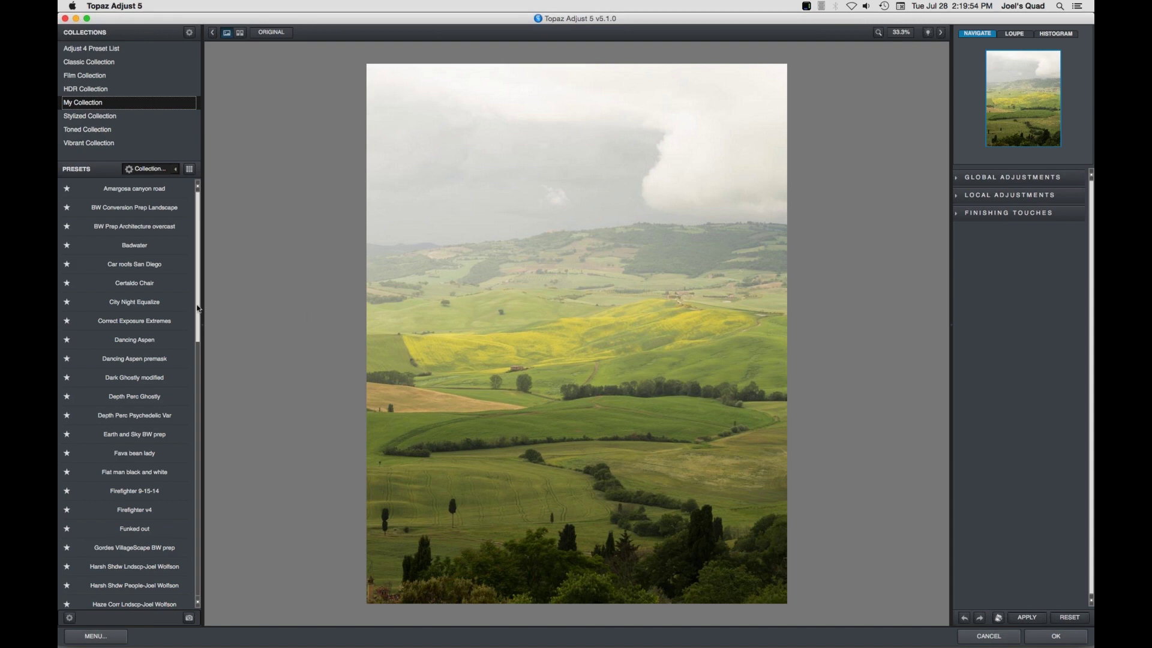
scroll(197, 308, down, 5)
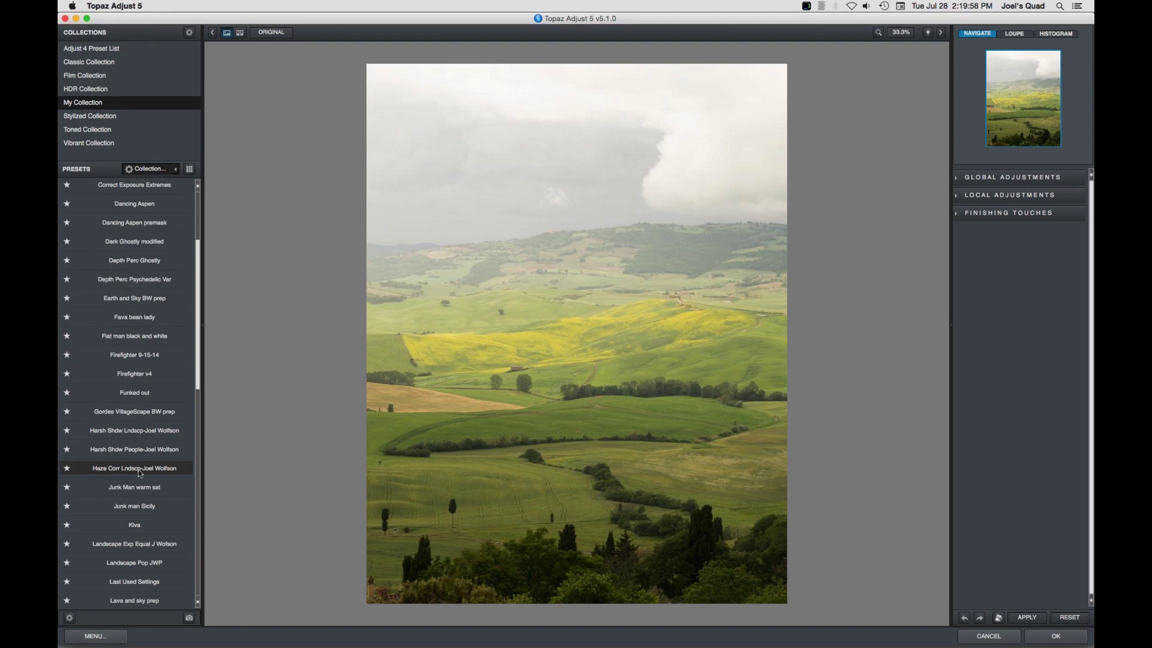
click(135, 468)
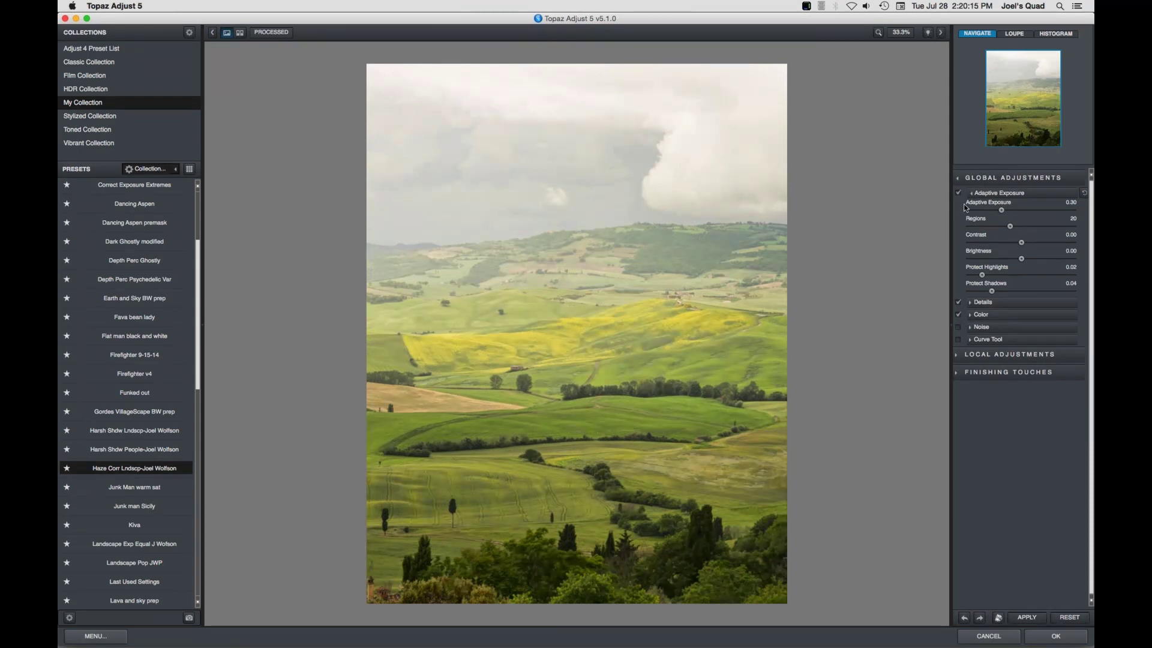
click(972, 303)
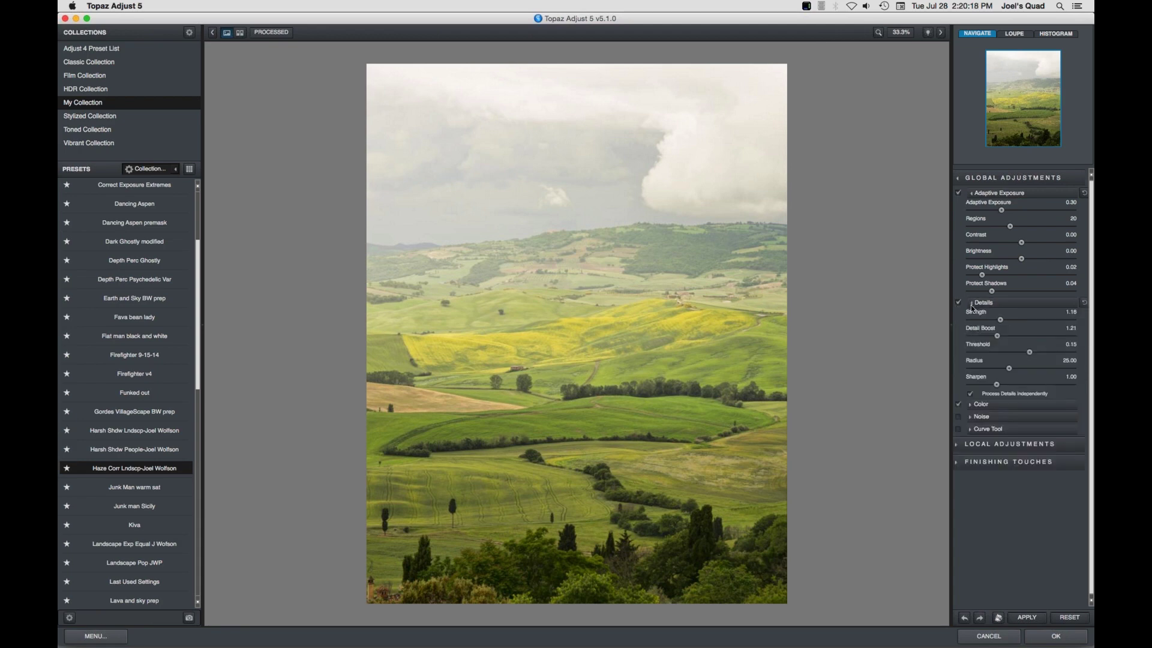
click(970, 405)
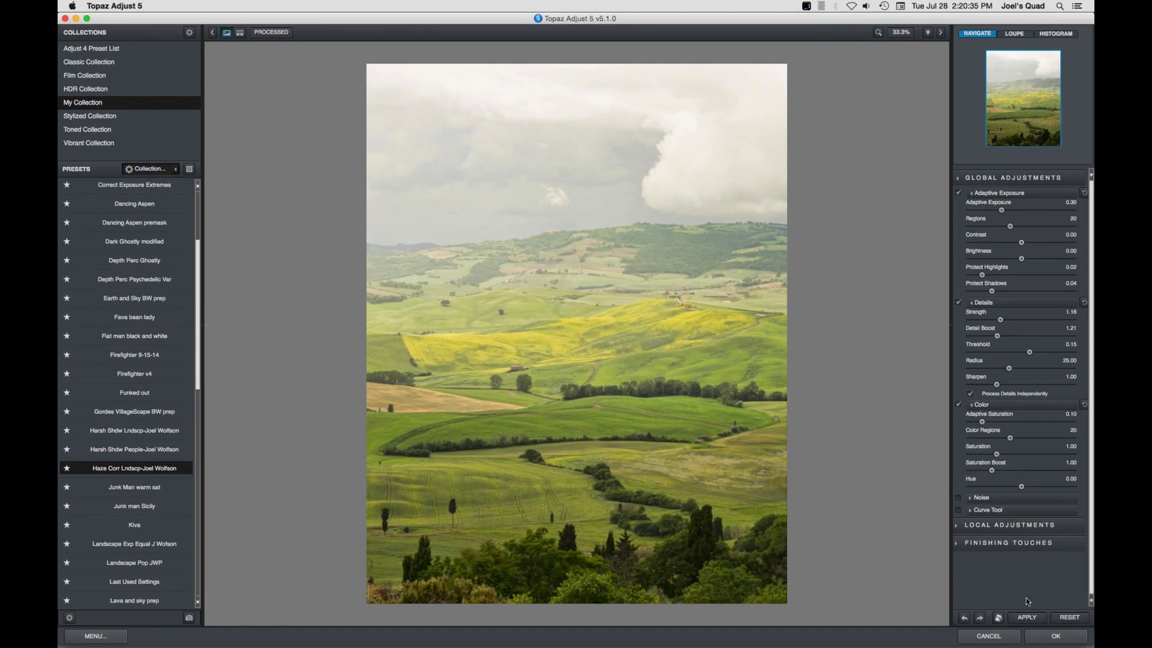
click(1051, 636)
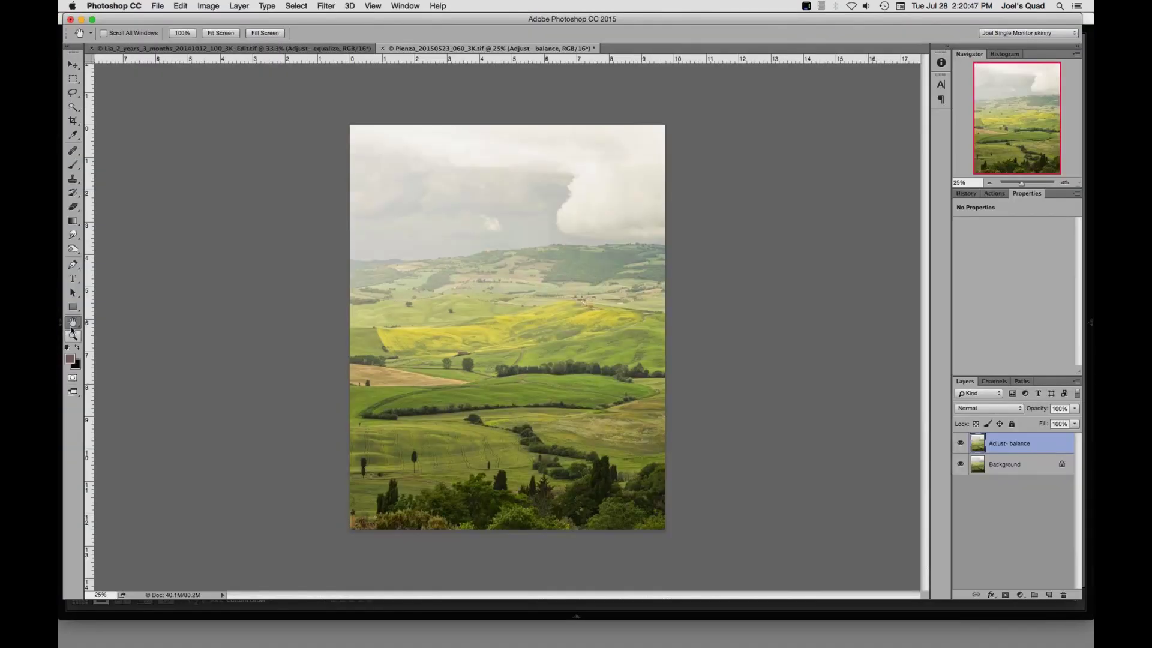
Step: Examine the hills and fields at 100% with the Adjust- balance layer hidden and shown
click(73, 335)
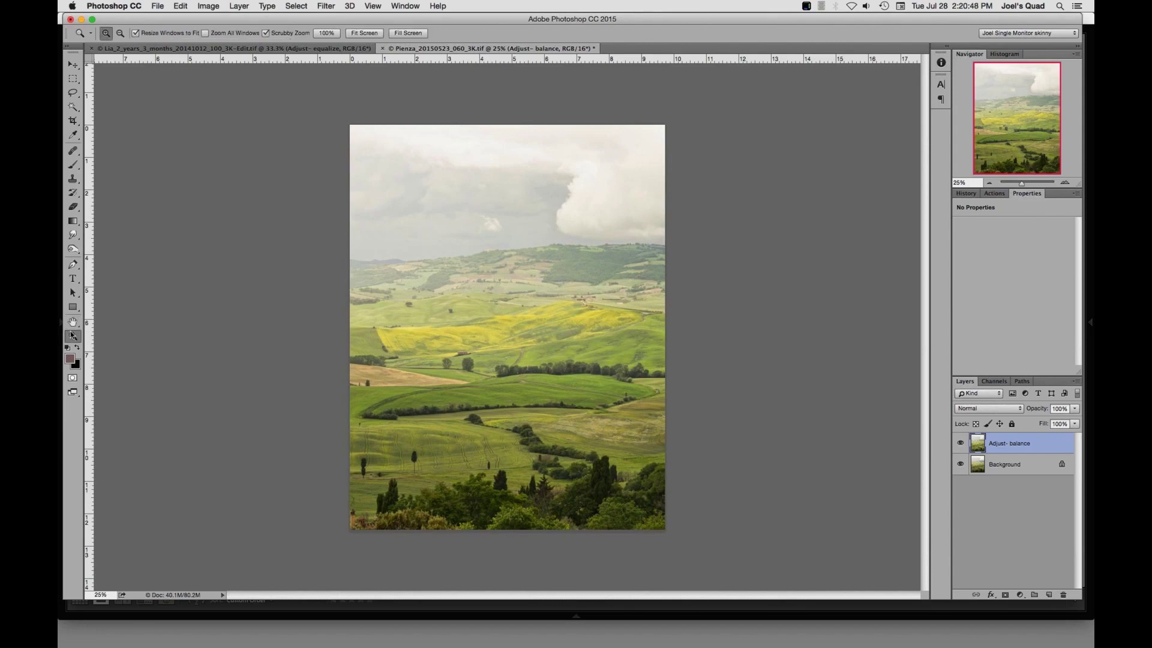
drag(504, 329, 930, 177)
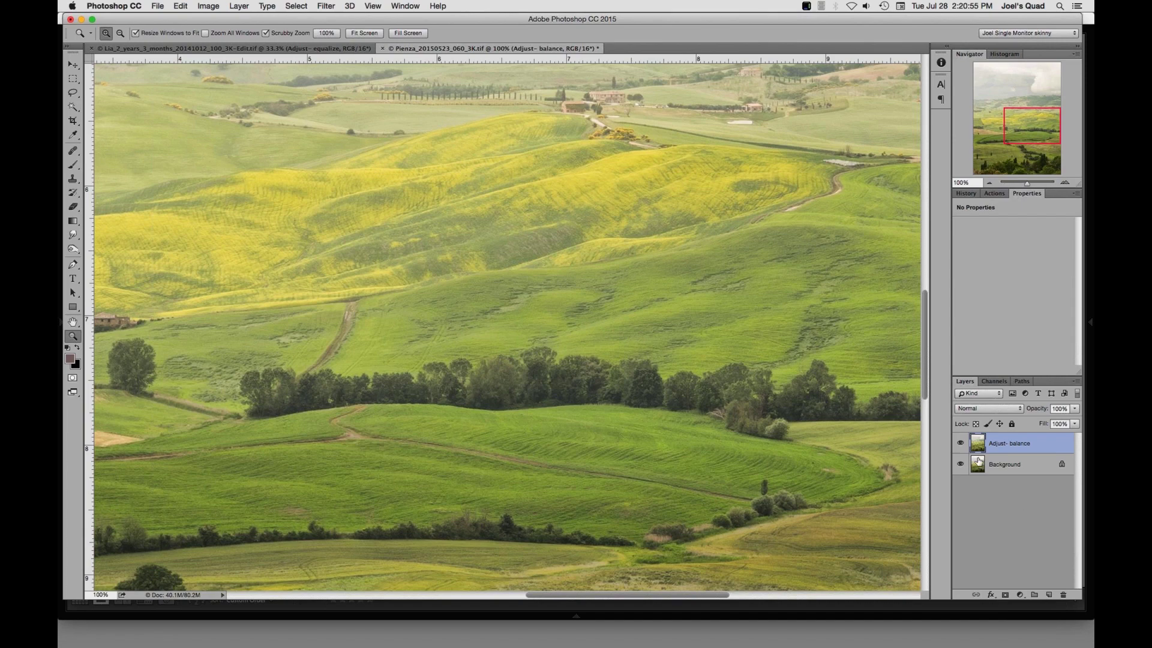
click(961, 444)
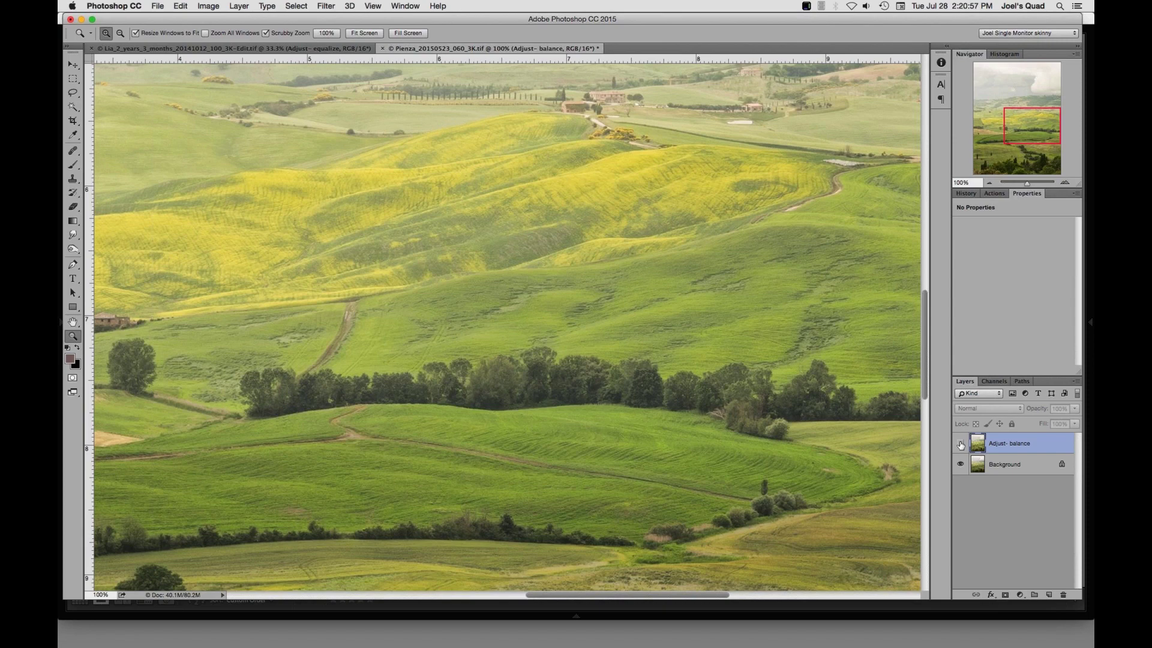
click(960, 445)
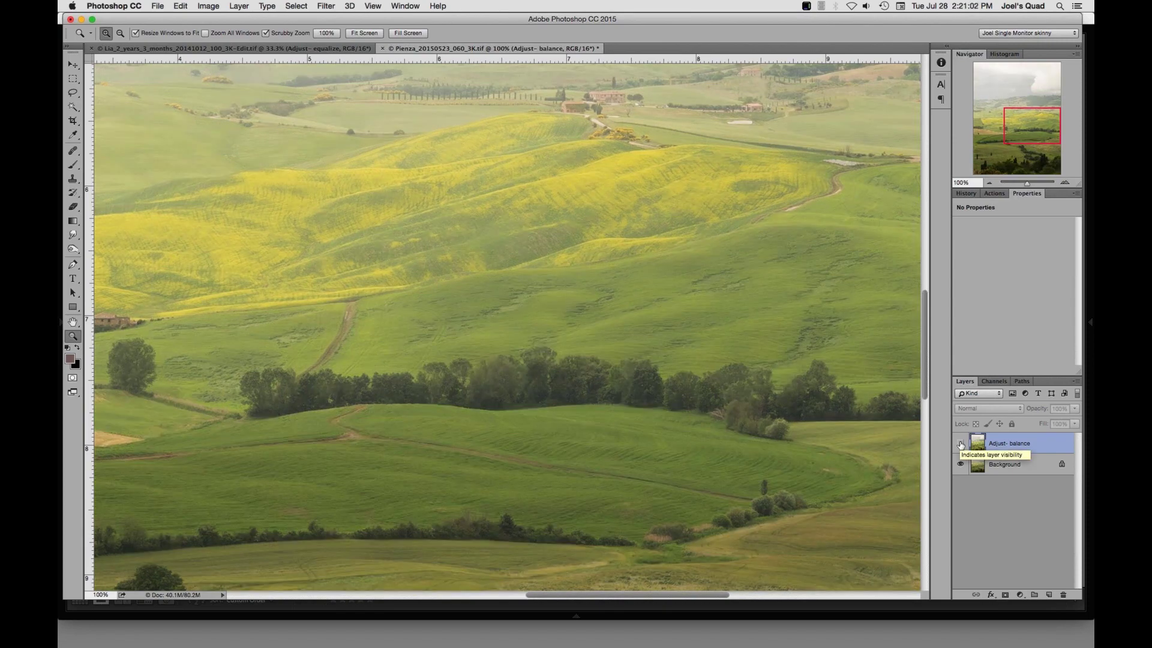
click(960, 445)
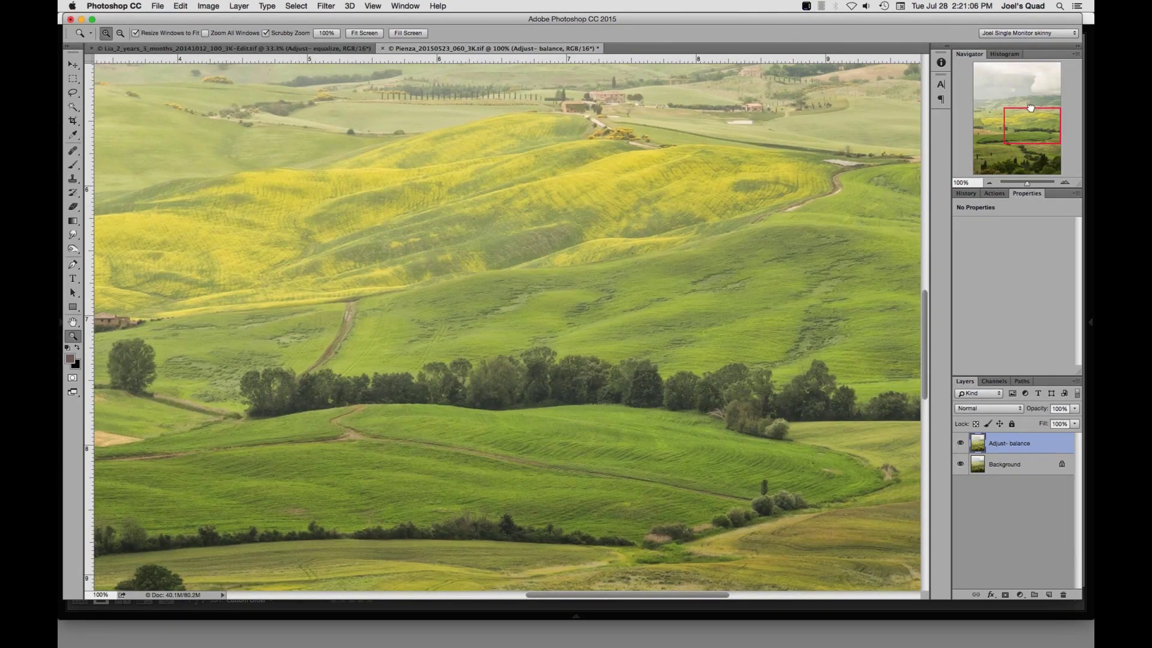
drag(1030, 108, 1010, 95)
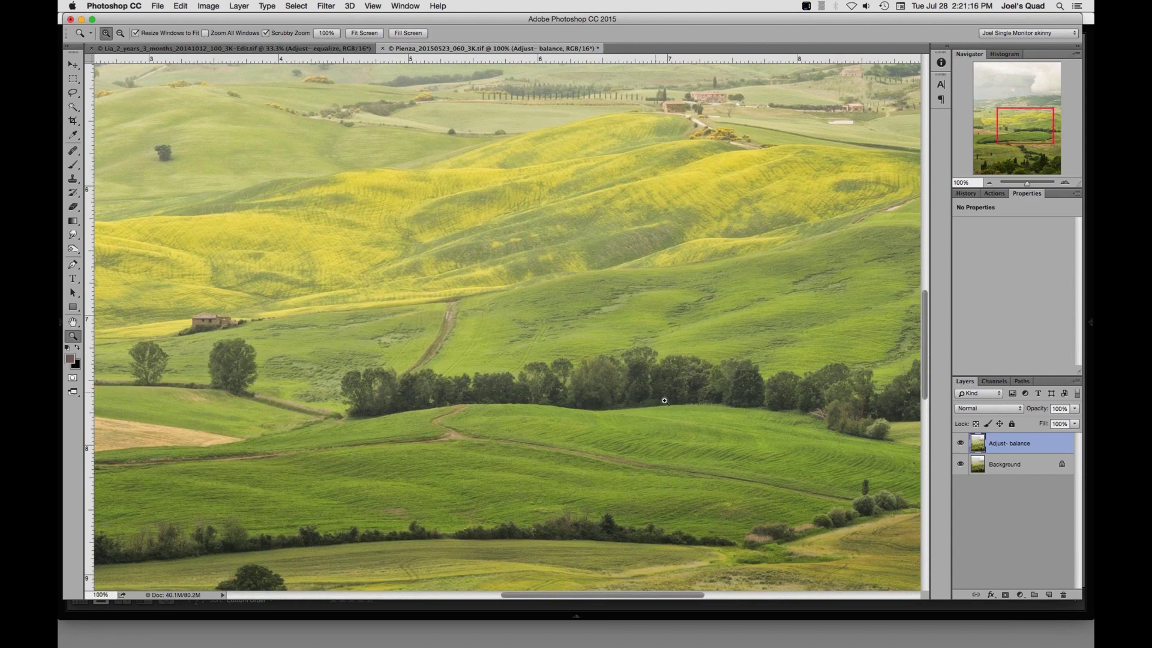
Step: Duplicate the Adjust- balance layer and rename the copy as "Clarity- Haze"
key(super+j)
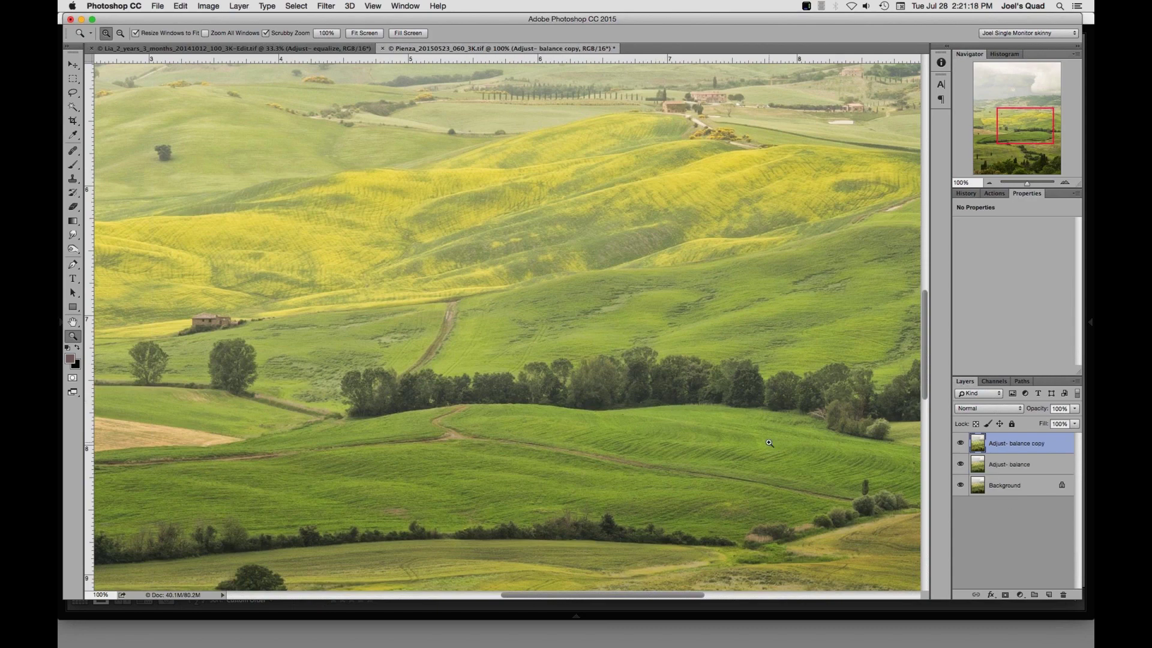
double_click(1001, 443)
text(Clarity-)
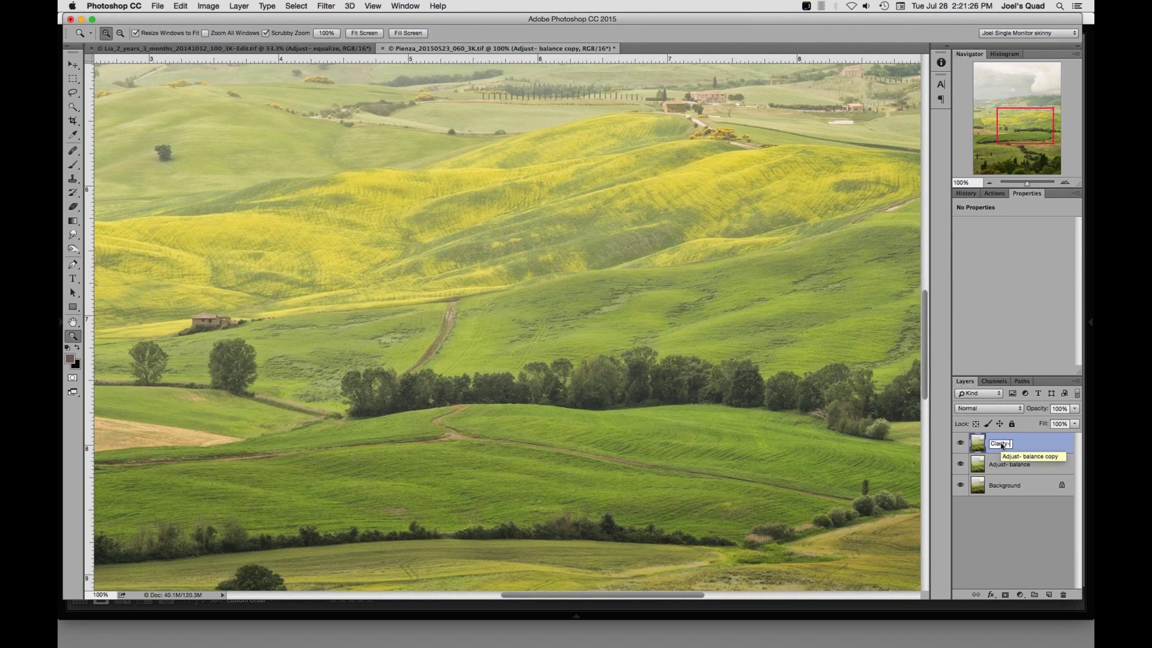
text( Haze)
key(Return)
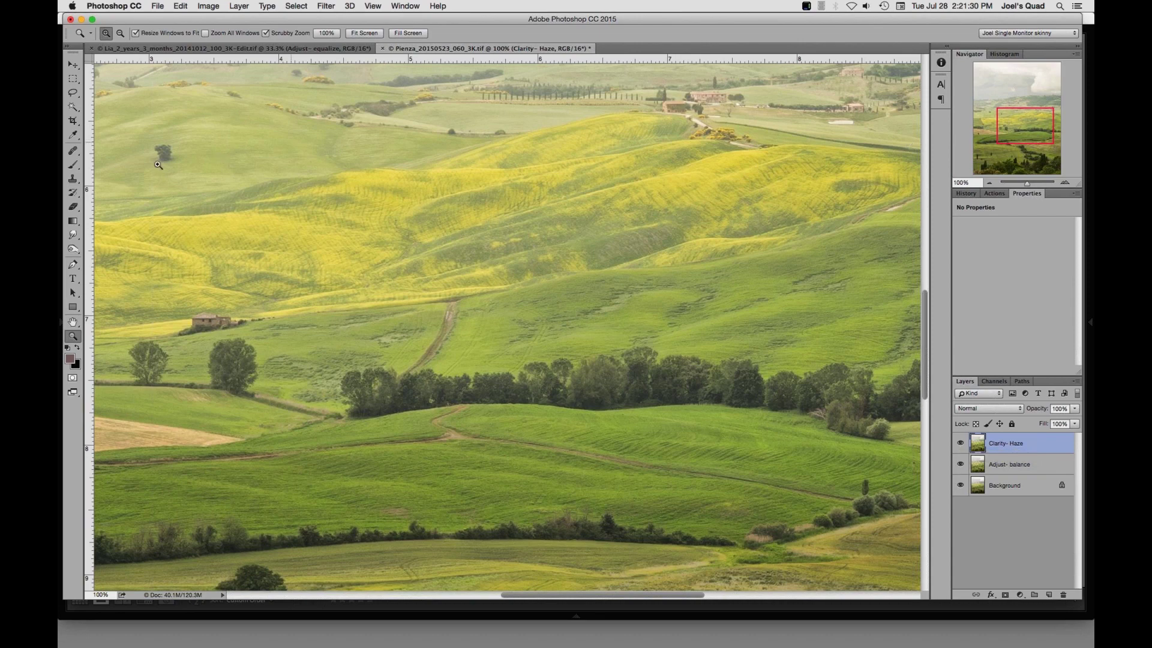
Step: Open the Clarity- Haze layer in the Topaz Clarity filter and reset all its adjustments
click(72, 323)
double_click(73, 325)
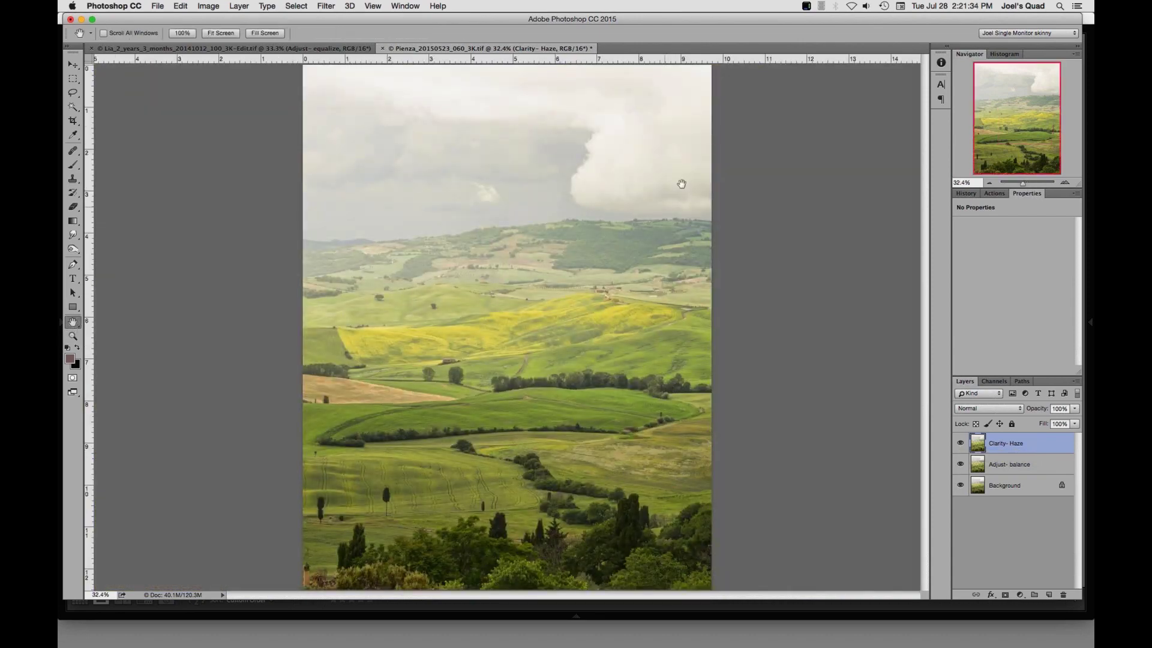
click(325, 6)
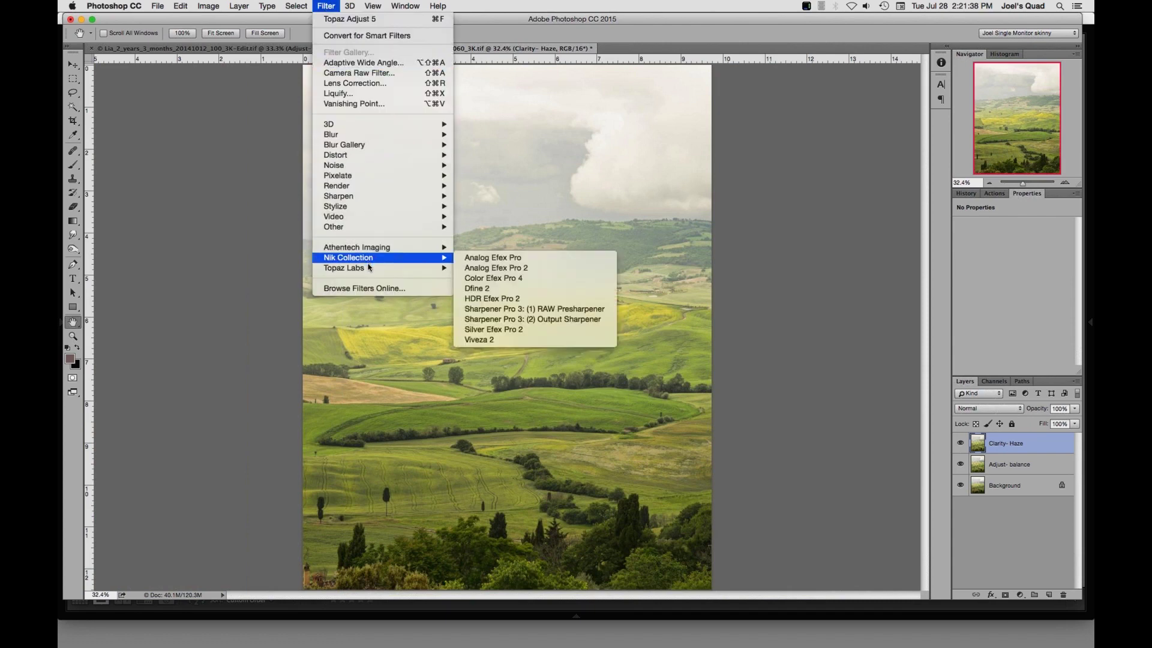
mouse_move(360, 267)
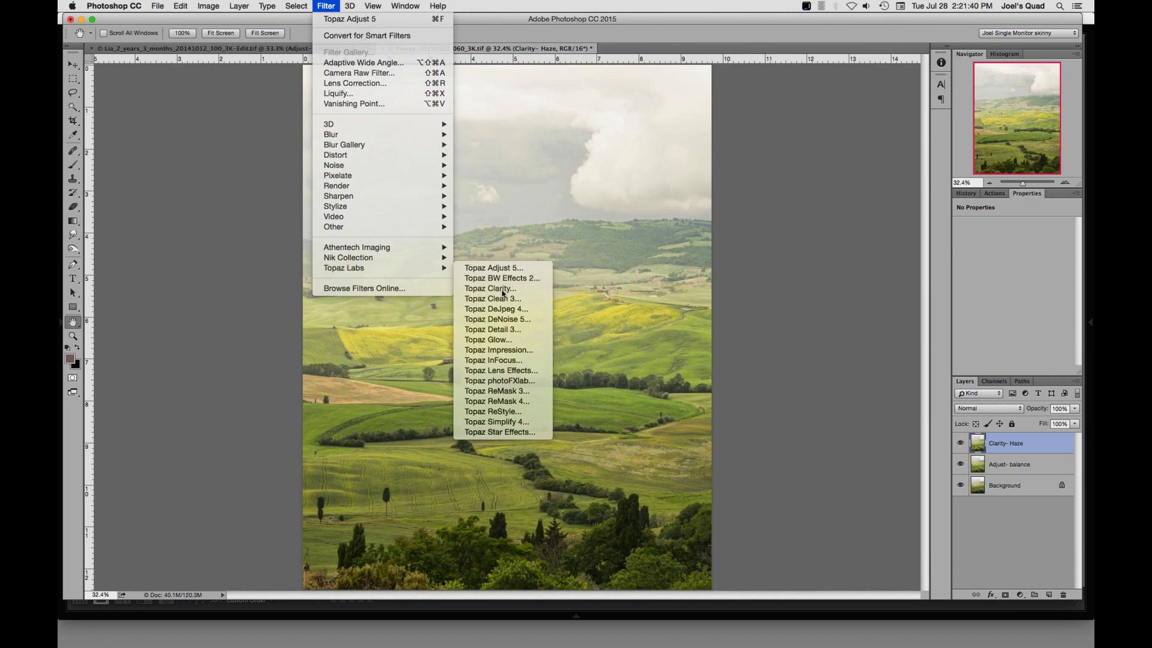
click(503, 292)
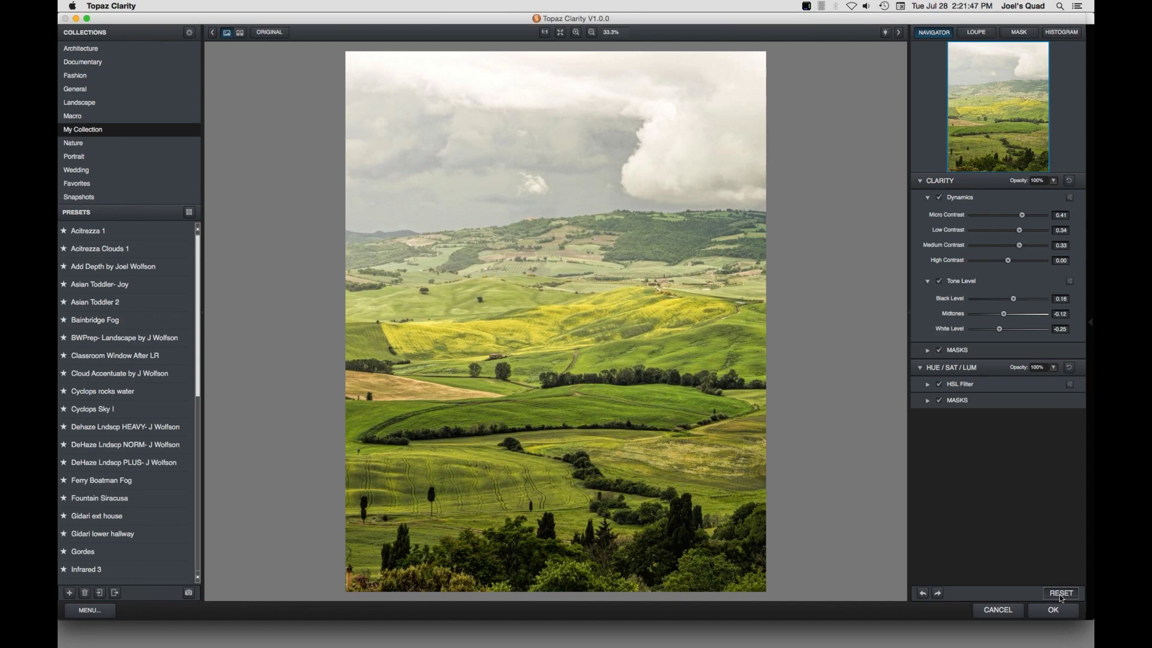
click(1060, 593)
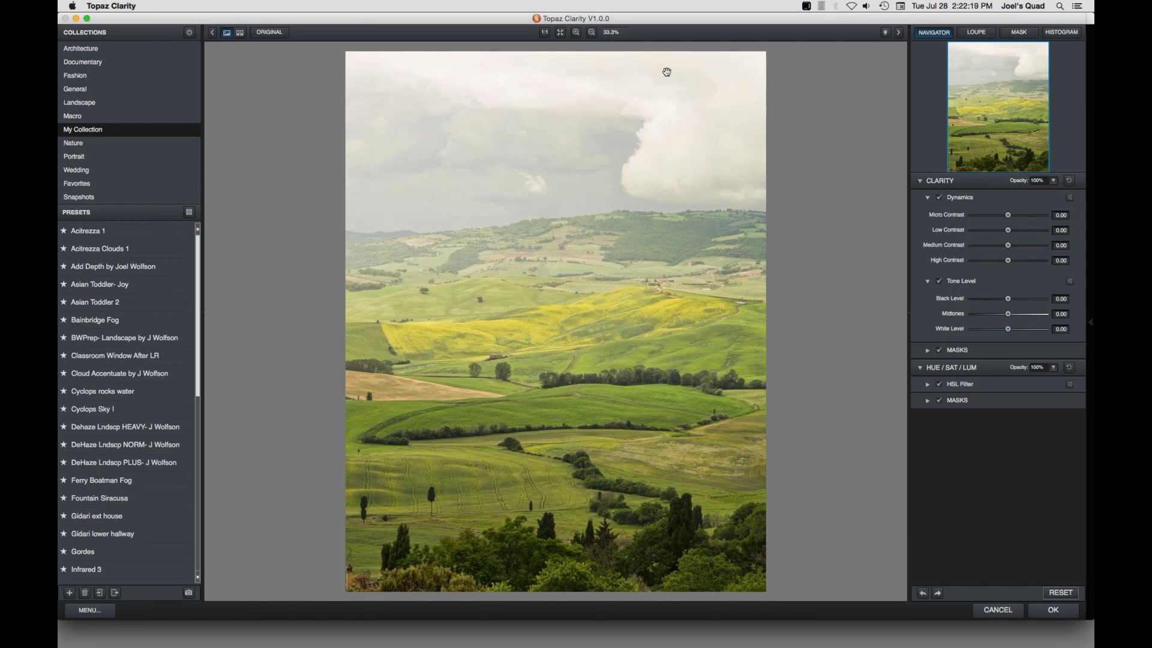
Step: Inspect the haze over the hills at 100%, and apply the DeHaze Lndscp NORM preset to the whole landscape
click(546, 33)
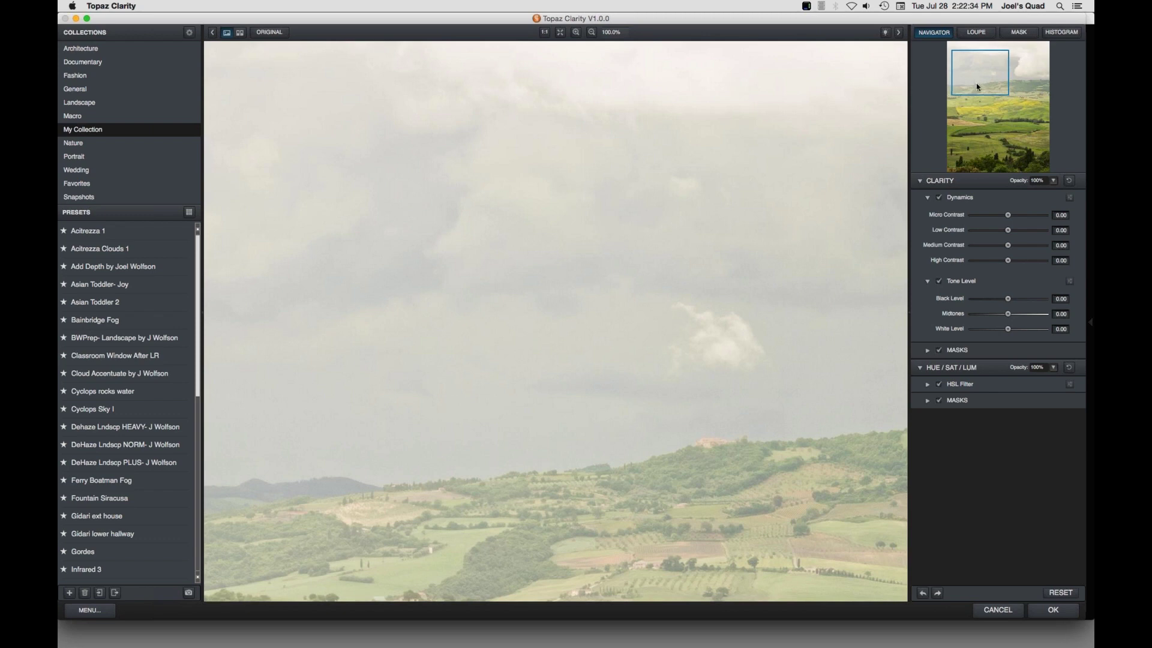
drag(976, 83, 1013, 136)
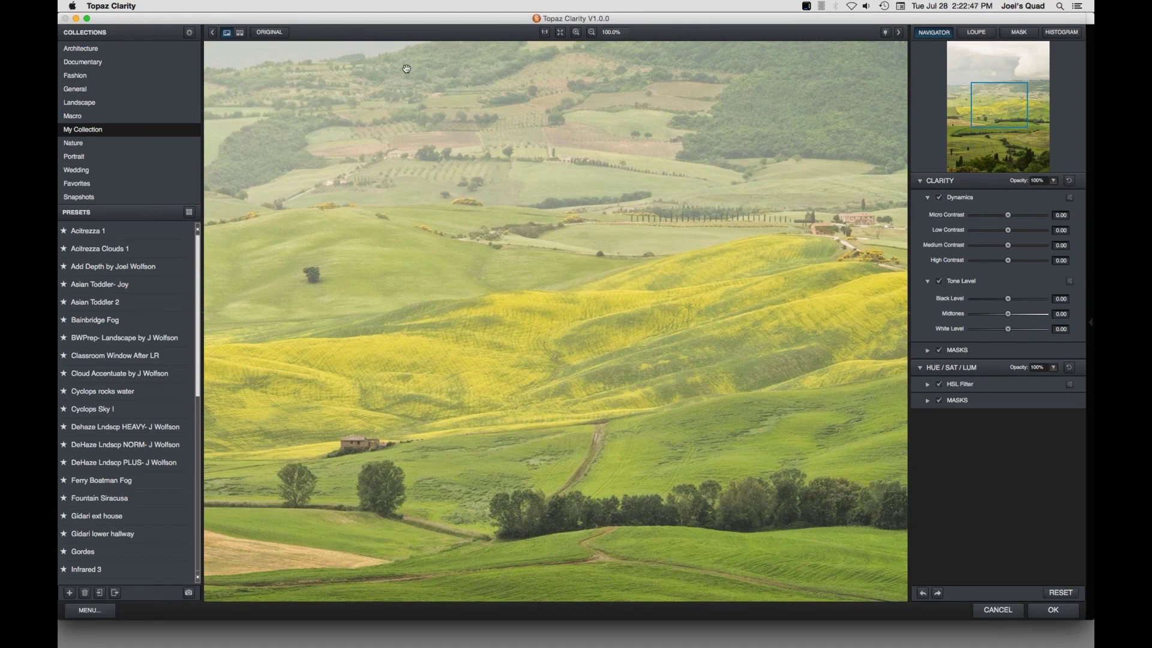
click(560, 34)
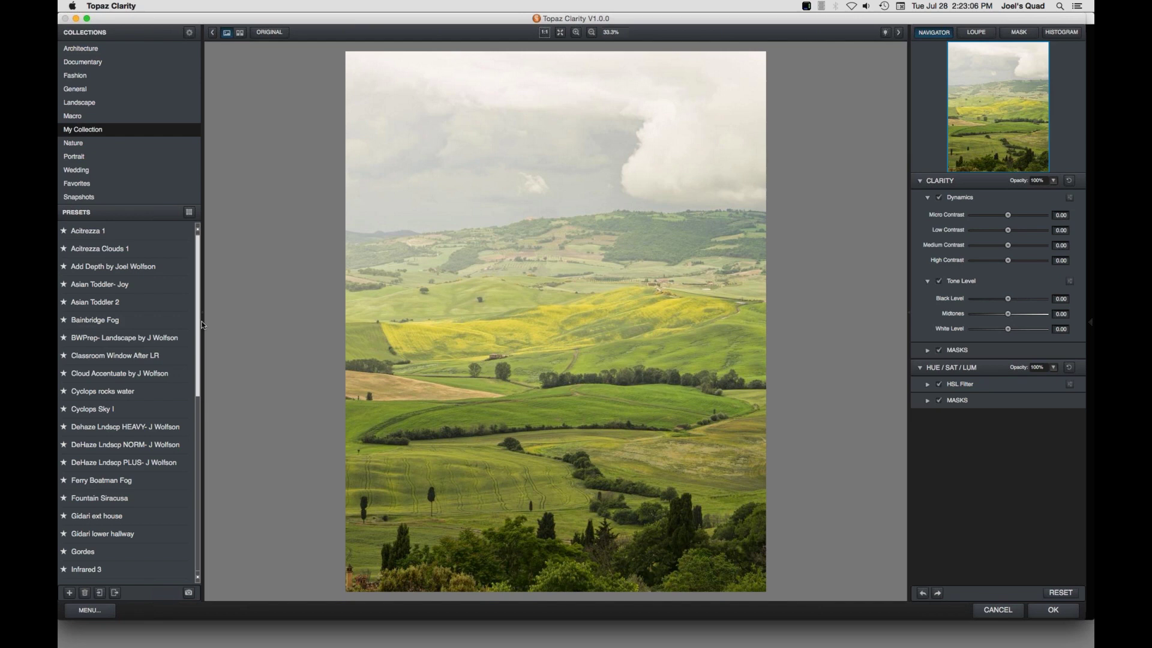
scroll(198, 336, down, 1)
scroll(197, 340, down, 3)
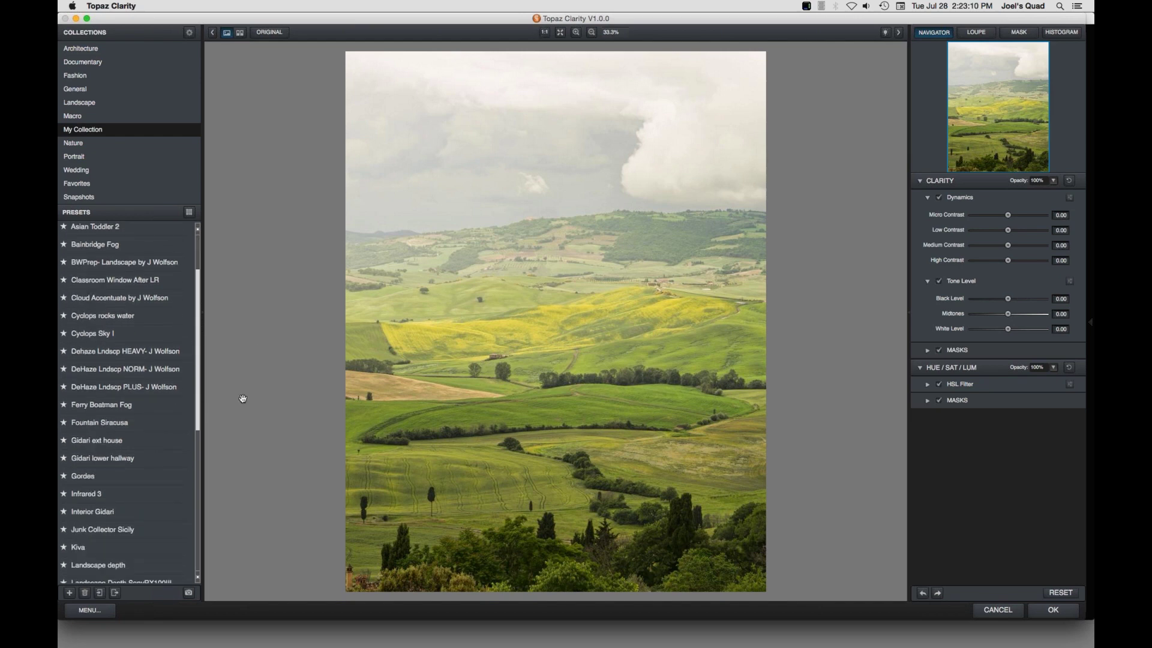
click(133, 370)
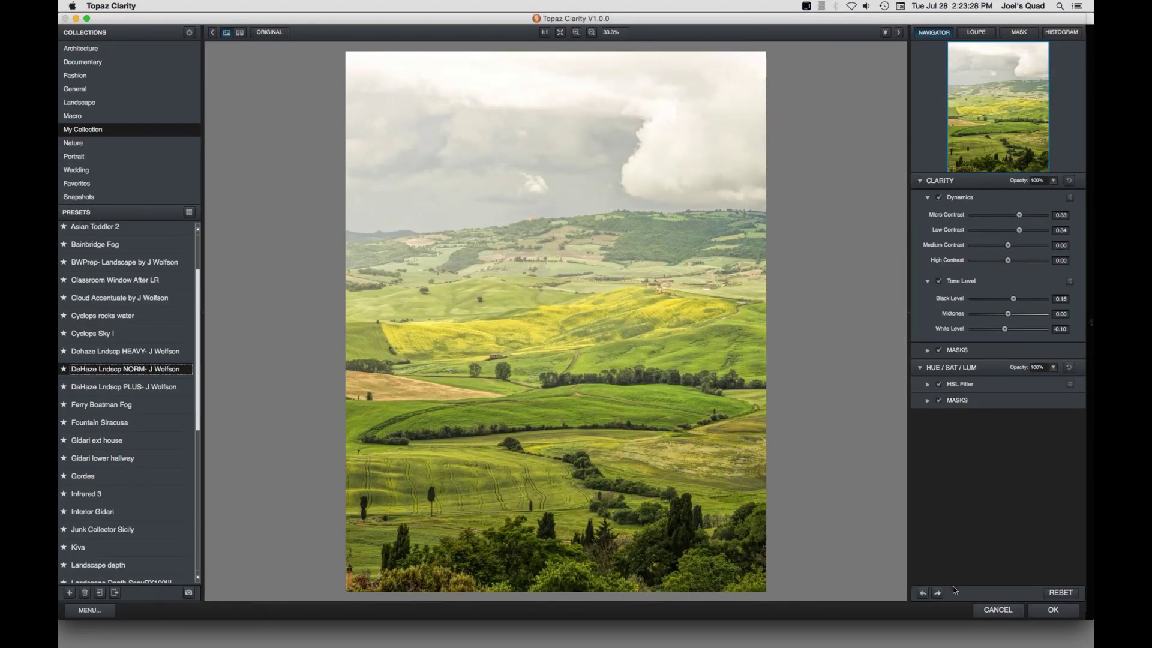
Step: Try Micro Contrast alone at 1.00 on reset adjustments, and restore the DeHaze Lndscp NORM preset
click(1074, 589)
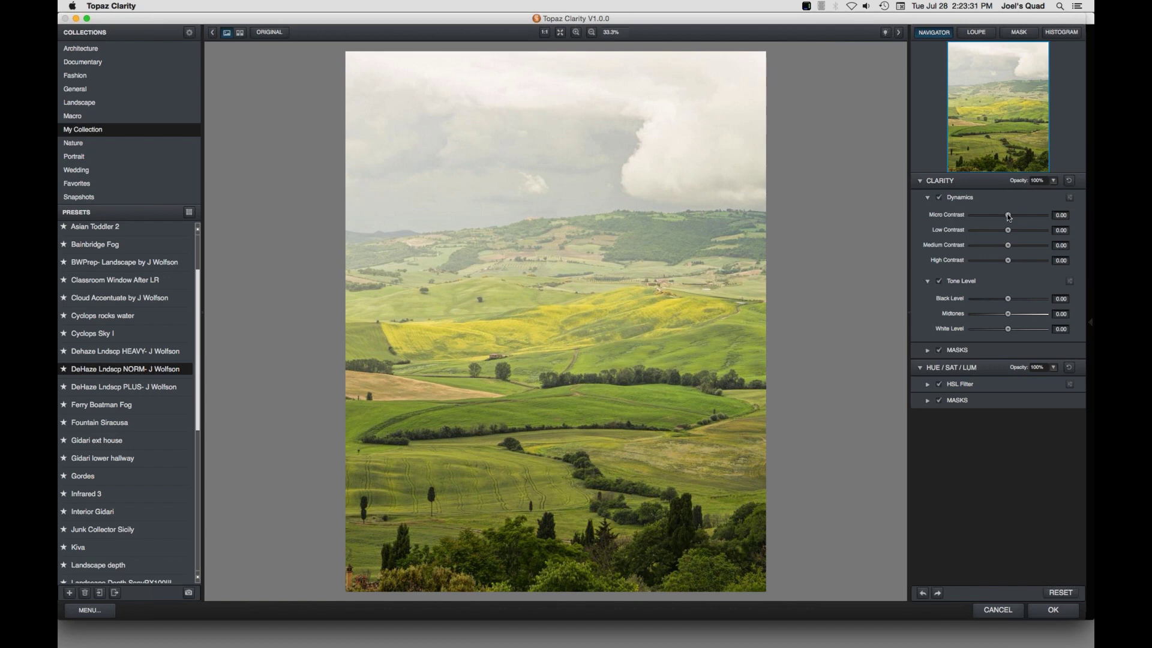
drag(1009, 217, 1043, 216)
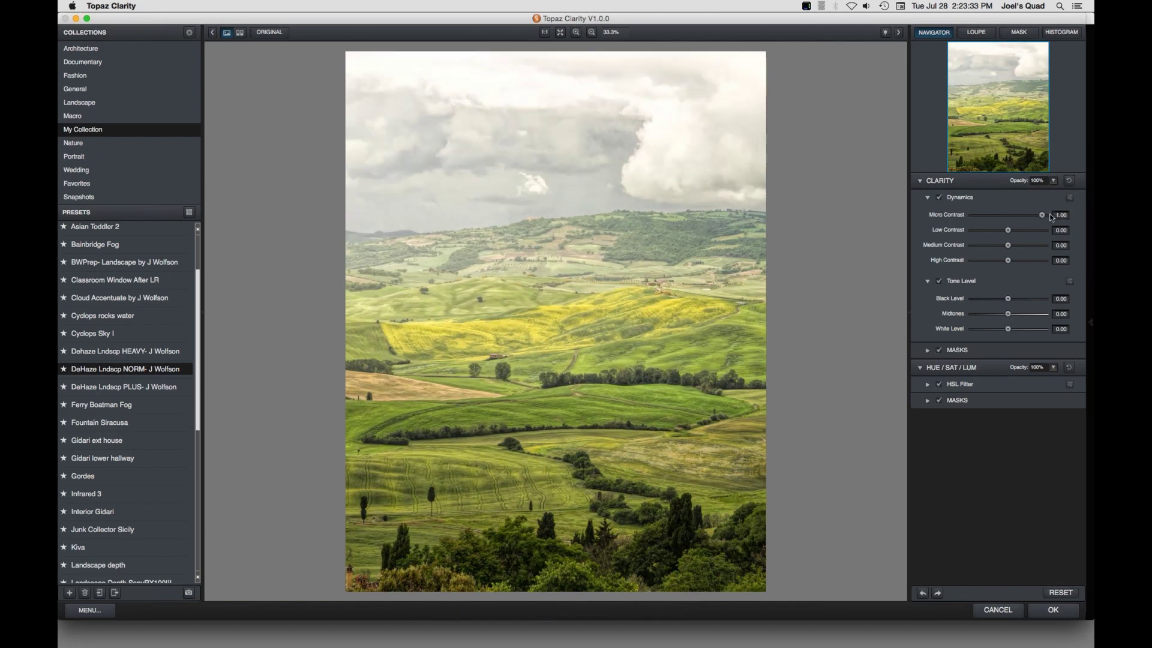
double_click(946, 218)
click(120, 370)
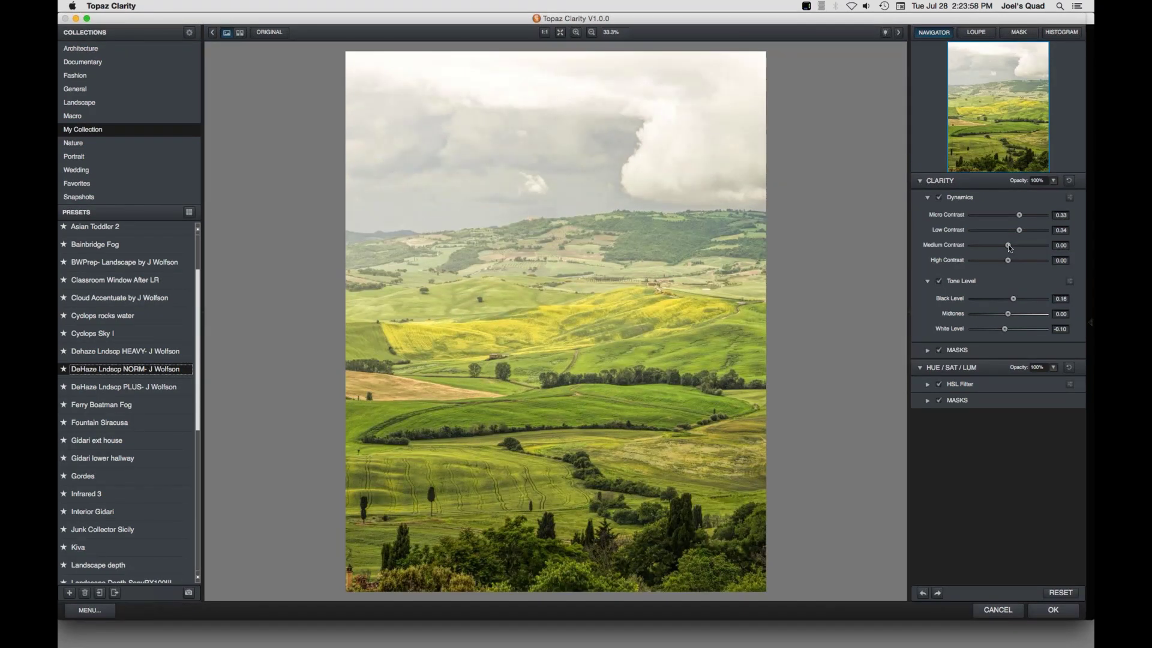
Step: Raise Medium Contrast to 0.33 and lower Midtones to -0.12
drag(1008, 246, 1015, 245)
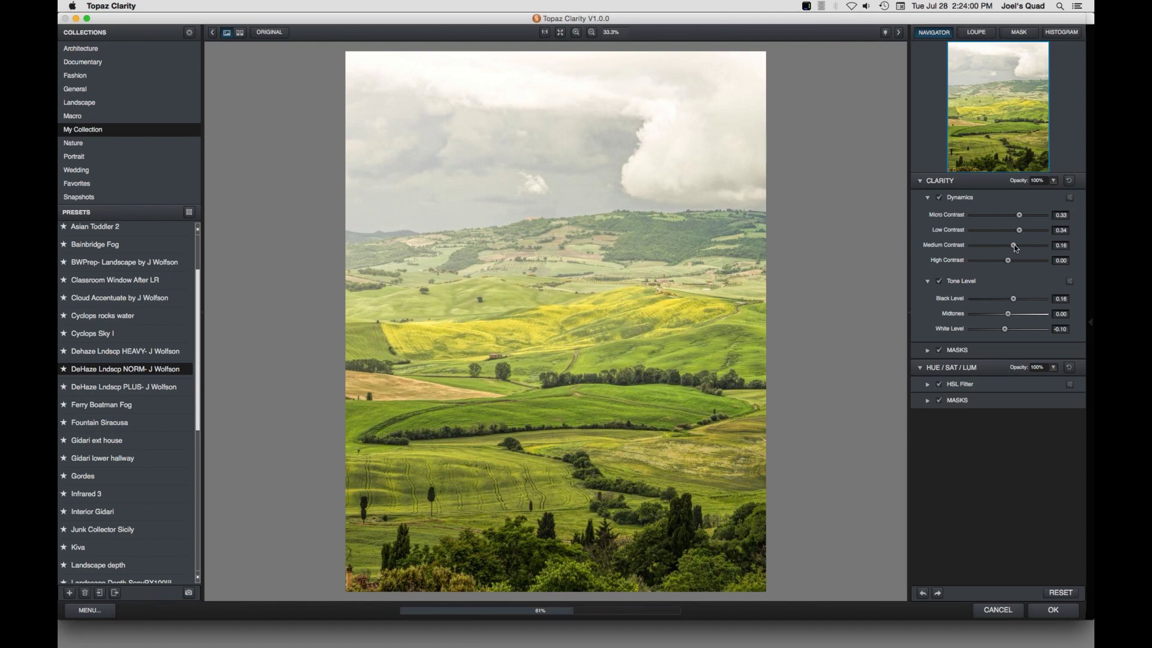
drag(1017, 247, 1021, 246)
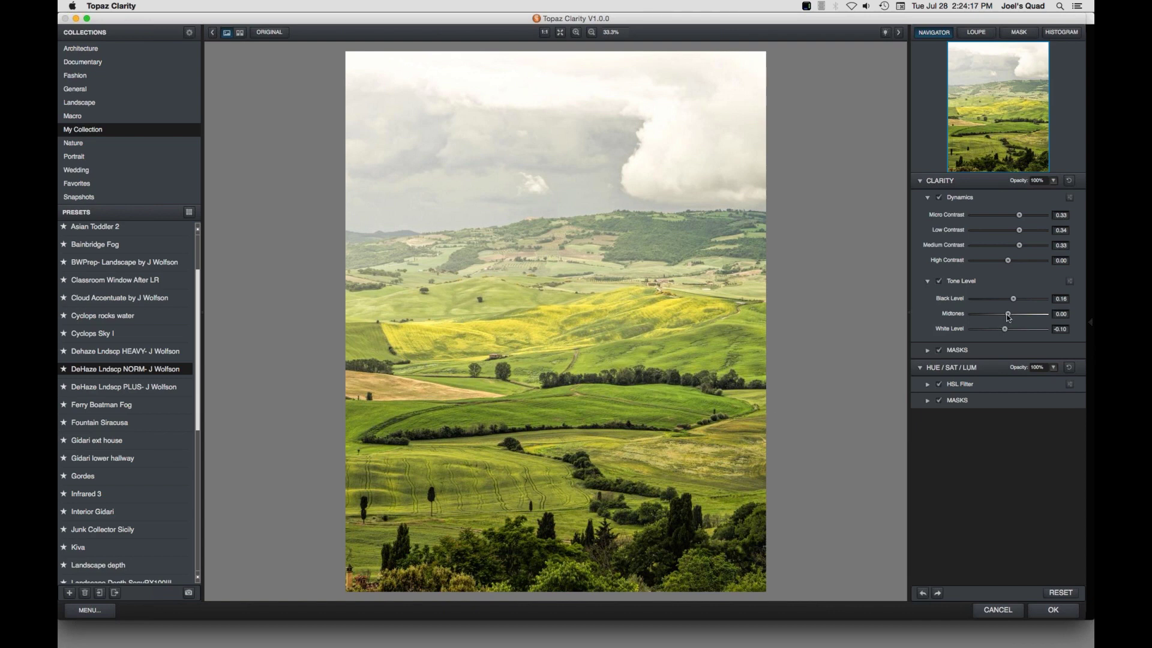
drag(1010, 317, 1004, 318)
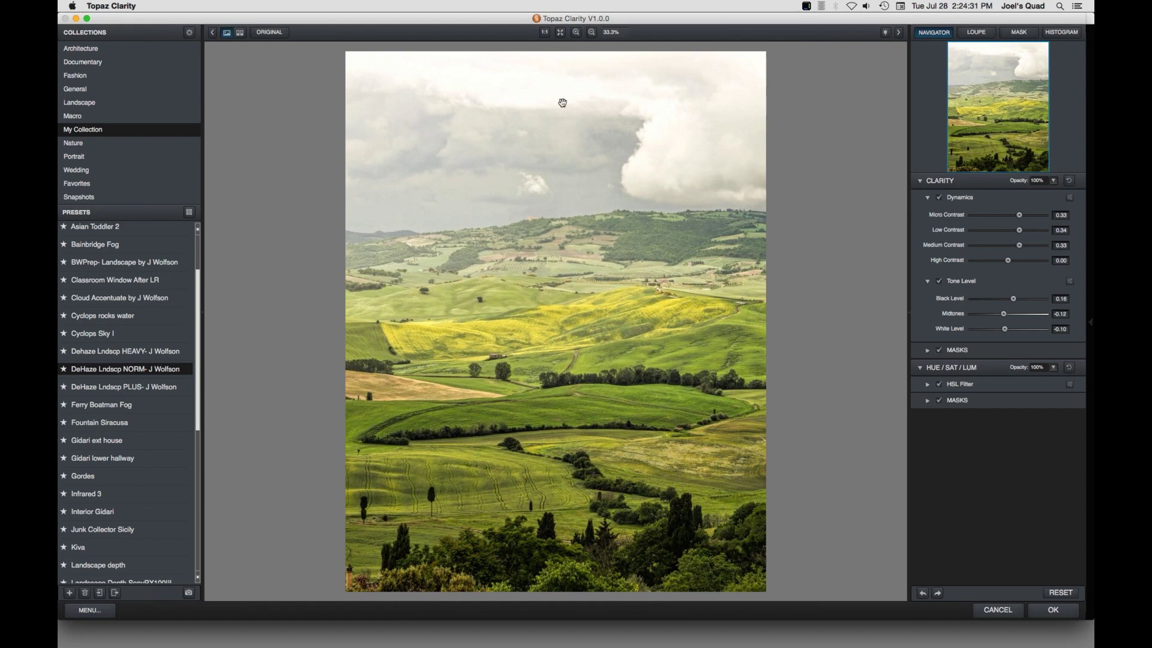
Step: Lower the White Level to about -0.22 with the histogram as a guide, and compare the result with the original
click(1062, 34)
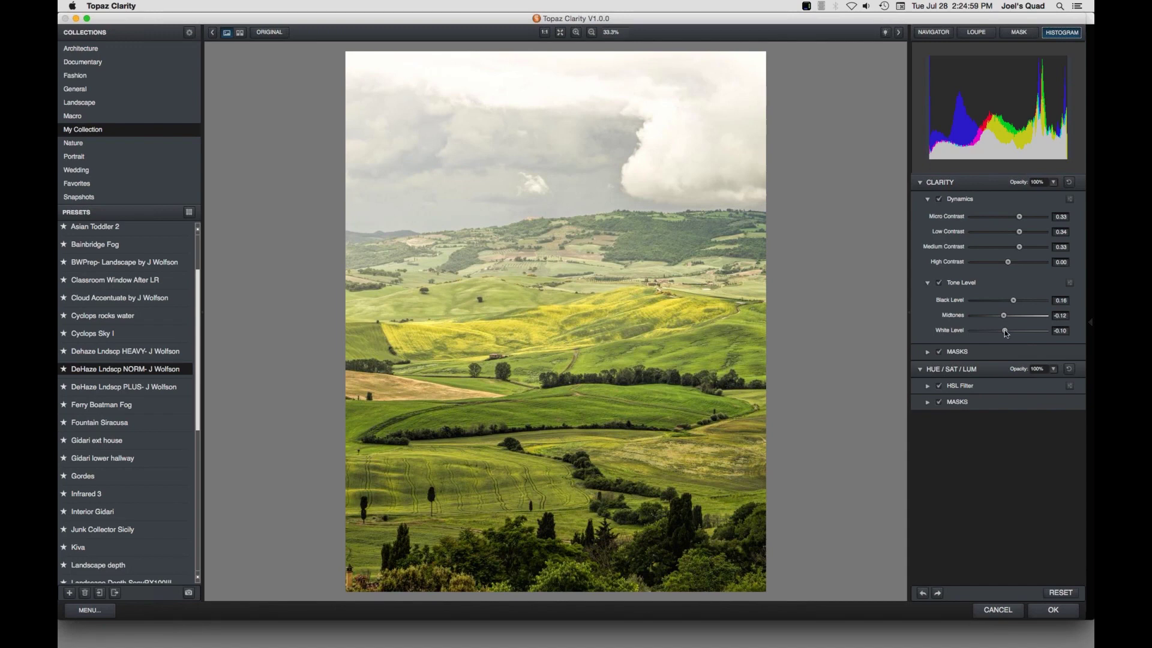
drag(1005, 331, 991, 329)
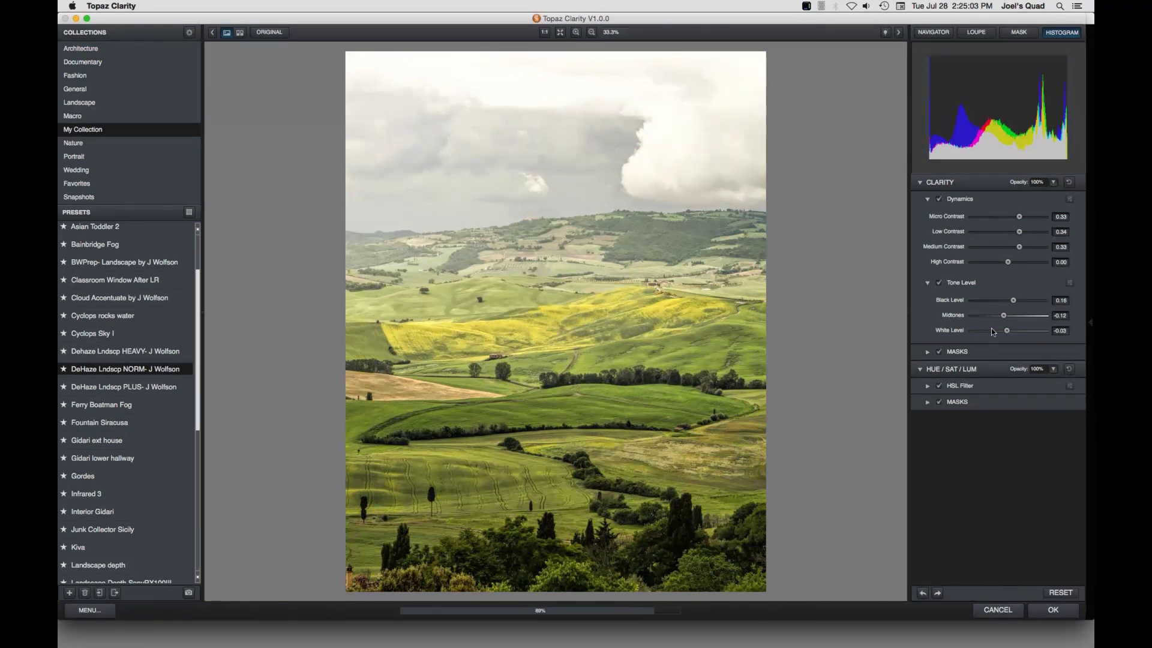
drag(993, 331, 1000, 331)
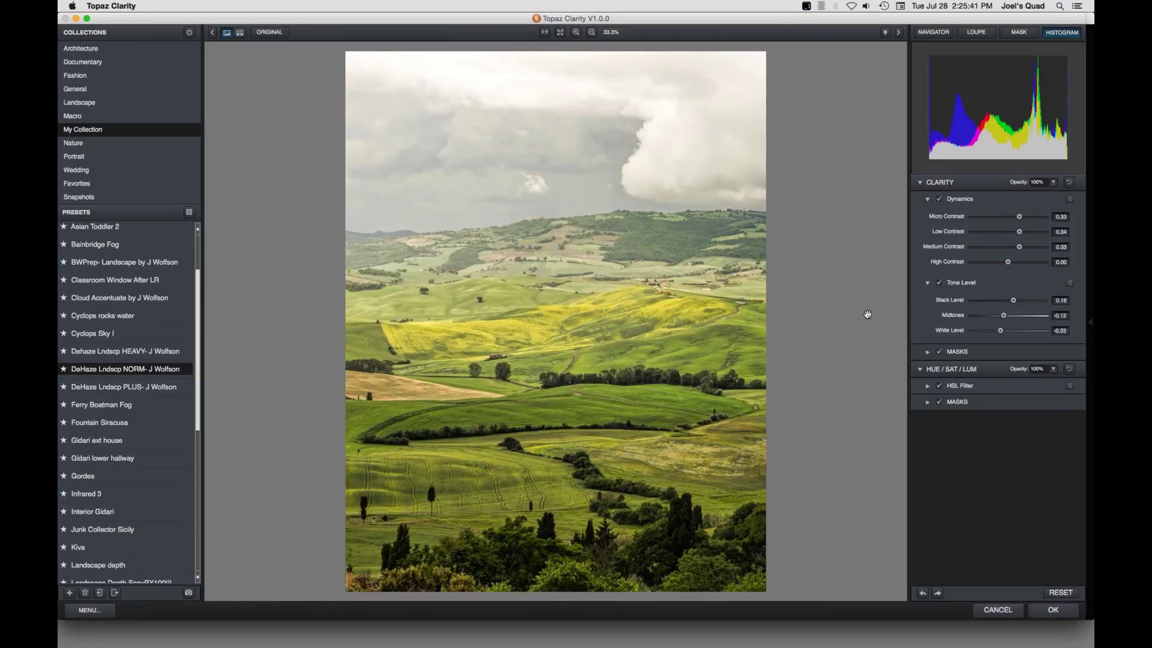
click(845, 417)
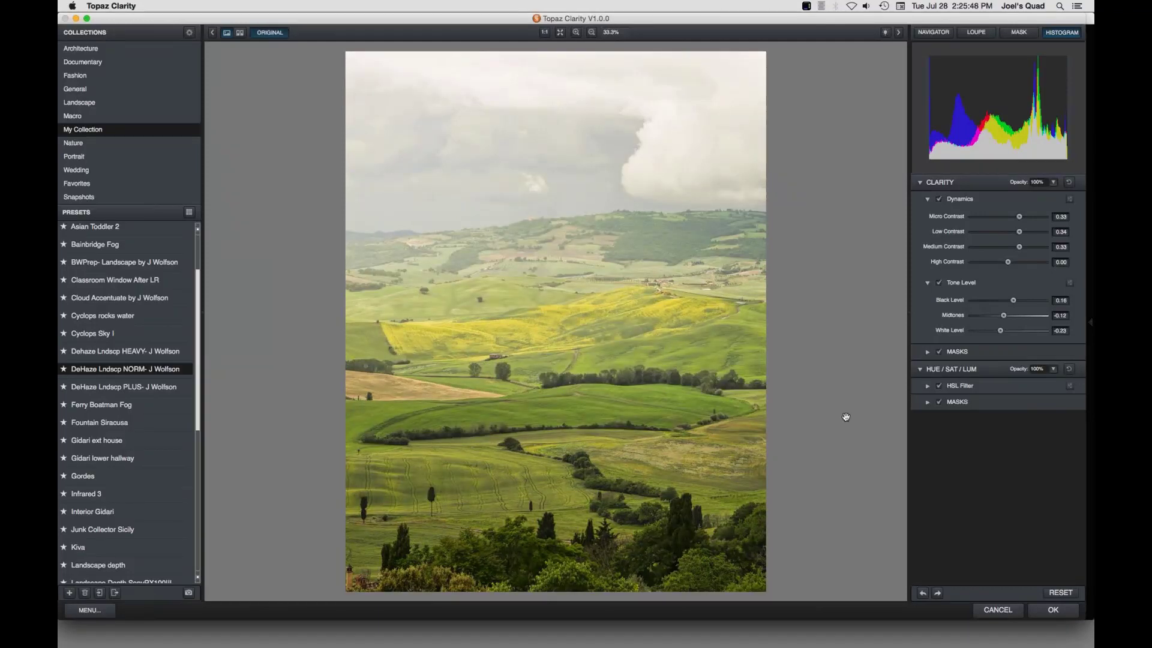
Step: Compare the dehazed landscape with the original in Topaz Clarity
click(846, 417)
click(846, 417)
click(846, 417)
click(846, 416)
click(845, 416)
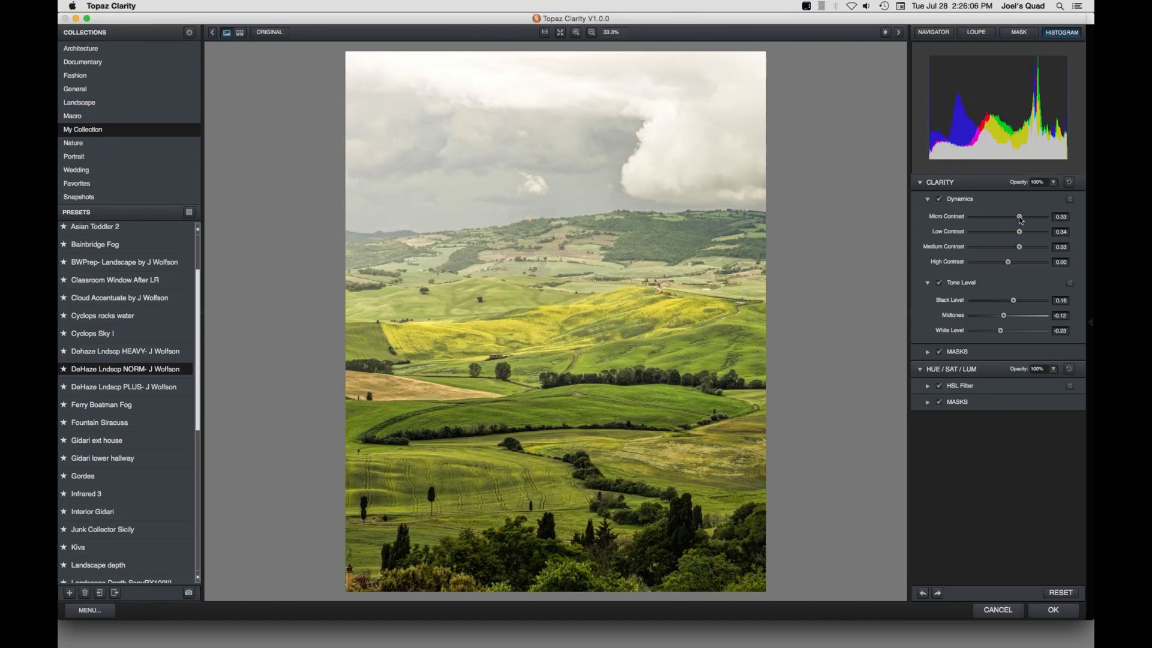
Step: Try Micro Contrast at 1.00, return it to 0.33, and apply the Clarity adjustments to the haze layer
drag(1021, 220, 1050, 219)
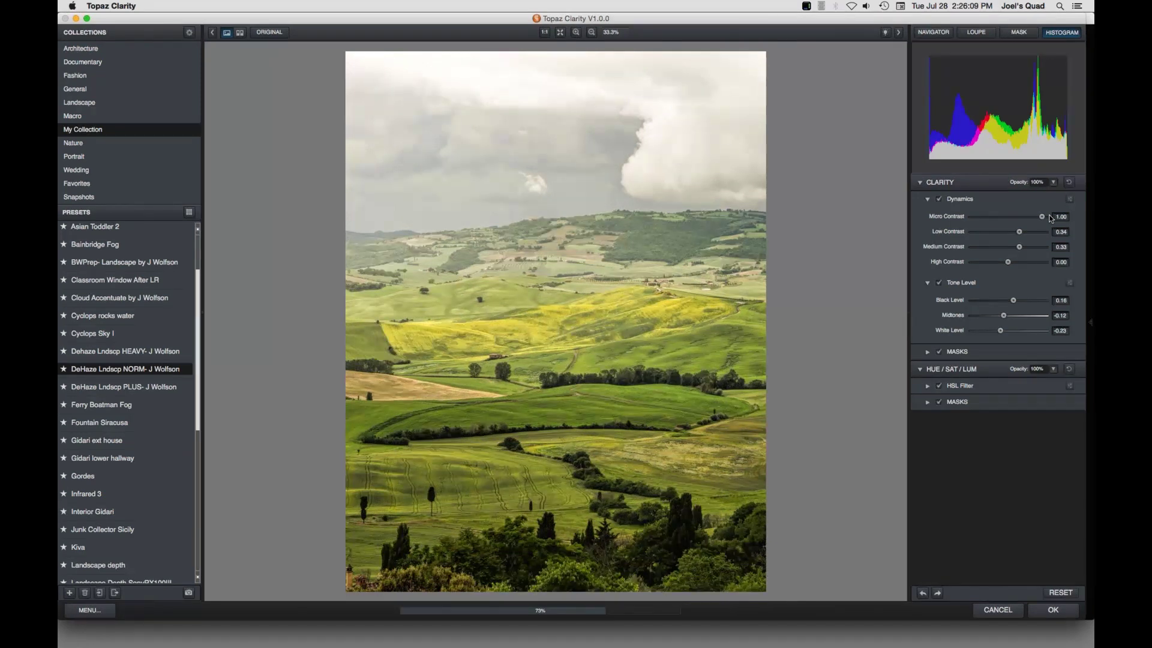
drag(1044, 221, 1021, 220)
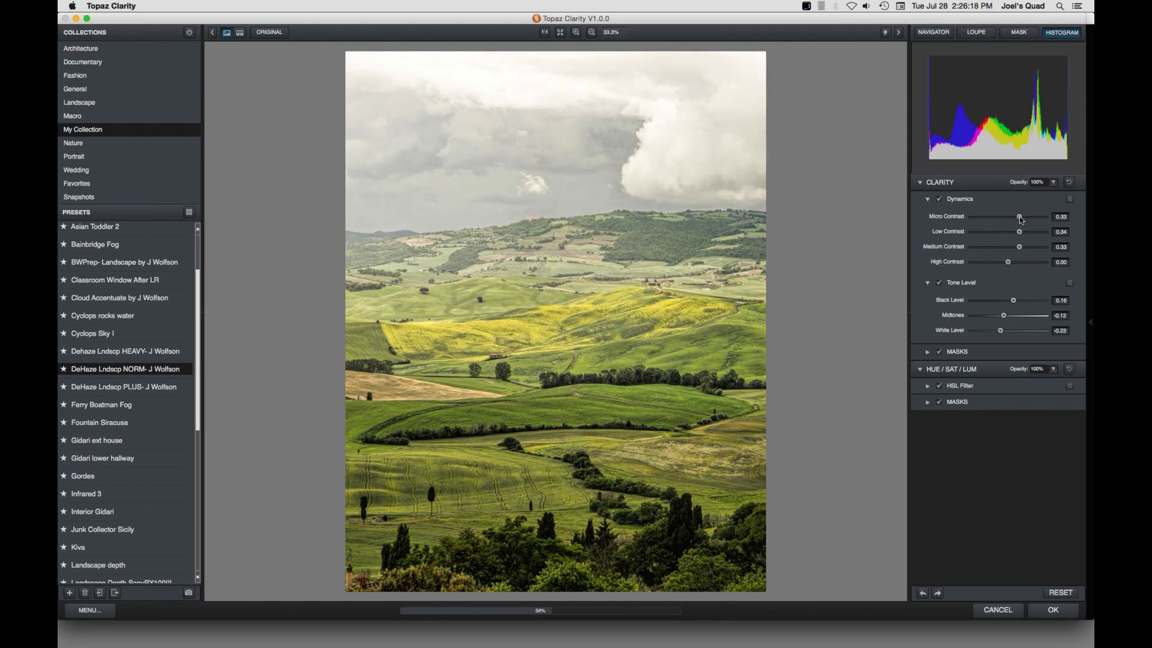
click(1047, 612)
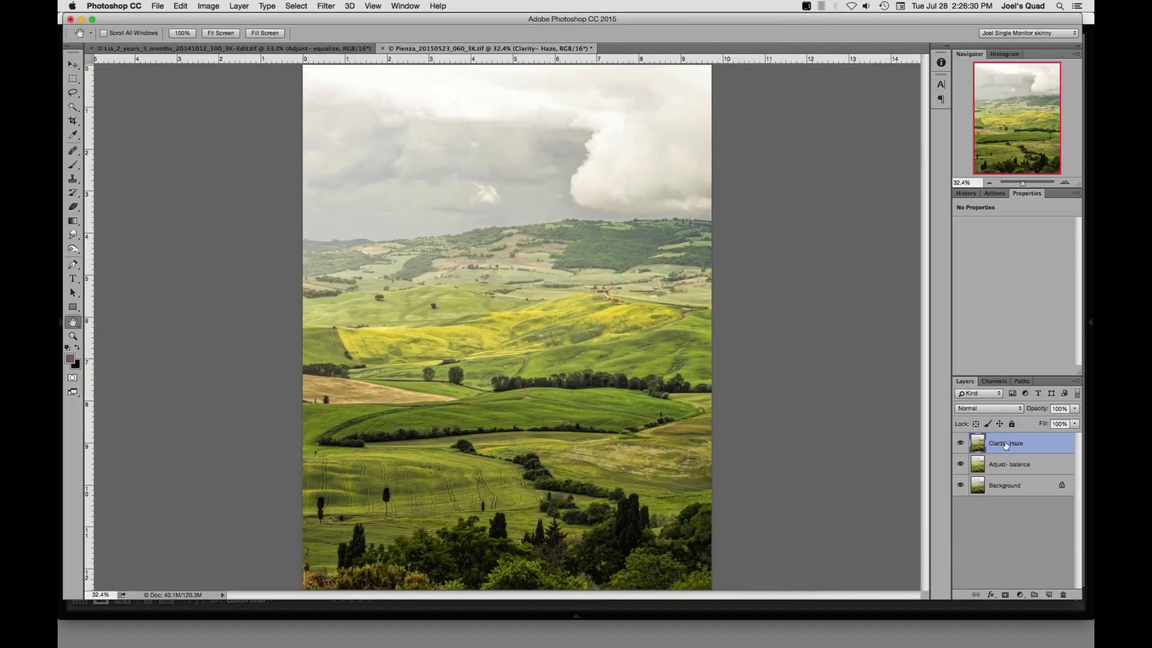
Step: Duplicate the Clarity- Haze layer and name the copy "Clarity- Clouds"
key(super+j)
double_click(1005, 444)
text(Cla)
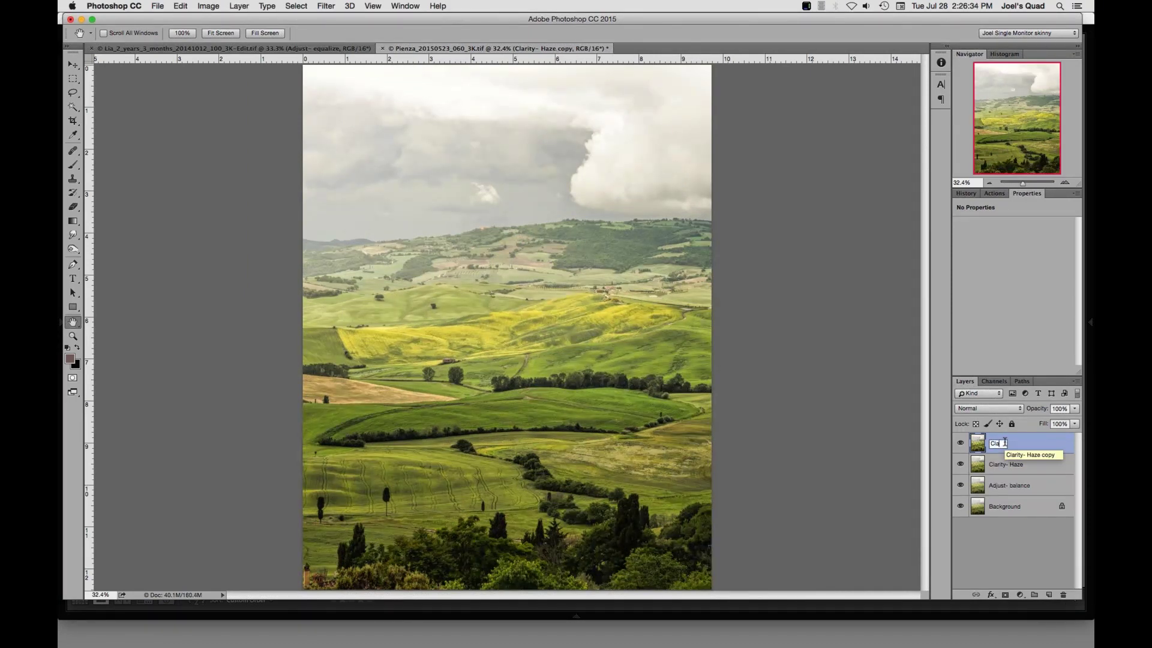
text(rity- Clouds)
key(Return)
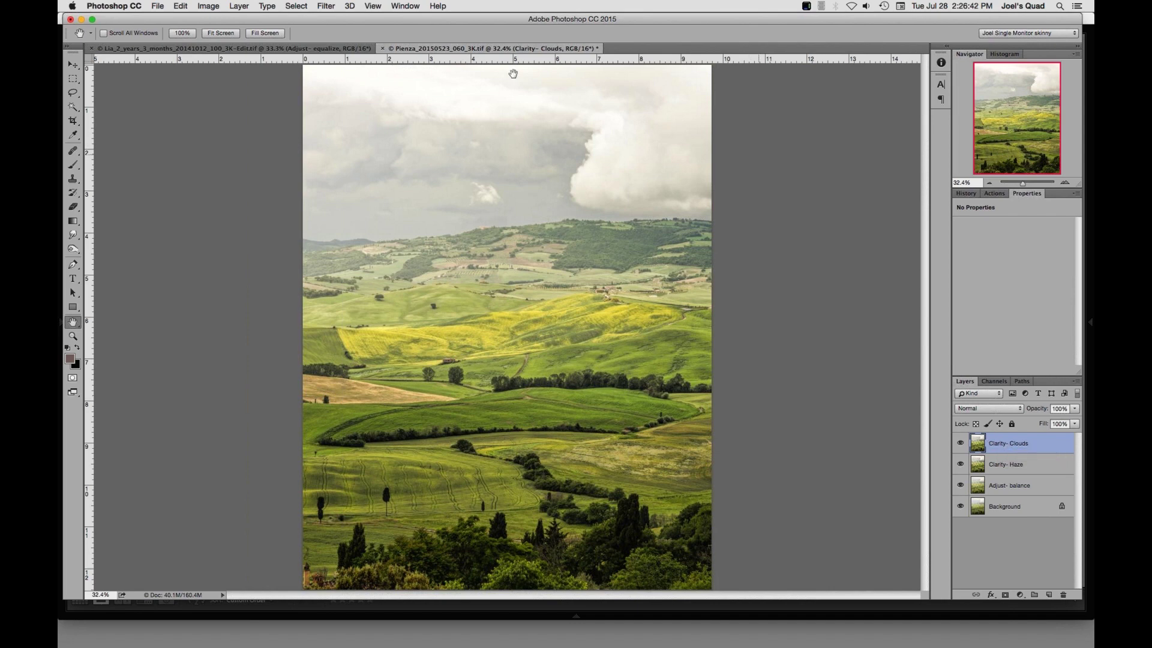
Step: Open the Clarity- Clouds layer in the Topaz Clarity filter and reset all its adjustments
click(324, 6)
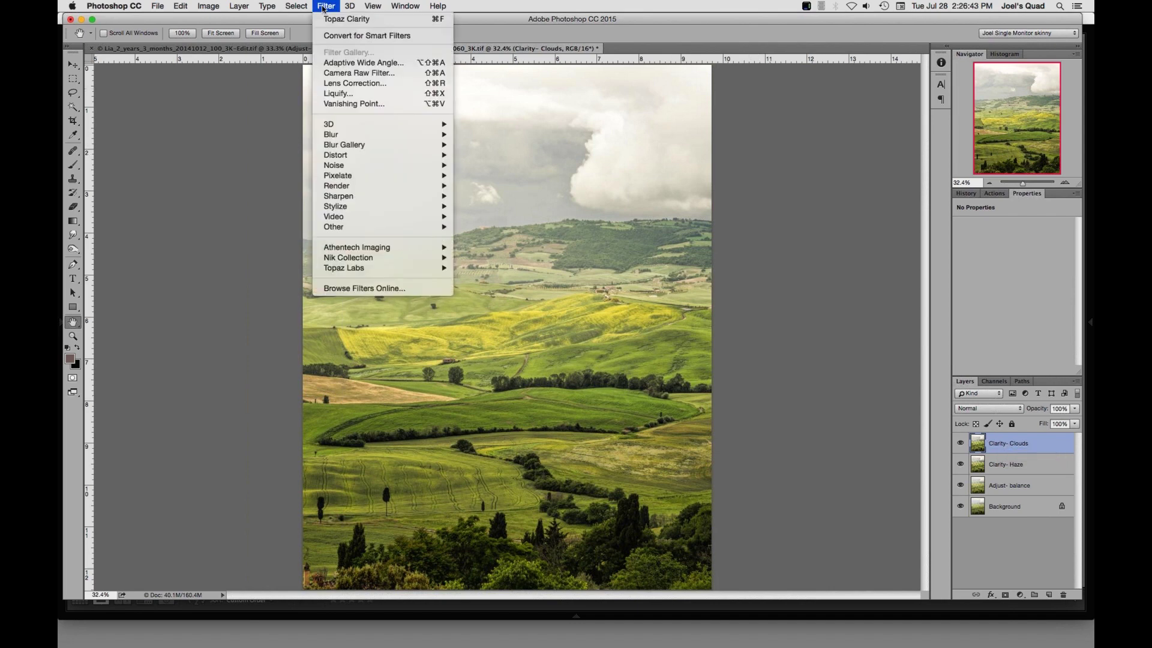
mouse_move(339, 268)
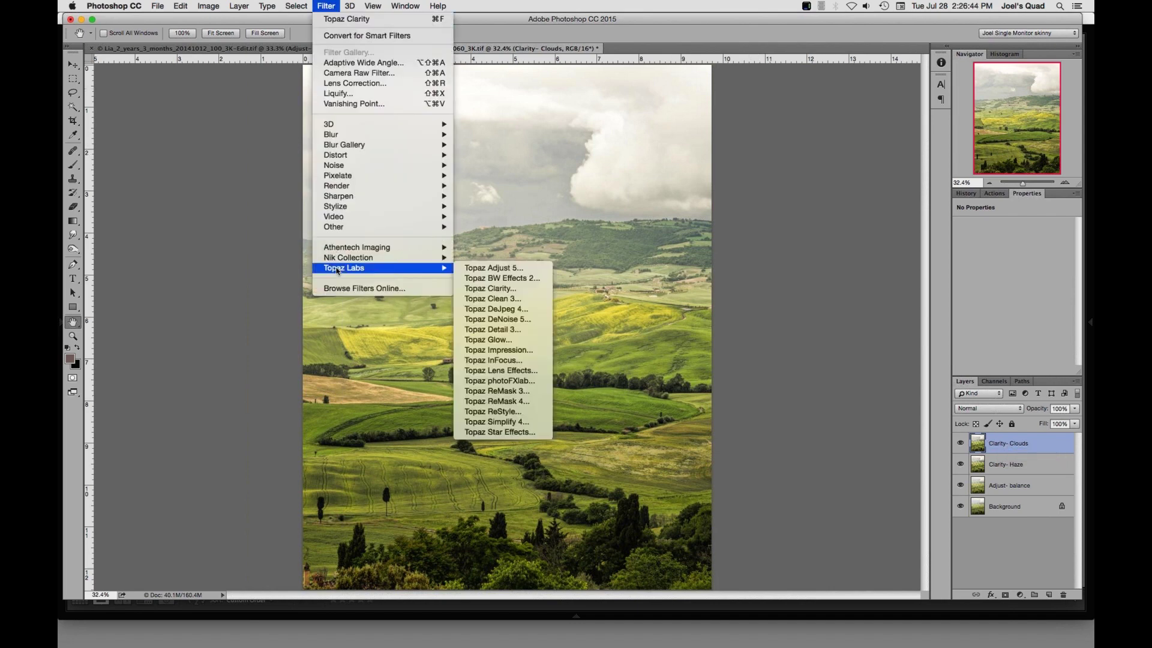
click(478, 290)
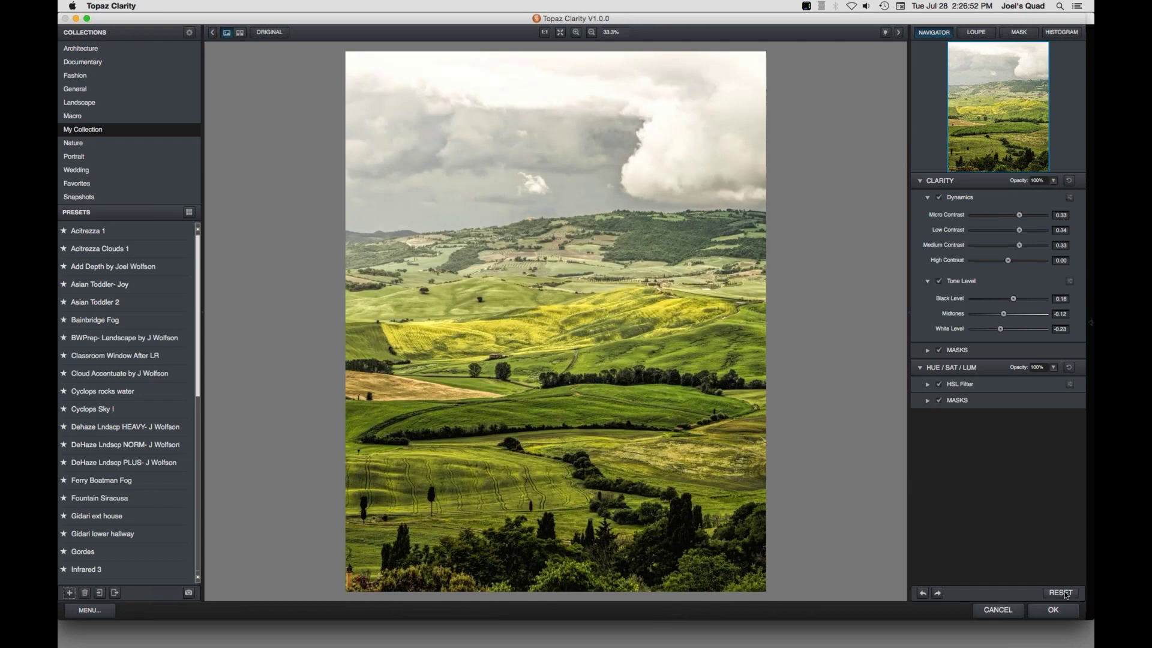
click(1060, 593)
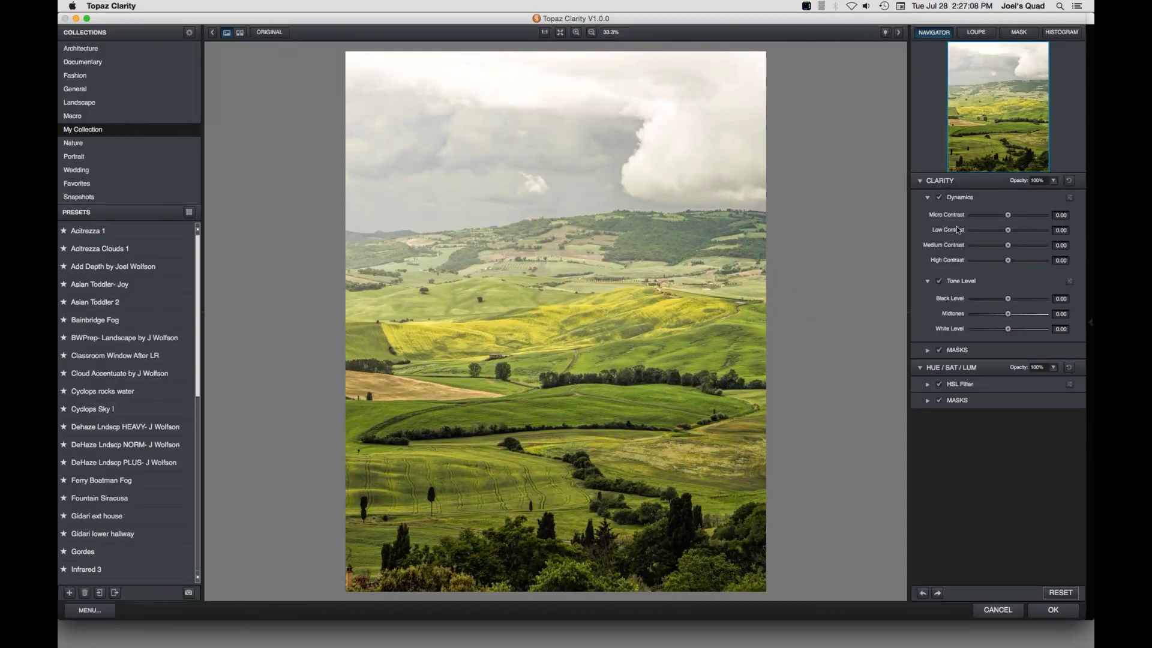
Step: Raise Micro Contrast to about 0.39 to bring out the clouds, and apply the filter
click(1009, 218)
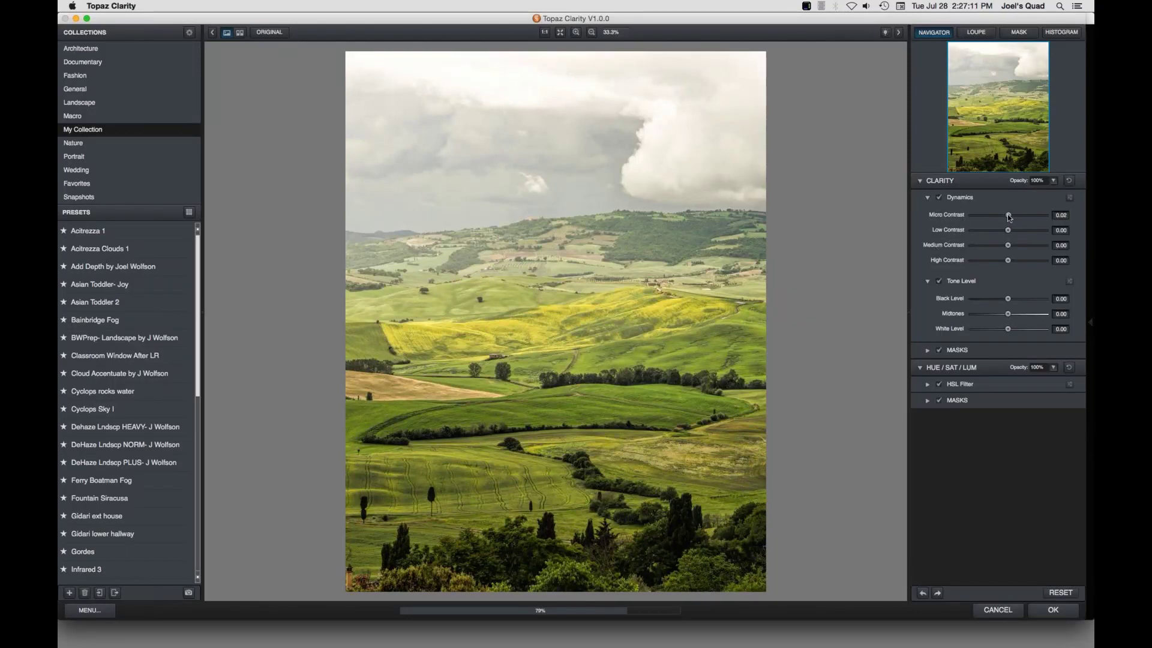
drag(1009, 216, 1022, 216)
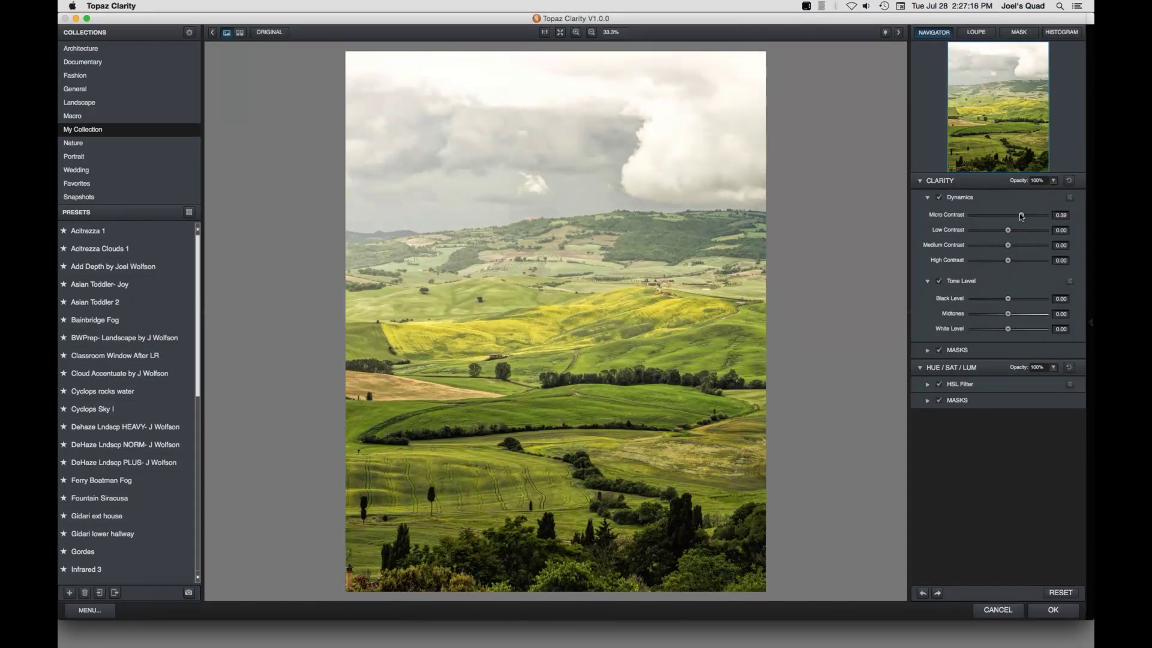
click(647, 157)
click(1052, 610)
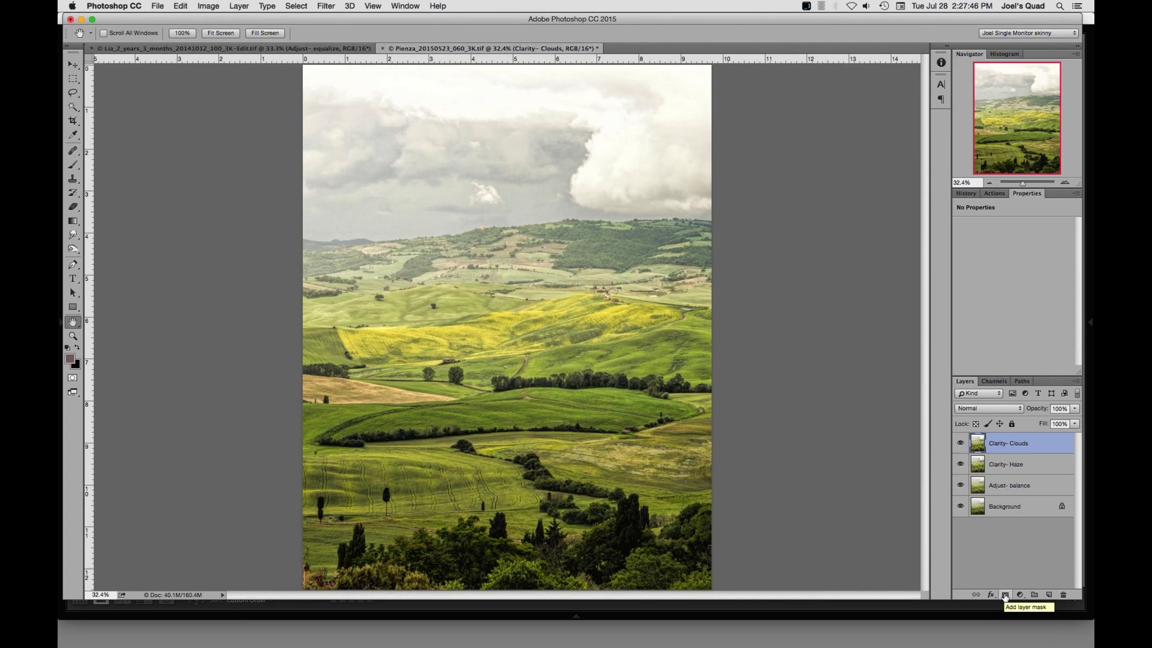
Step: Add a black layer mask to Clarity- Clouds and prepare a white brush about 496 px in size
alt+click(1005, 595)
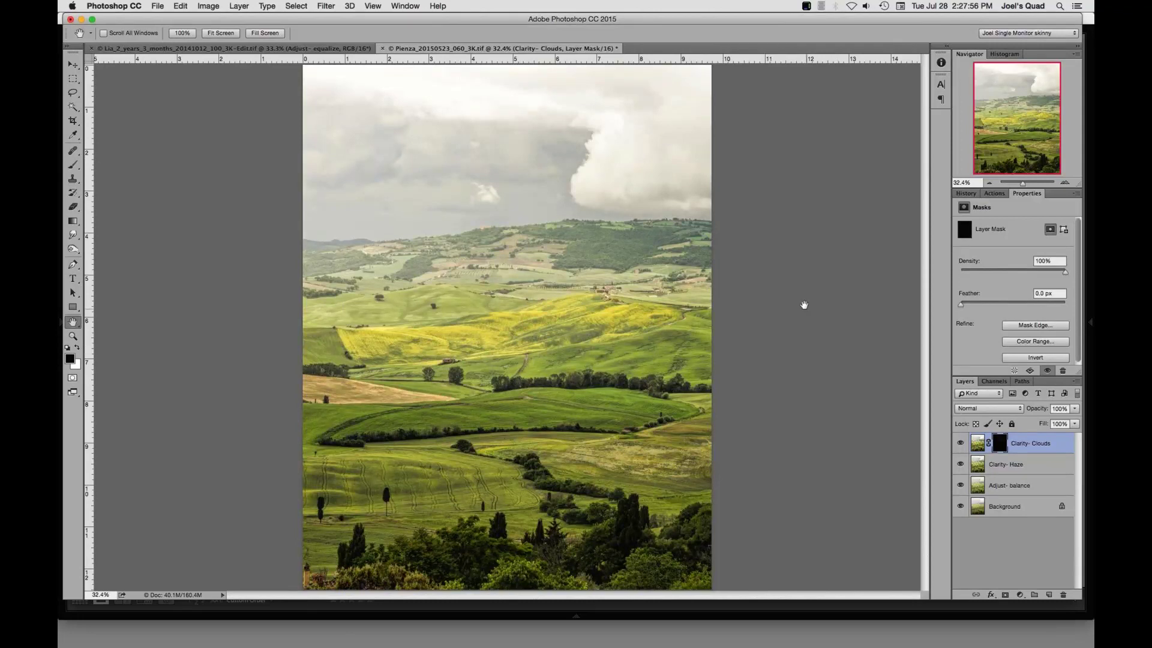
click(72, 166)
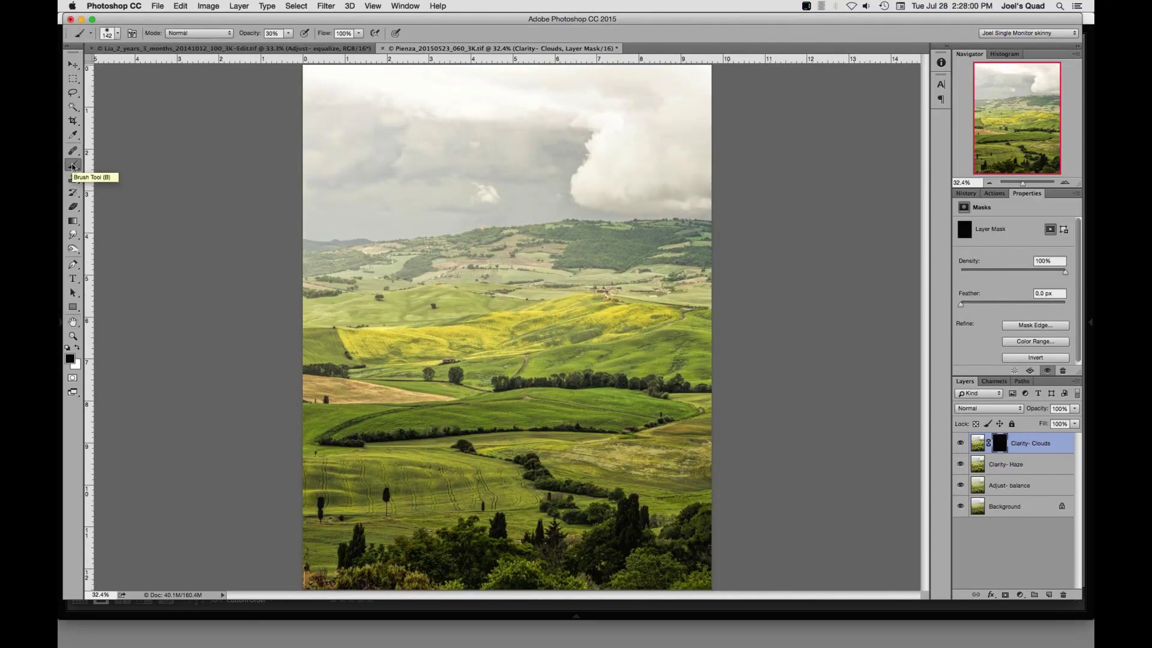
right_click(73, 166)
click(162, 135)
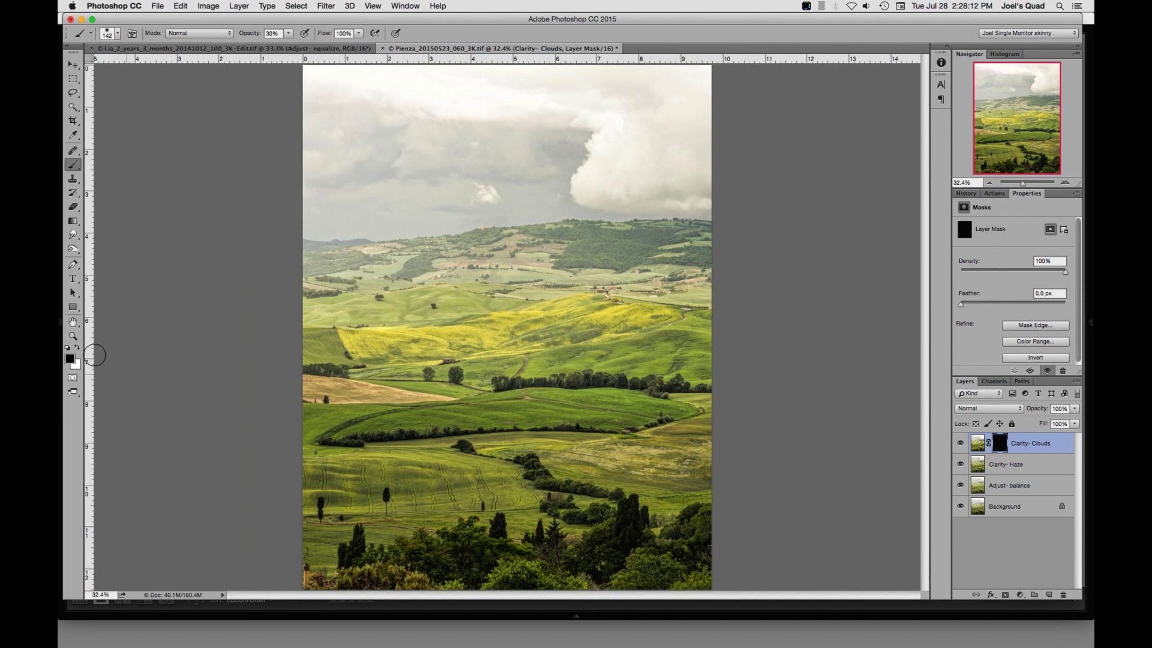
click(77, 347)
mouse_move(437, 165)
mouse_down()
mouse_move(470, 168)
mouse_move(448, 32)
mouse_move(453, 210)
mouse_move(443, 70)
mouse_move(441, 139)
mouse_up()
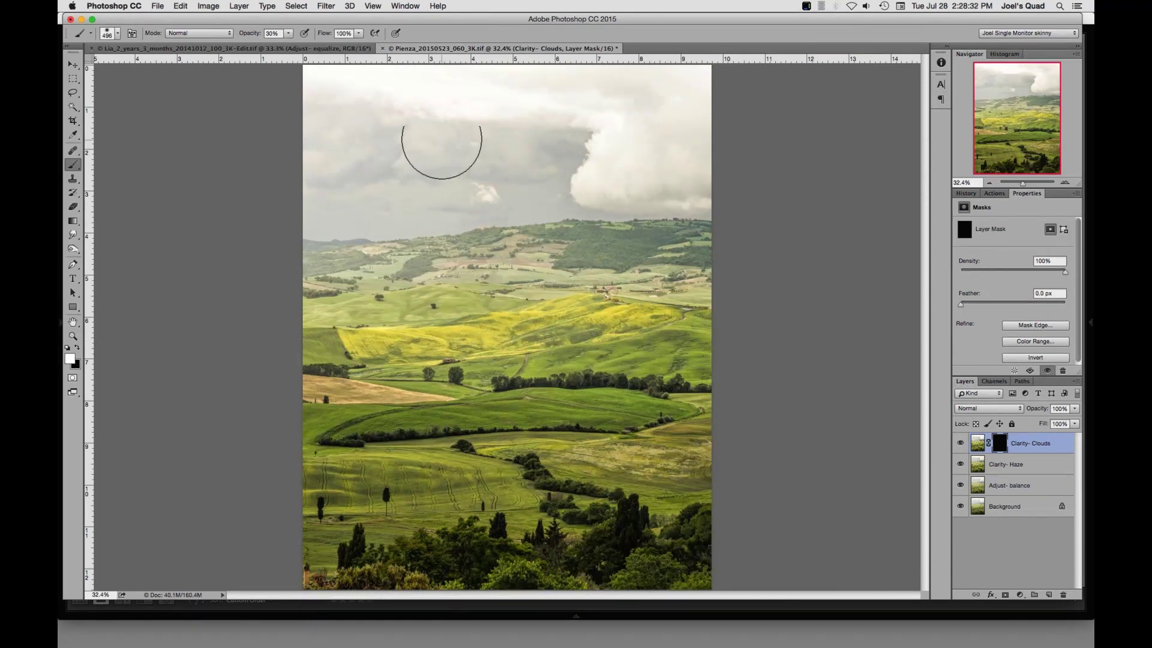
Step: Set the brush opacity to 100% and paint white over the whole cloudy sky on the Clarity- Clouds mask
click(289, 34)
drag(288, 45, 328, 46)
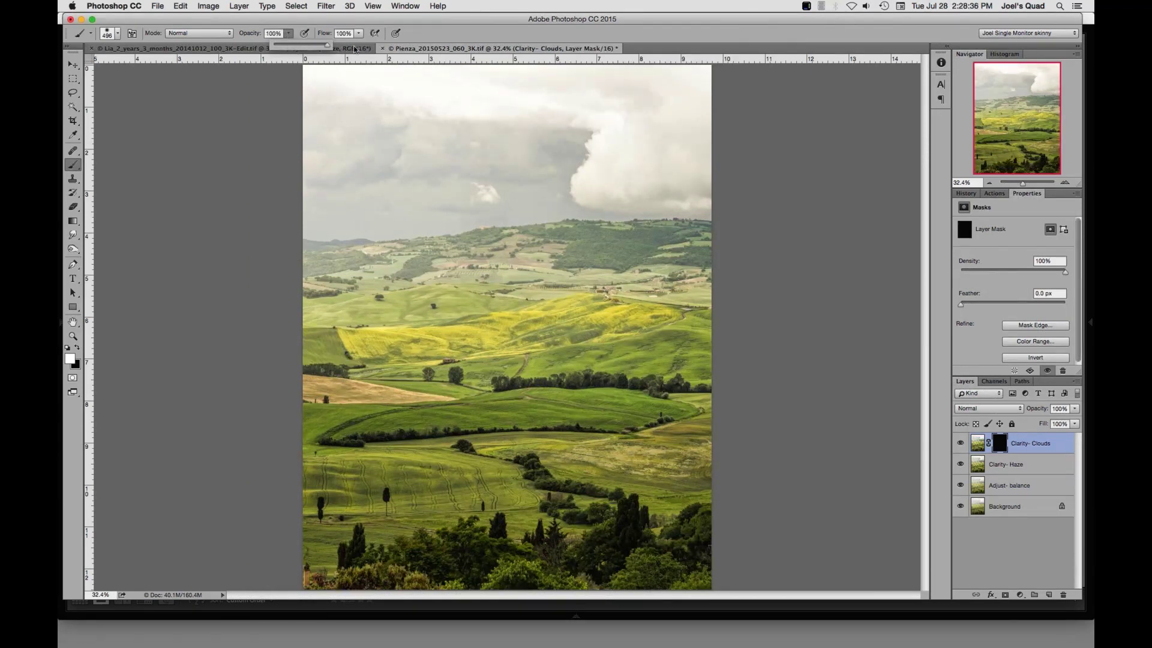
click(472, 118)
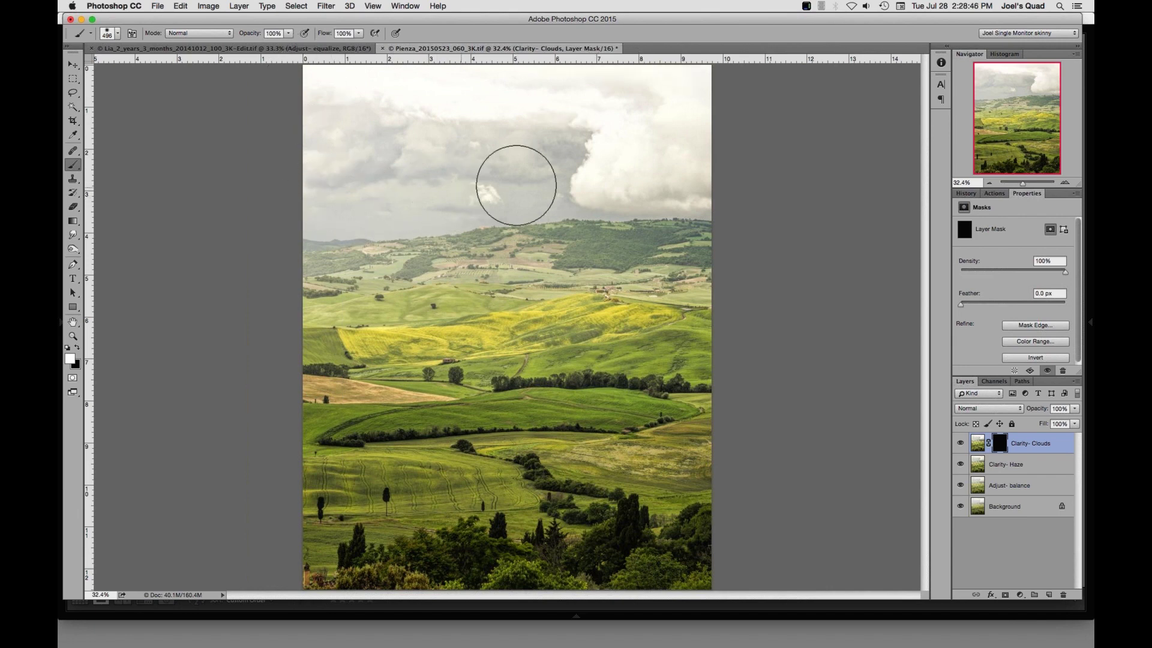
drag(583, 180, 676, 175)
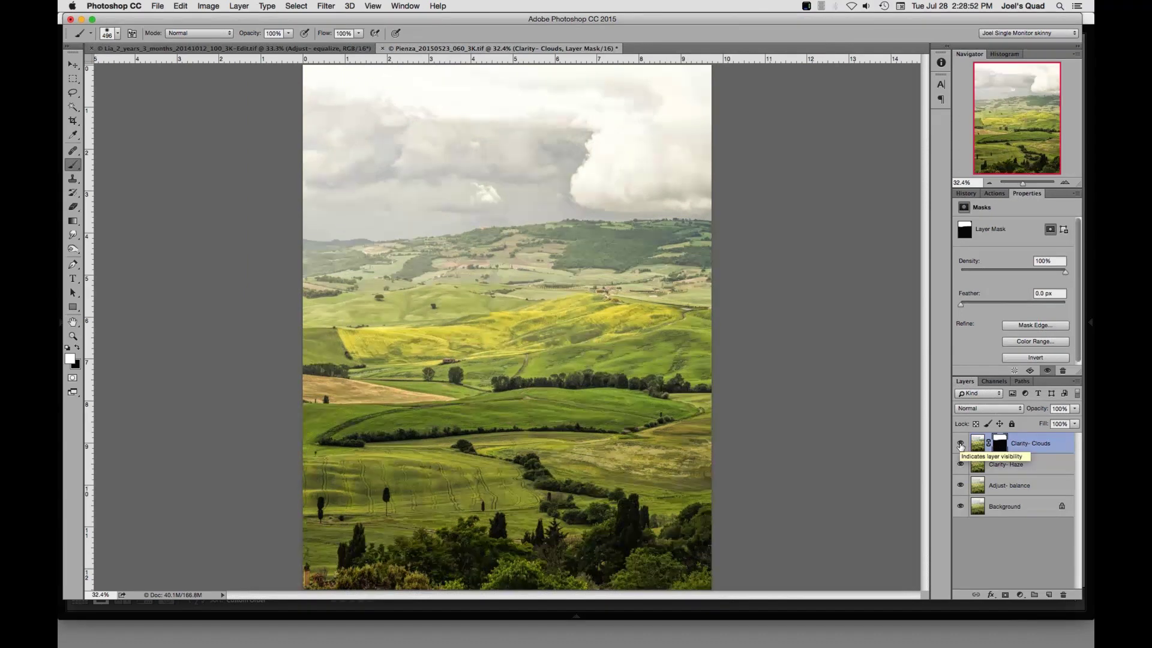
Step: Compare the landscape with and without the clouds layer and all correction layers, and save the document
click(960, 444)
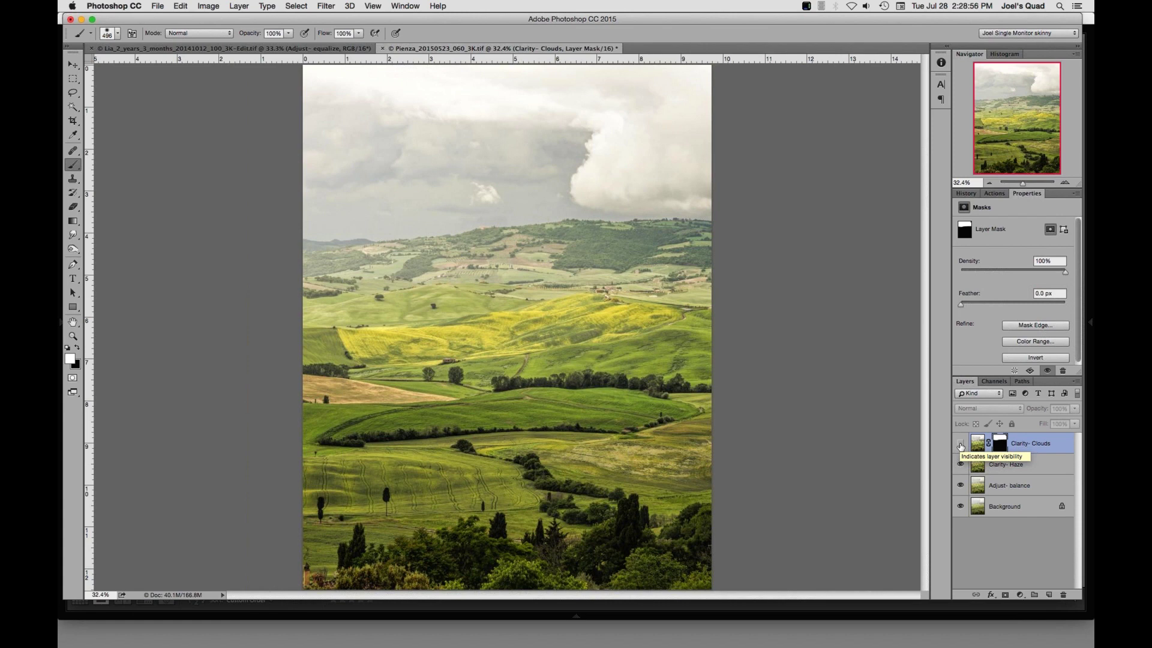
click(960, 444)
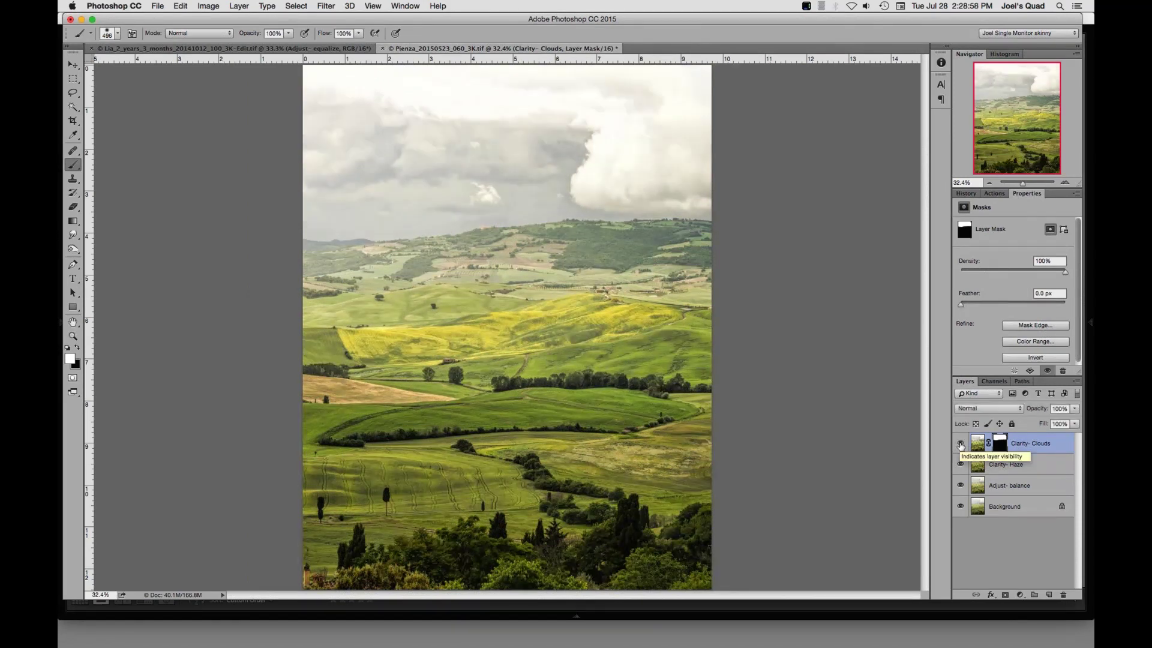
drag(960, 444, 960, 486)
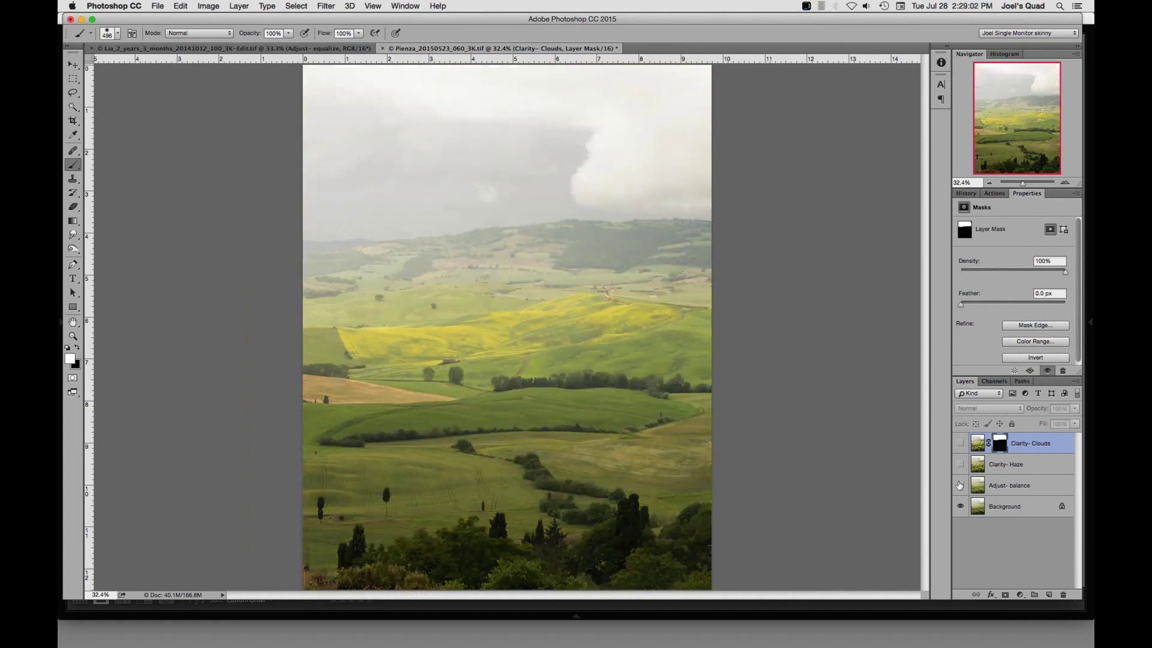
drag(960, 478, 960, 443)
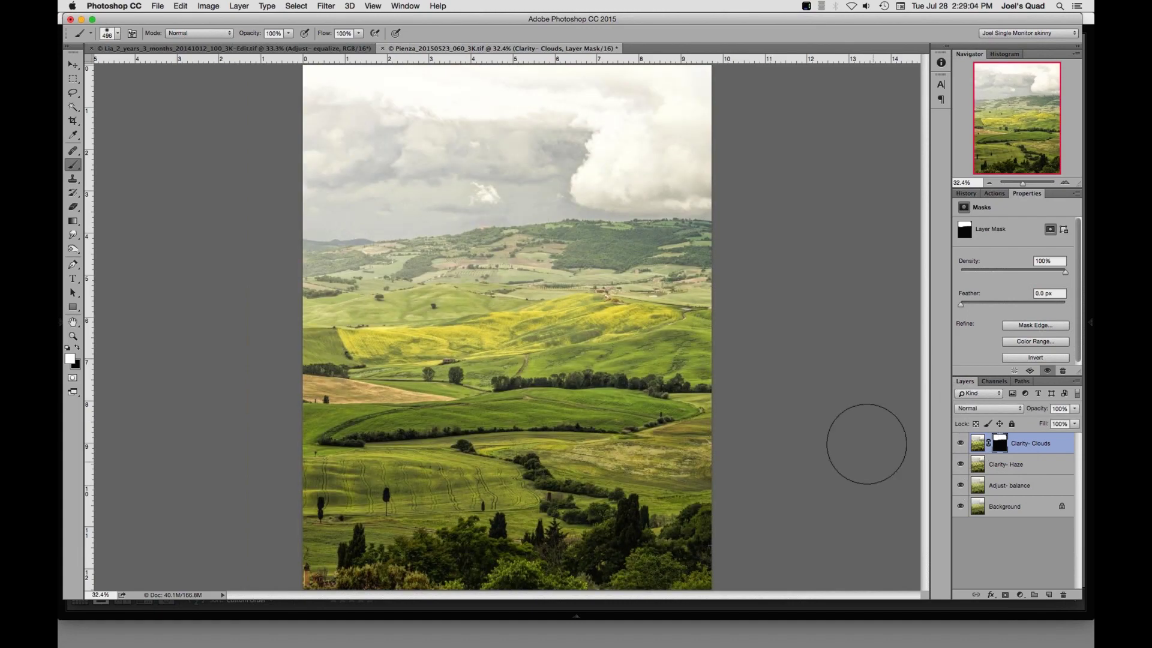
key(super+s)
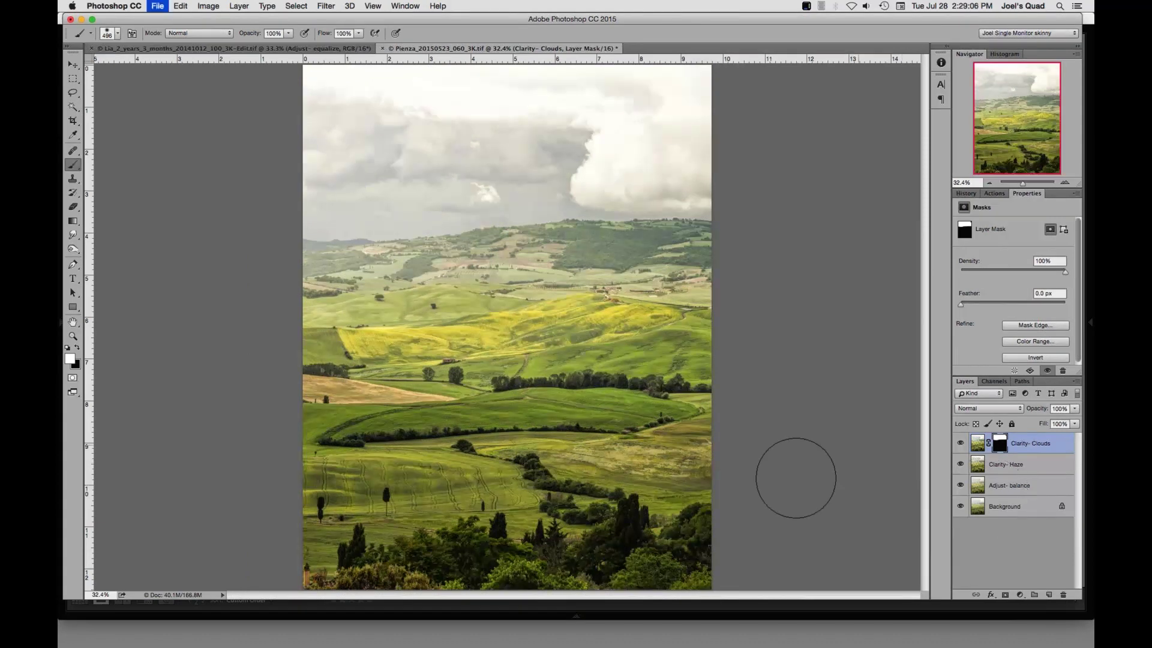
Step: Switch to Lightroom and compare the corrected Pienza landscape side by side with the original, with the surroundings blacked out
click(577, 617)
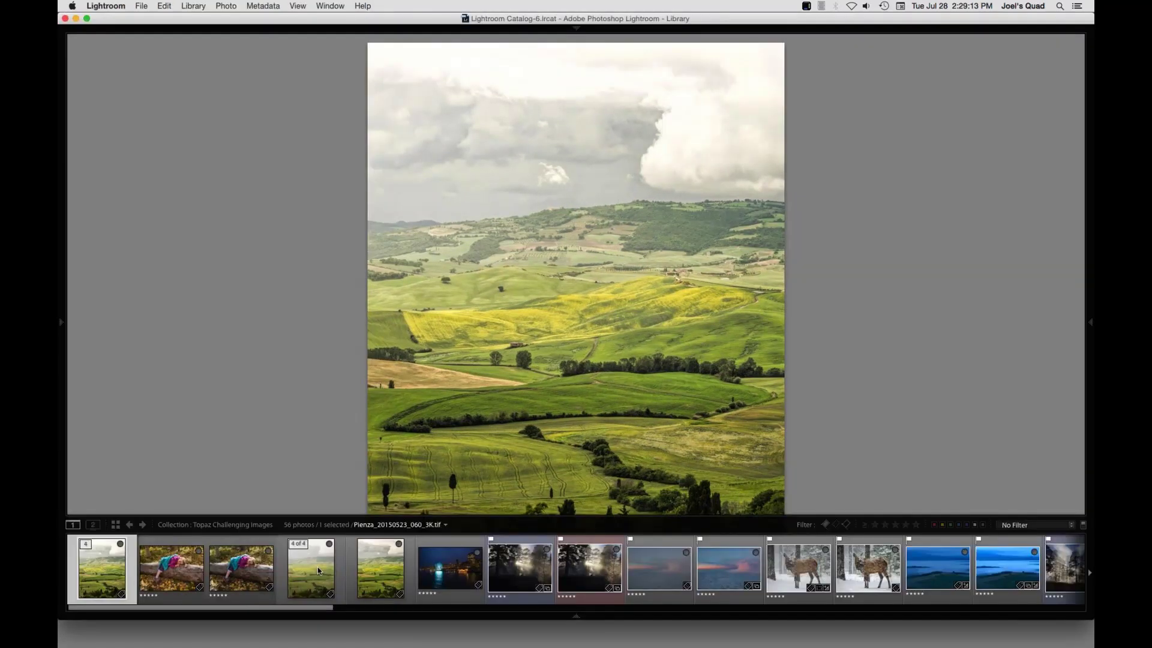
key(c)
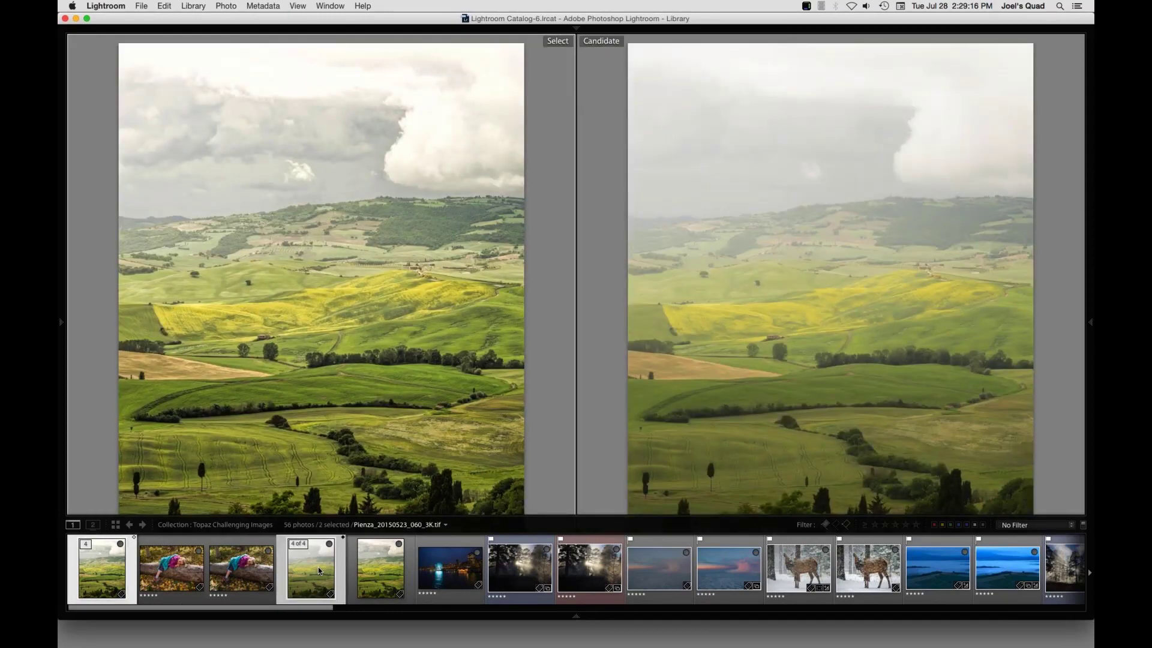
key(l)
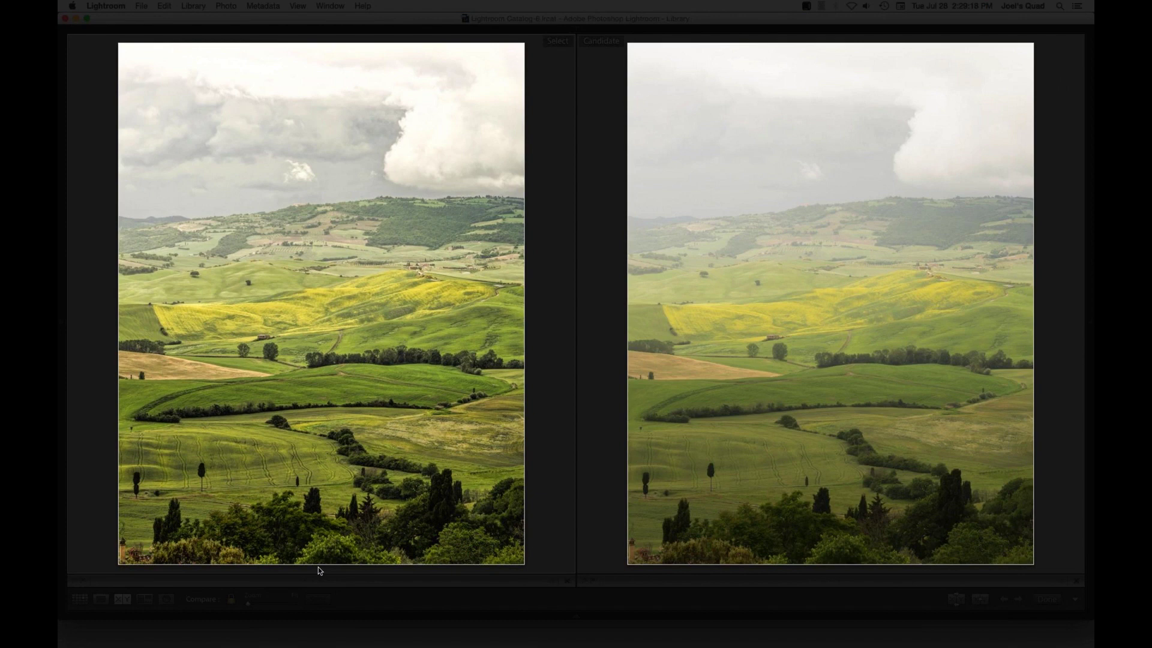
key(l)
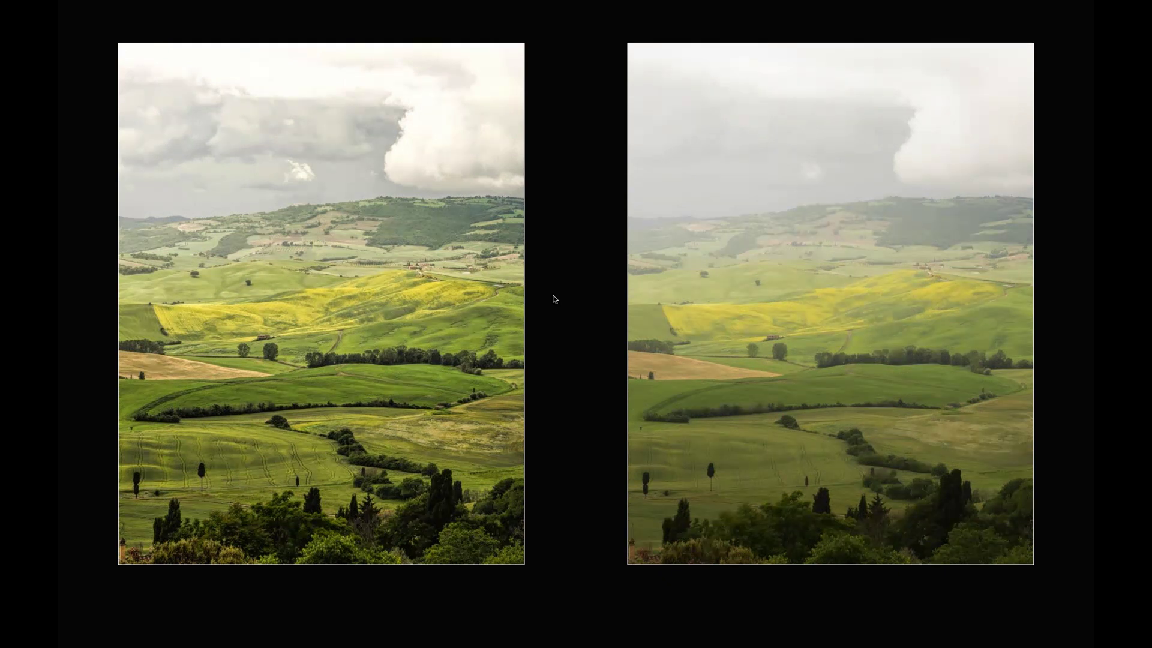
key(l)
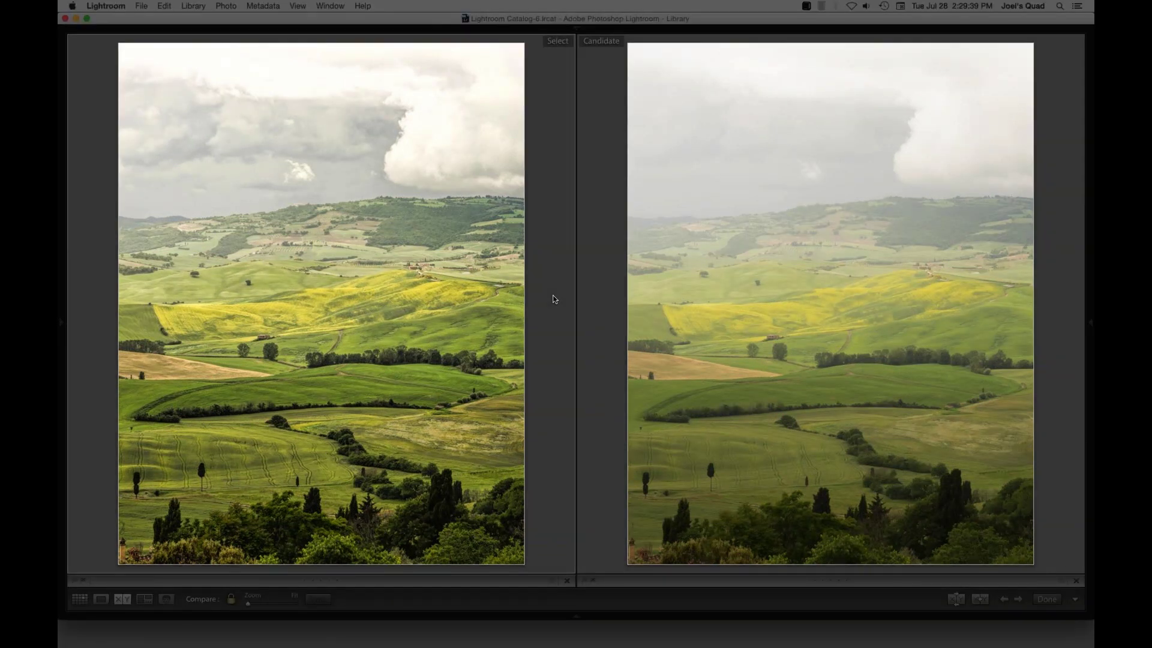
key(l)
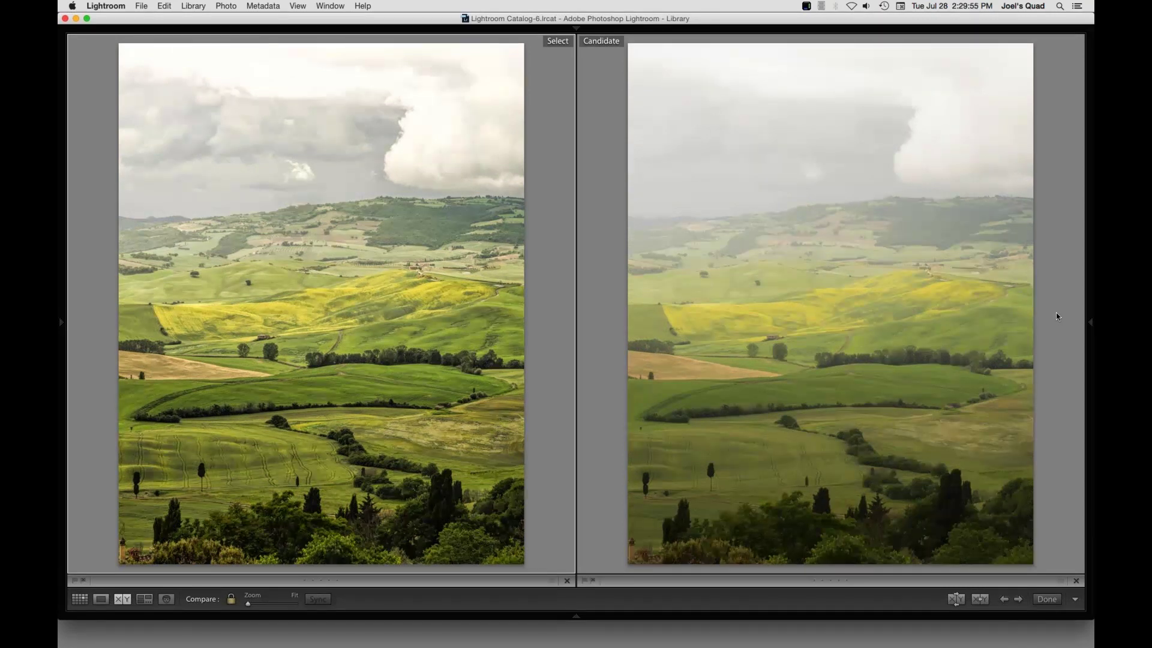
Step: Reveal the filmstrip and select the photo Seattle_night_skyline_20140812_017_3K.psd
mouse_move(499, 622)
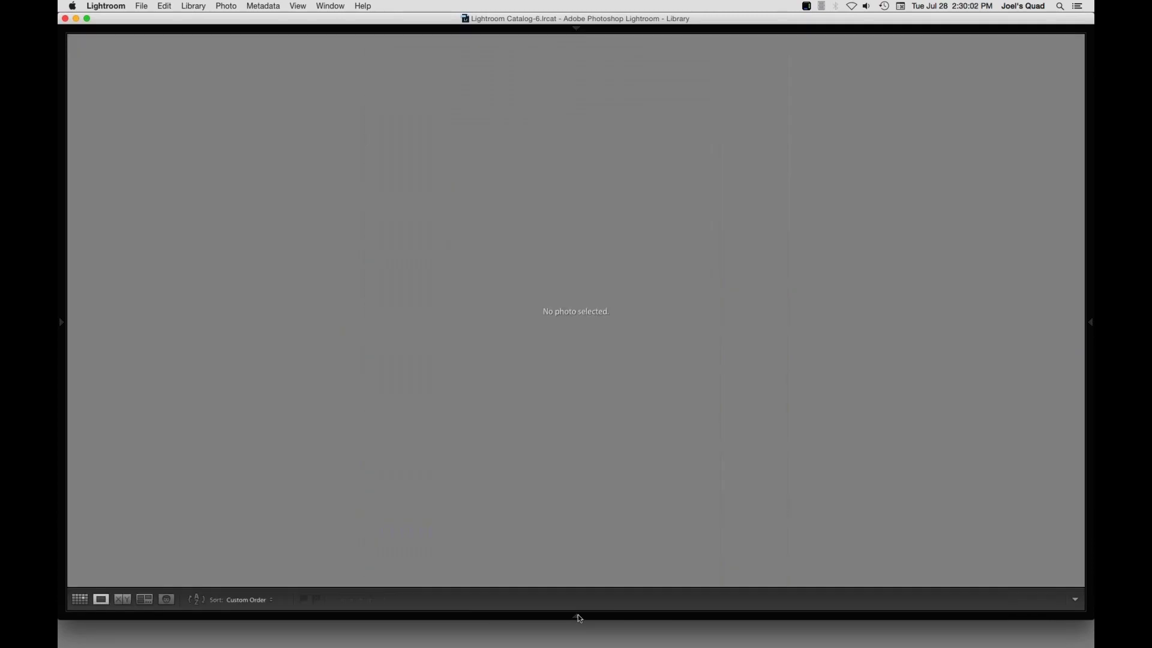
mouse_move(579, 618)
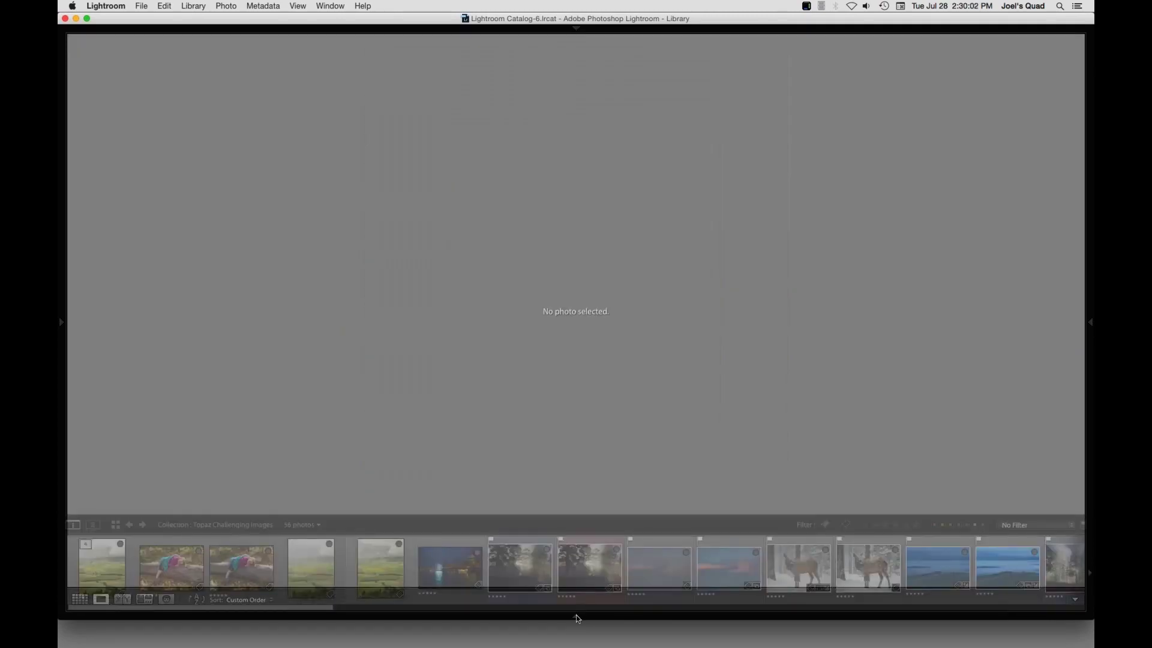
click(461, 572)
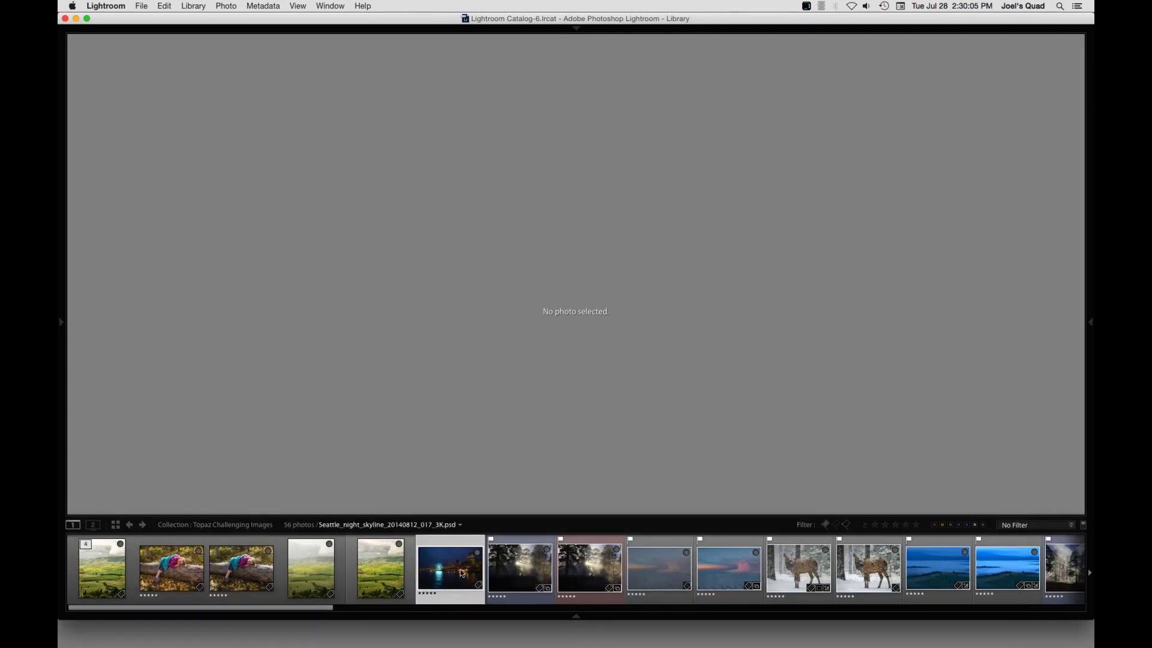
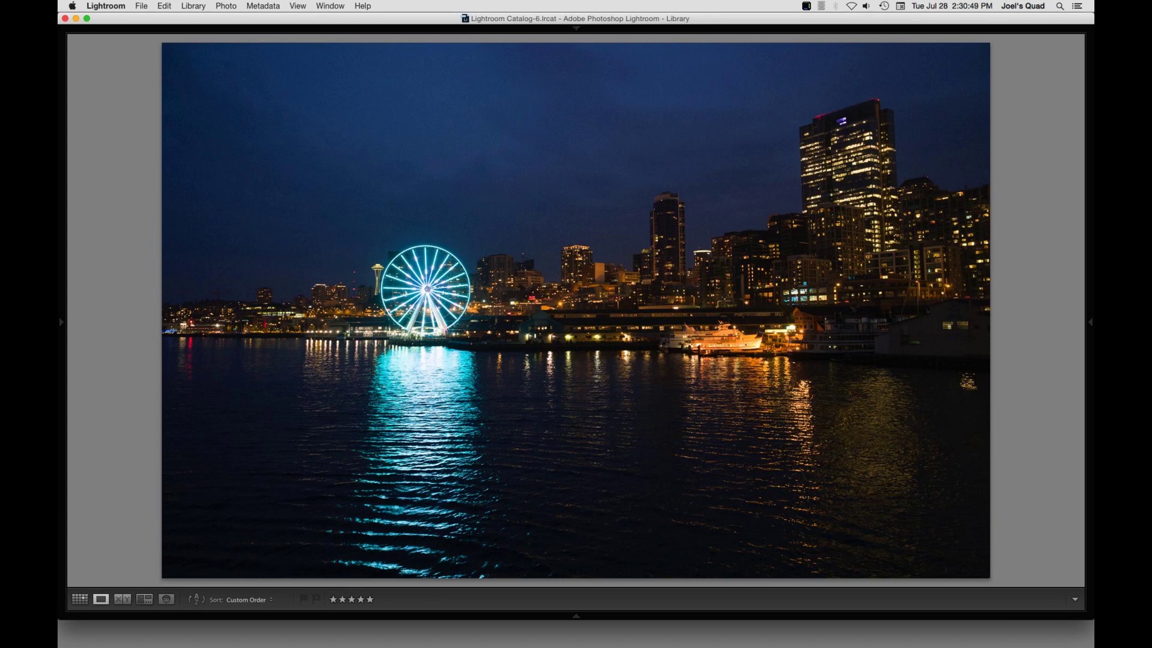
Step: Examine the Seattle night skyline photo up close and open it for editing in Photoshop
click(1051, 429)
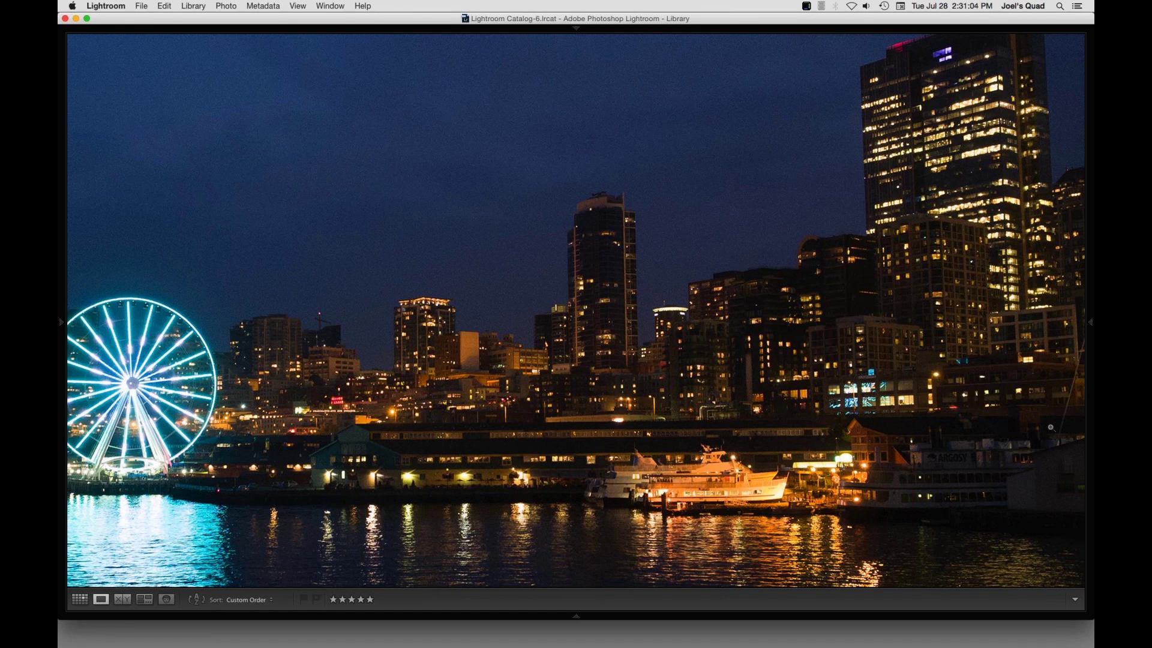
key(Right)
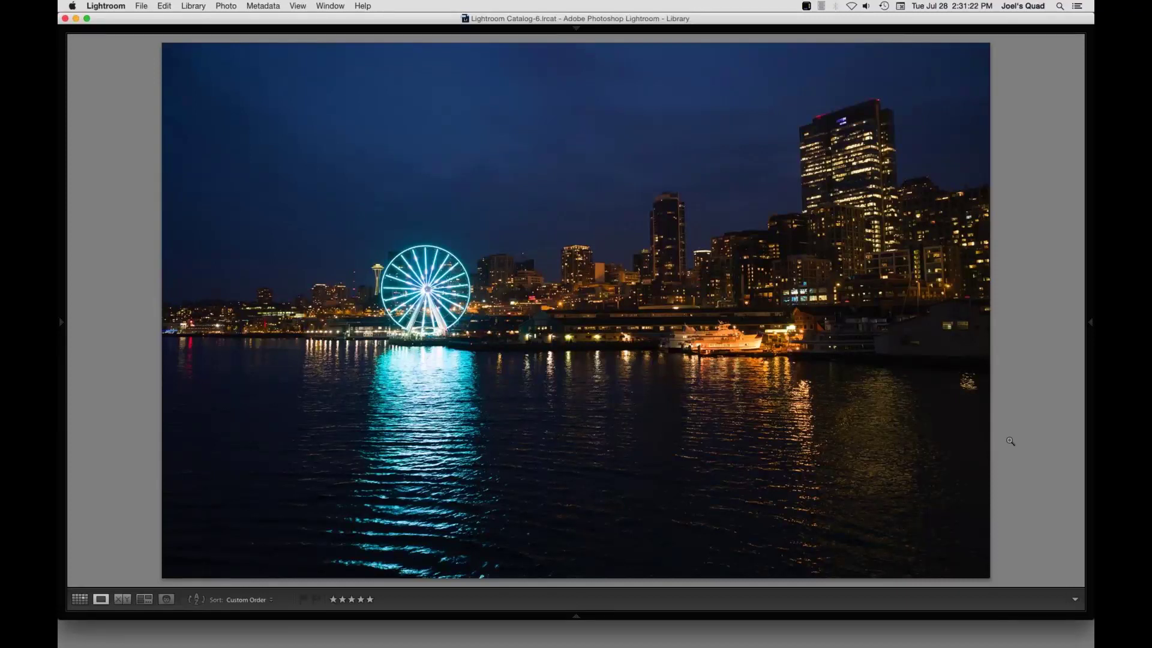
click(577, 616)
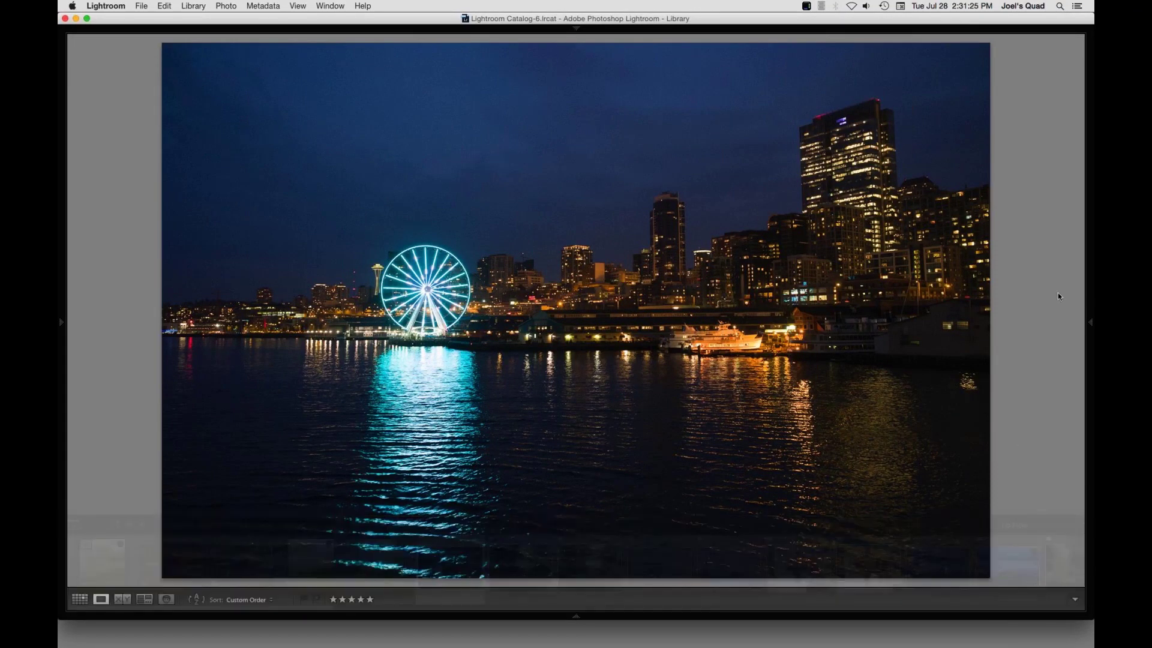
right_click(413, 131)
mouse_move(510, 207)
click(590, 207)
click(650, 360)
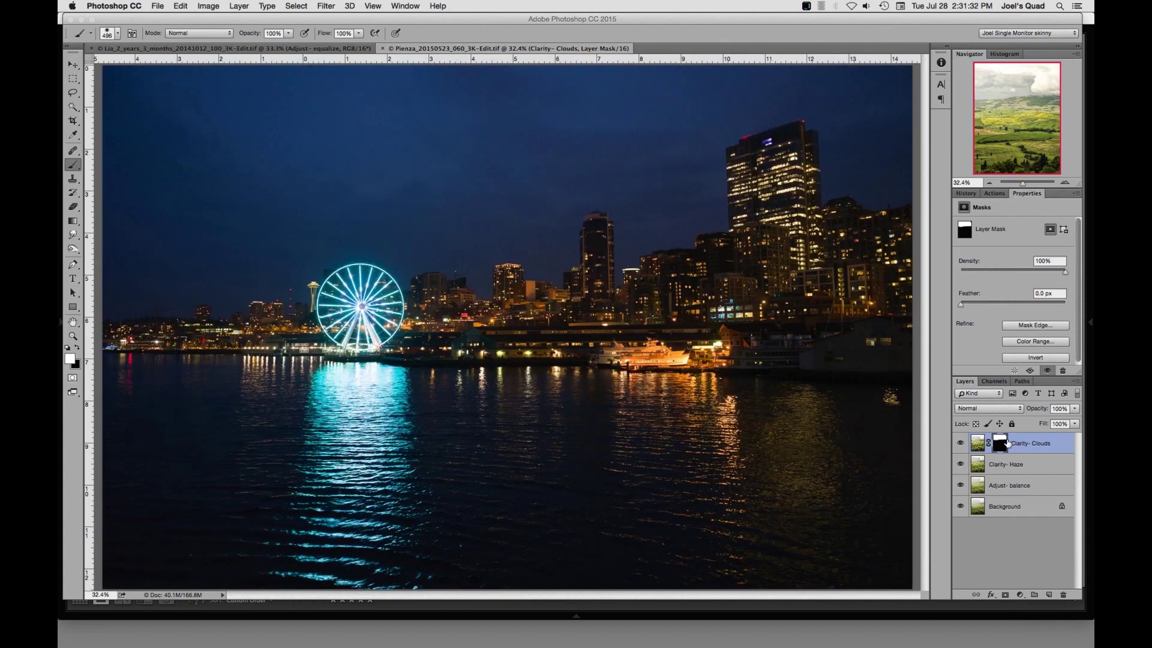
Step: Duplicate the background layer of the Seattle skyline and name the copy DeNoise
double_click(1007, 441)
text(DeNoise)
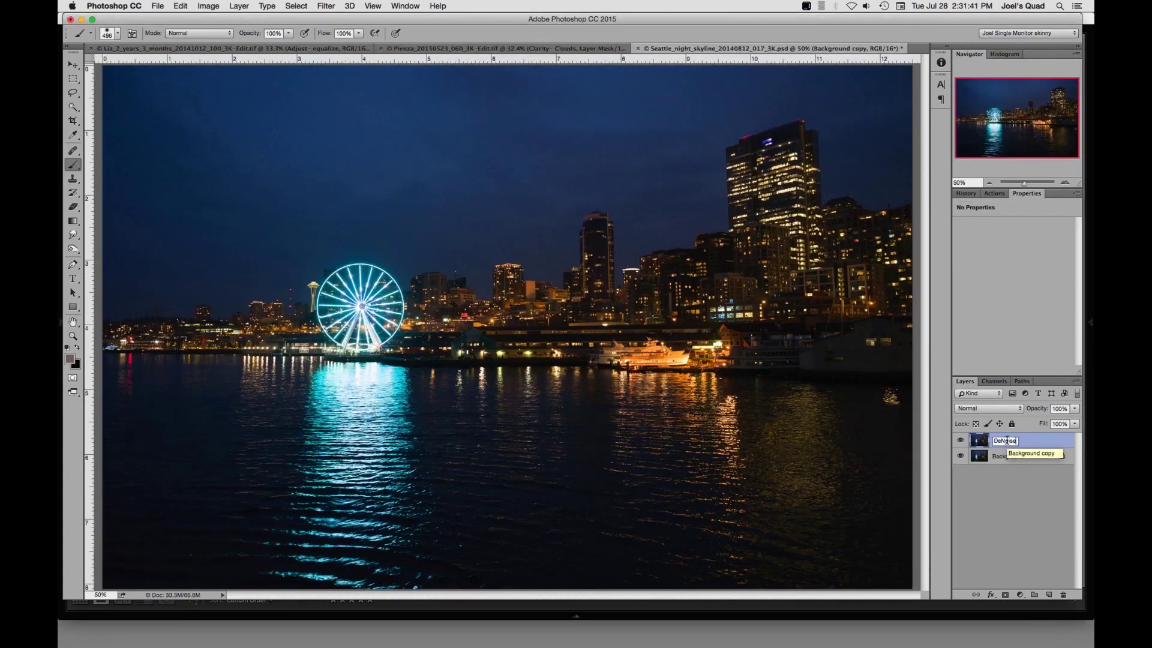
key(Return)
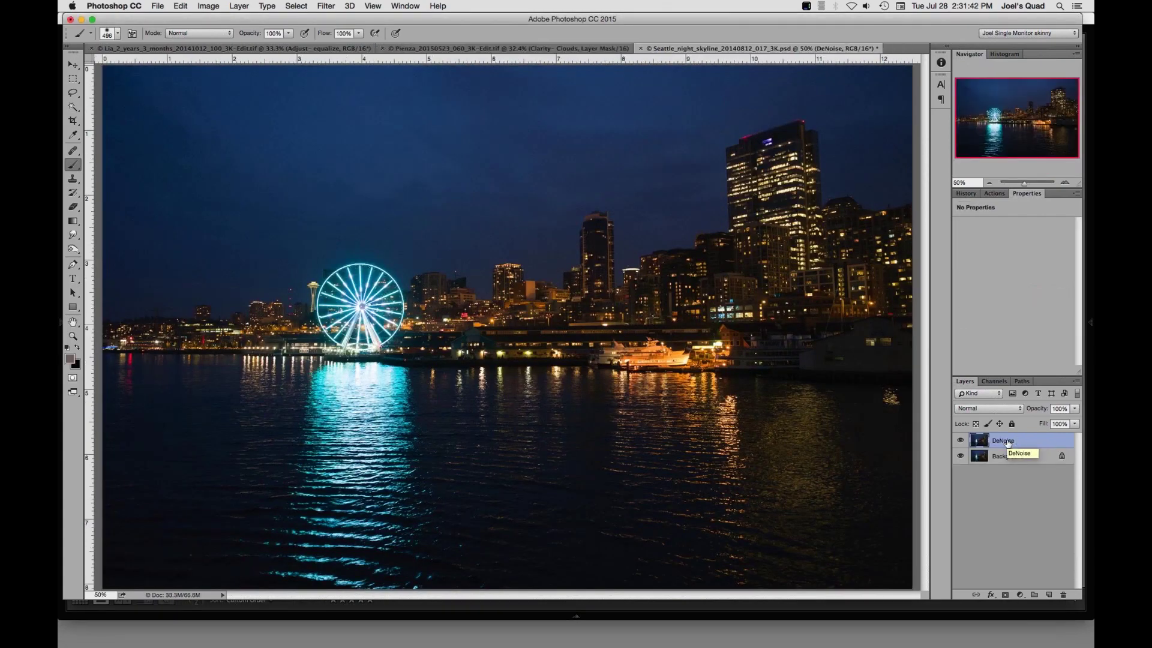
click(1007, 443)
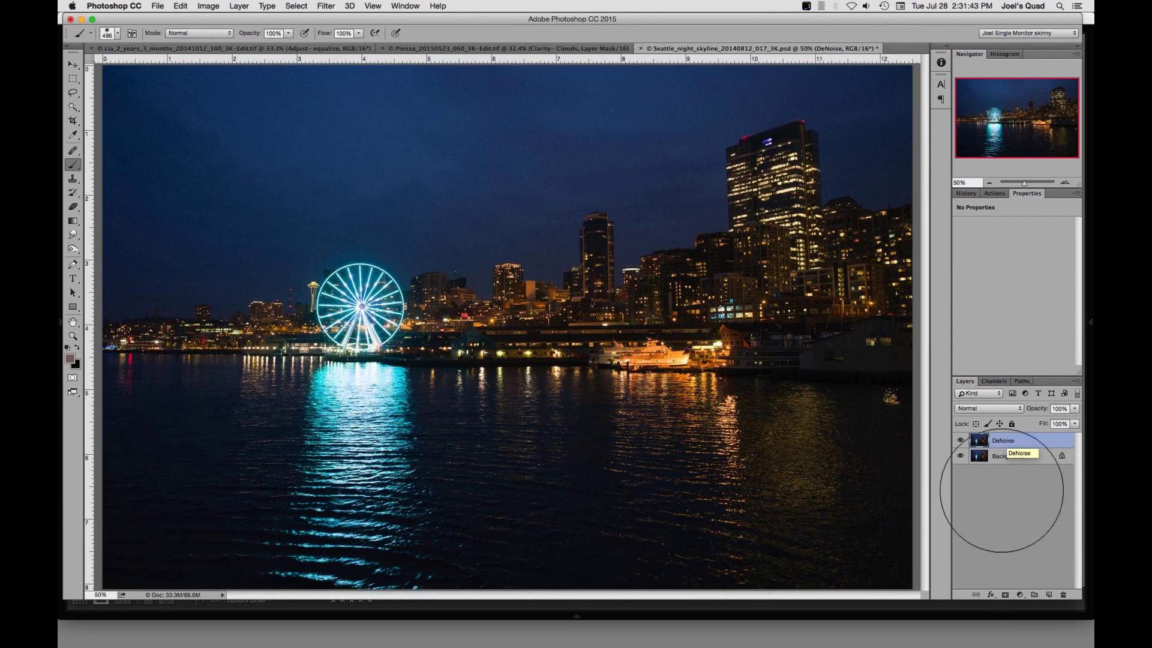
Step: Run the Topaz DeNoise 5 filter on the DeNoise layer and choose the RAW - strong preset
click(326, 6)
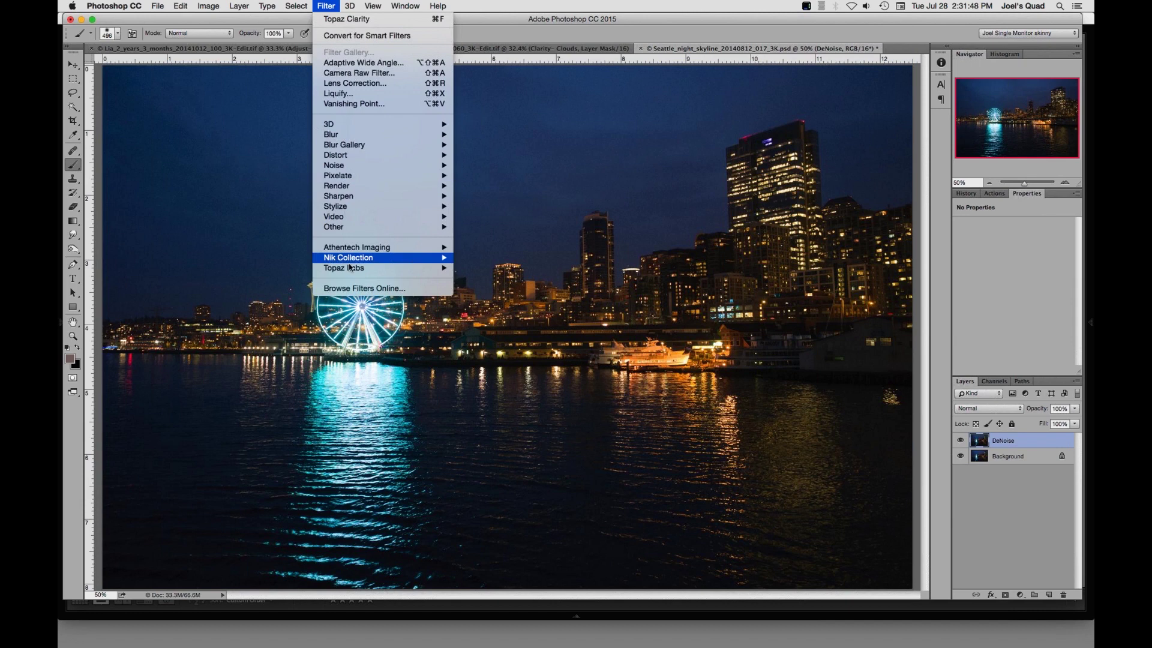
mouse_move(351, 268)
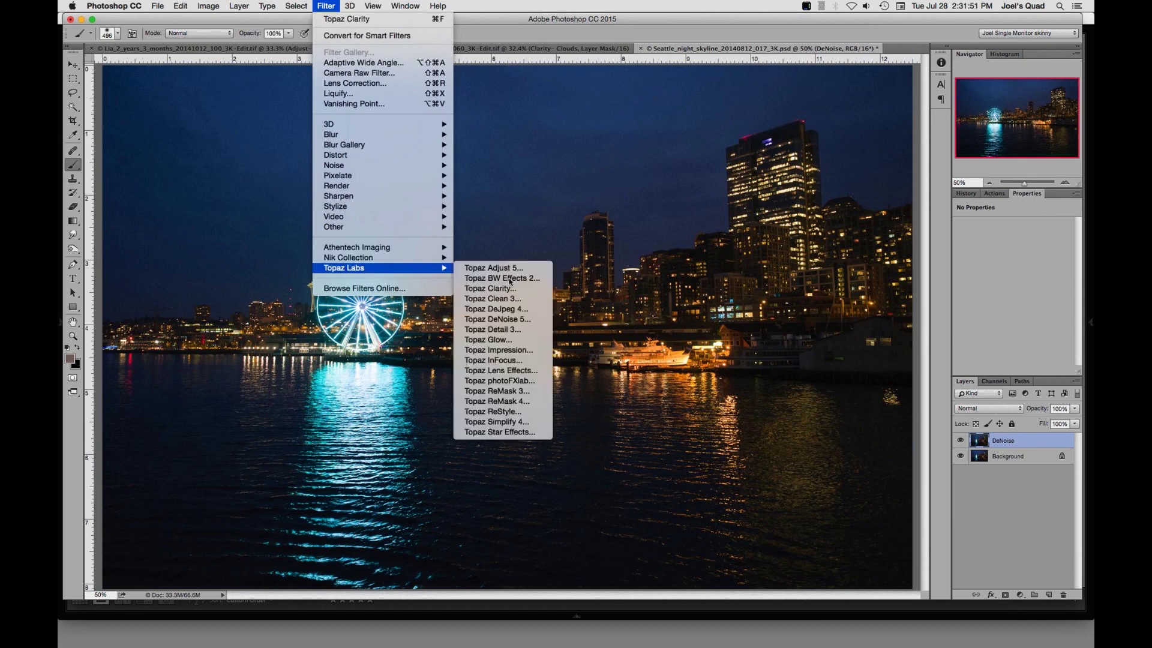
click(511, 319)
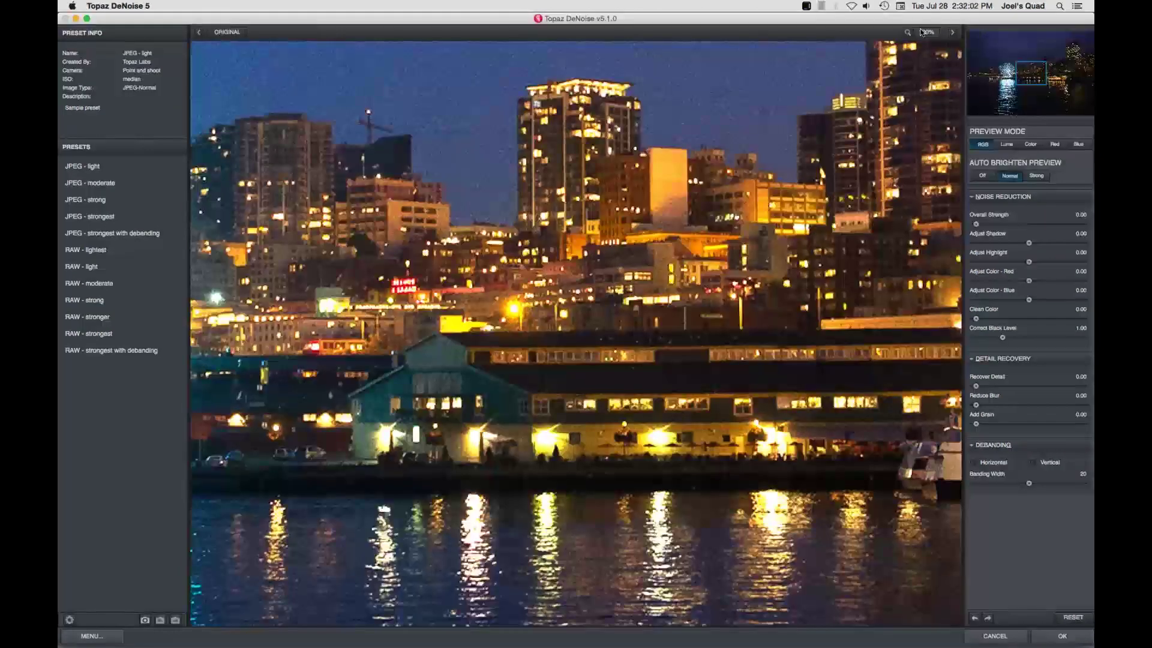
click(927, 32)
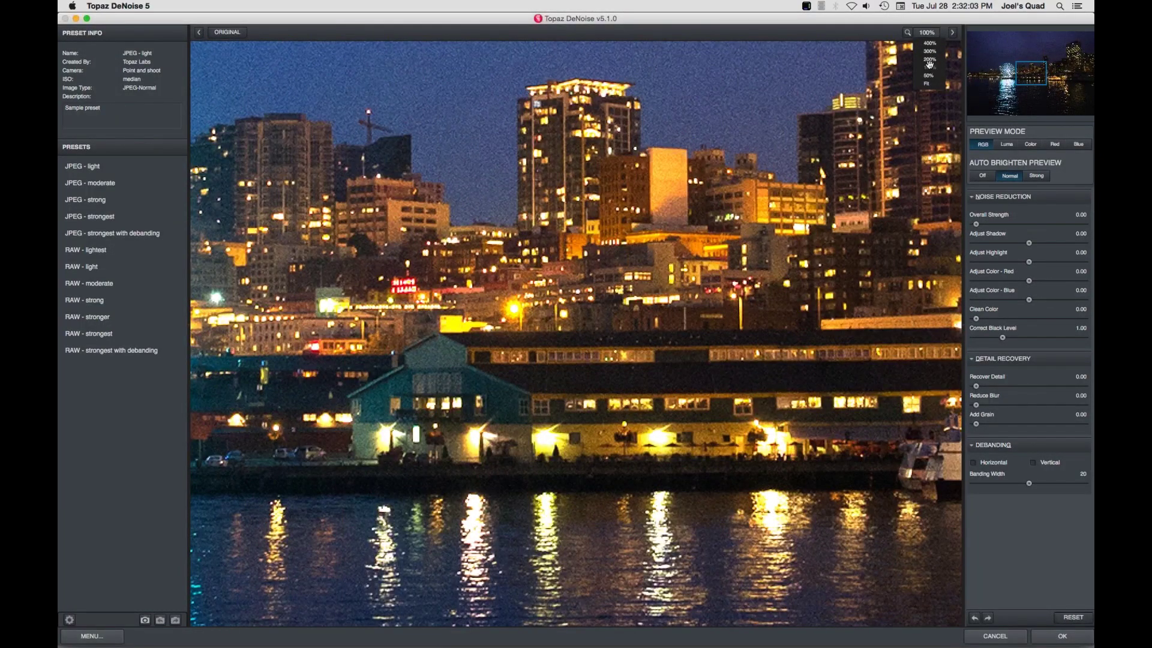
click(930, 64)
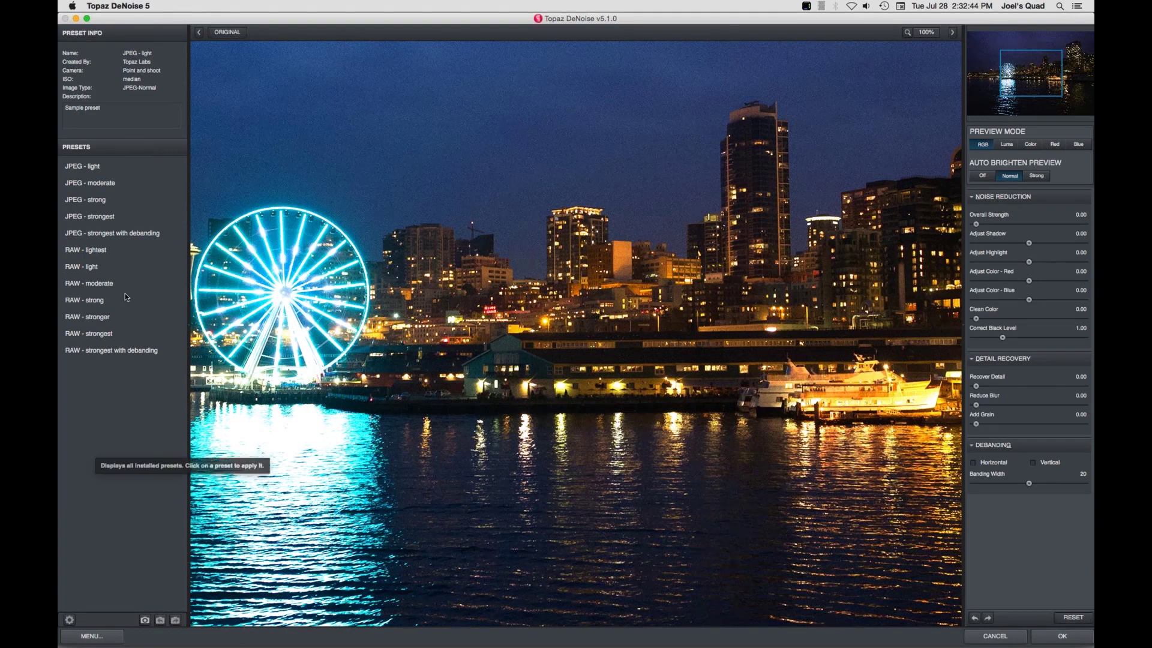
click(90, 285)
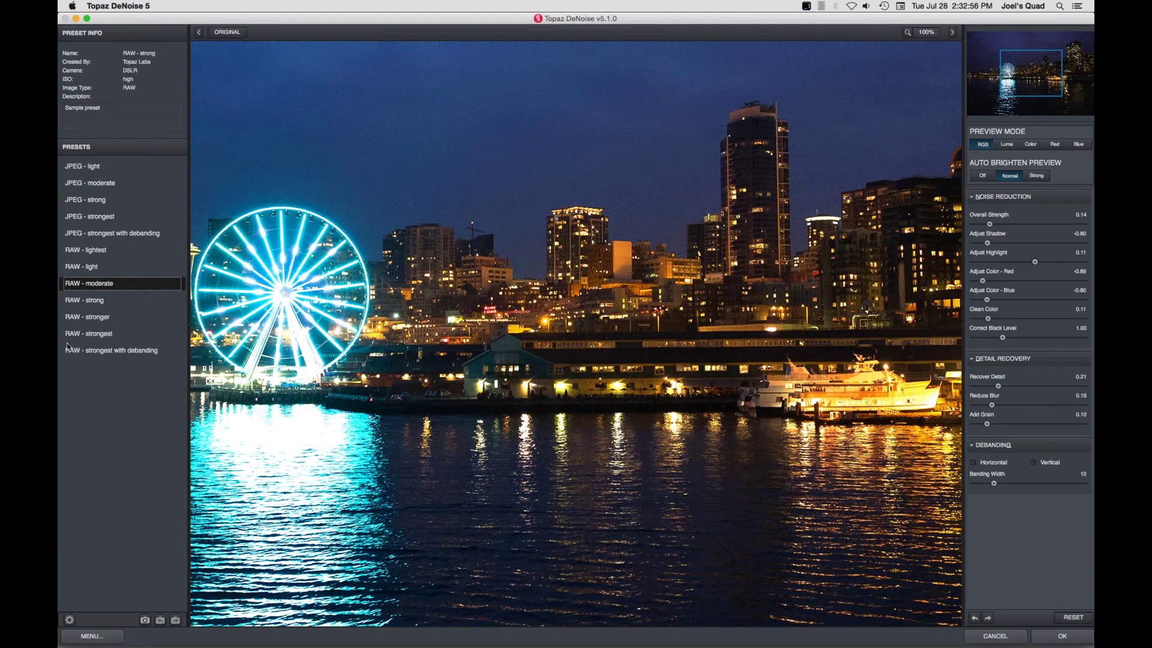
click(97, 299)
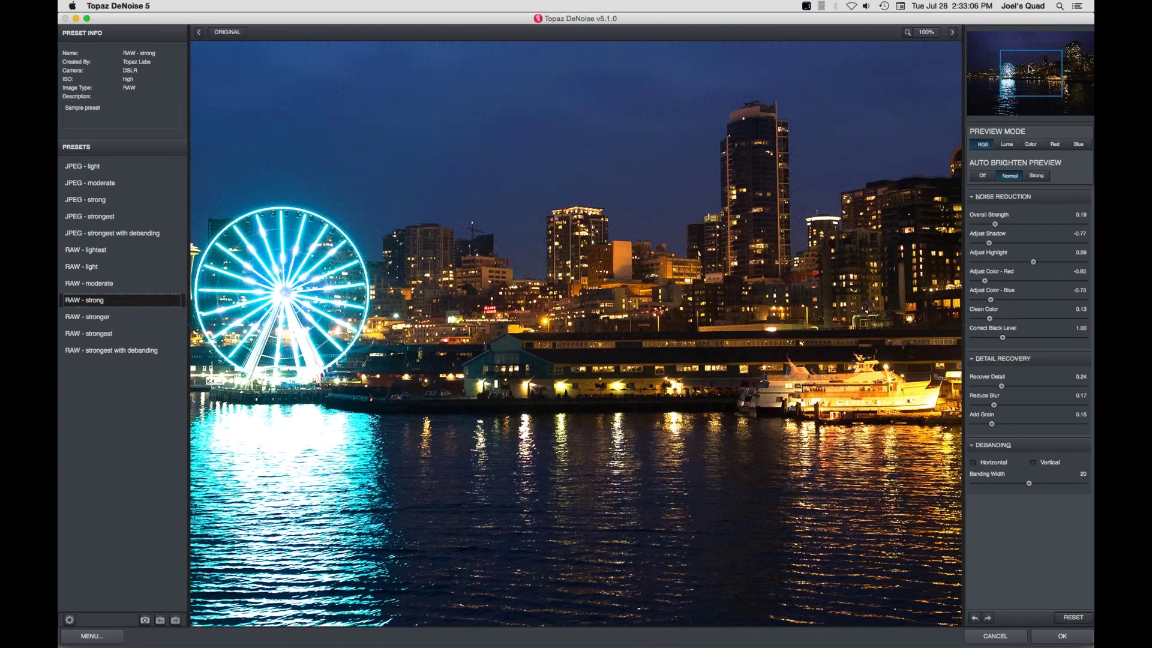
Step: Check the noise reduction around the Ferris wheel and the downtown buildings, and apply it to the layer
drag(1029, 68, 1003, 68)
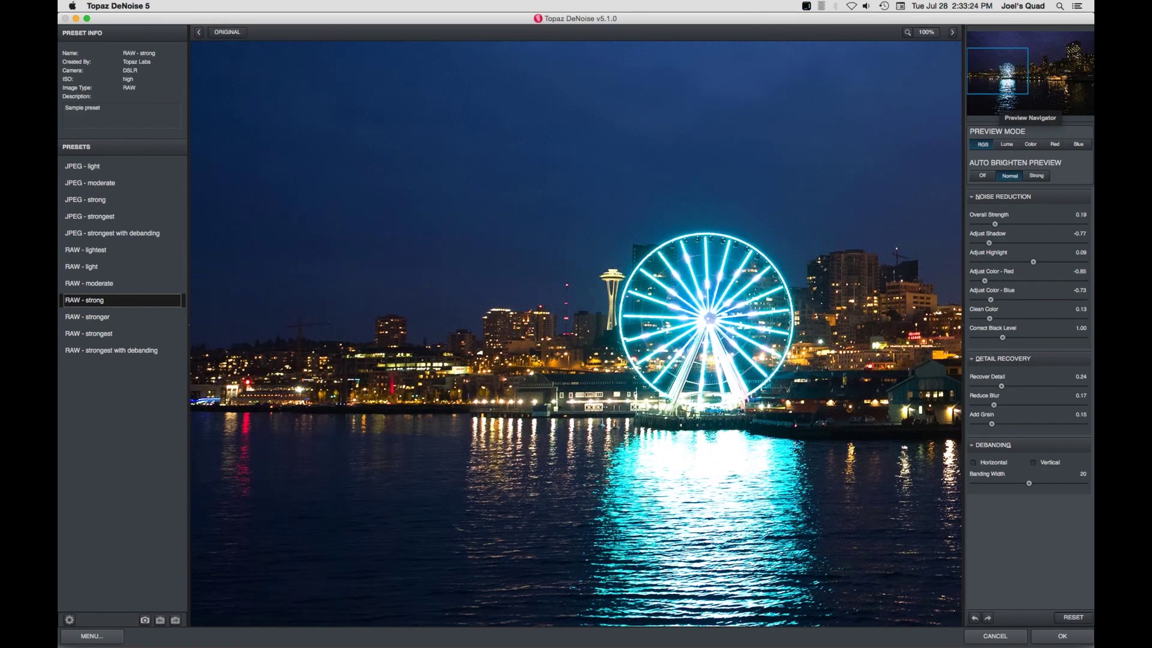
drag(1046, 75, 1047, 75)
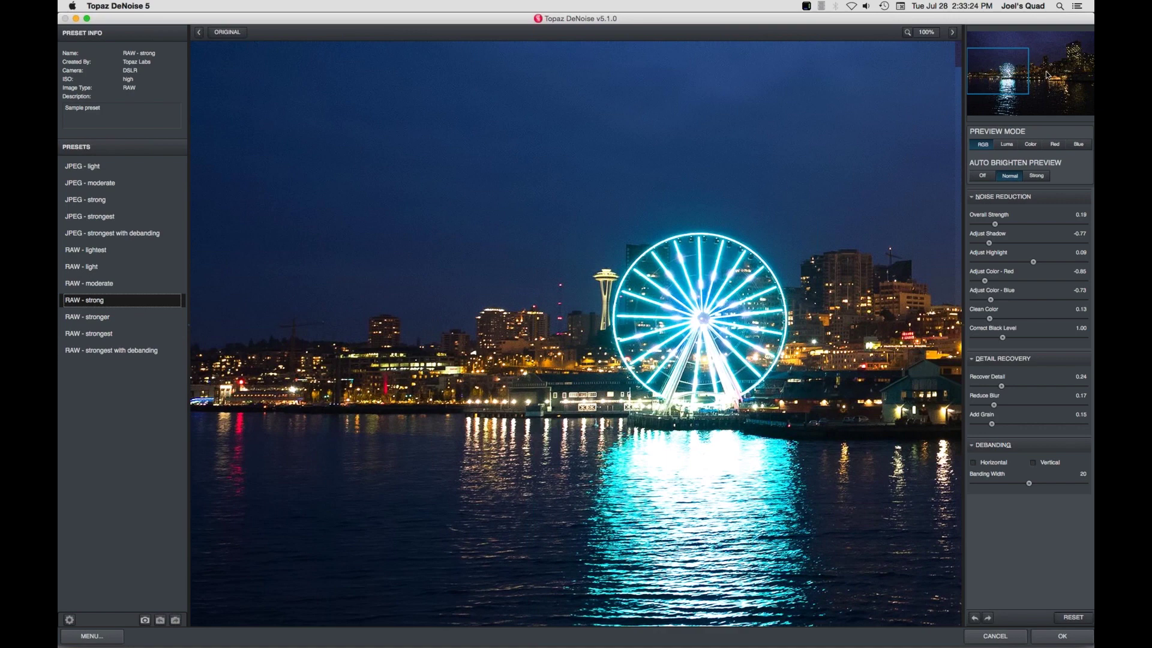
click(1047, 75)
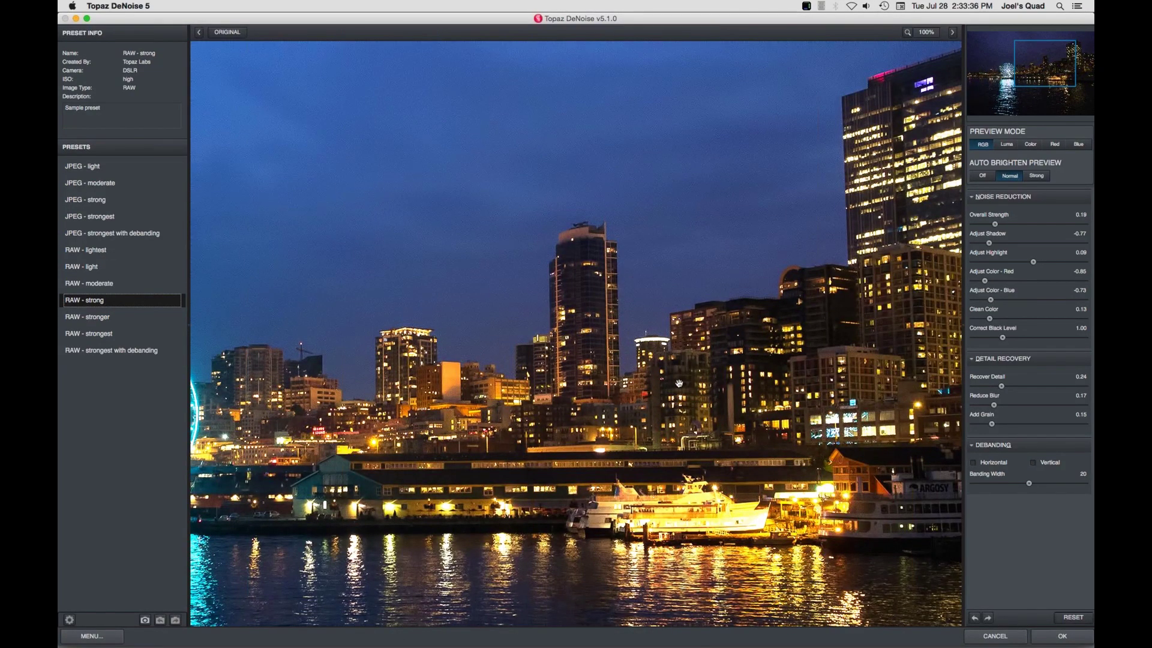
click(723, 382)
click(723, 382)
mouse_move(1060, 646)
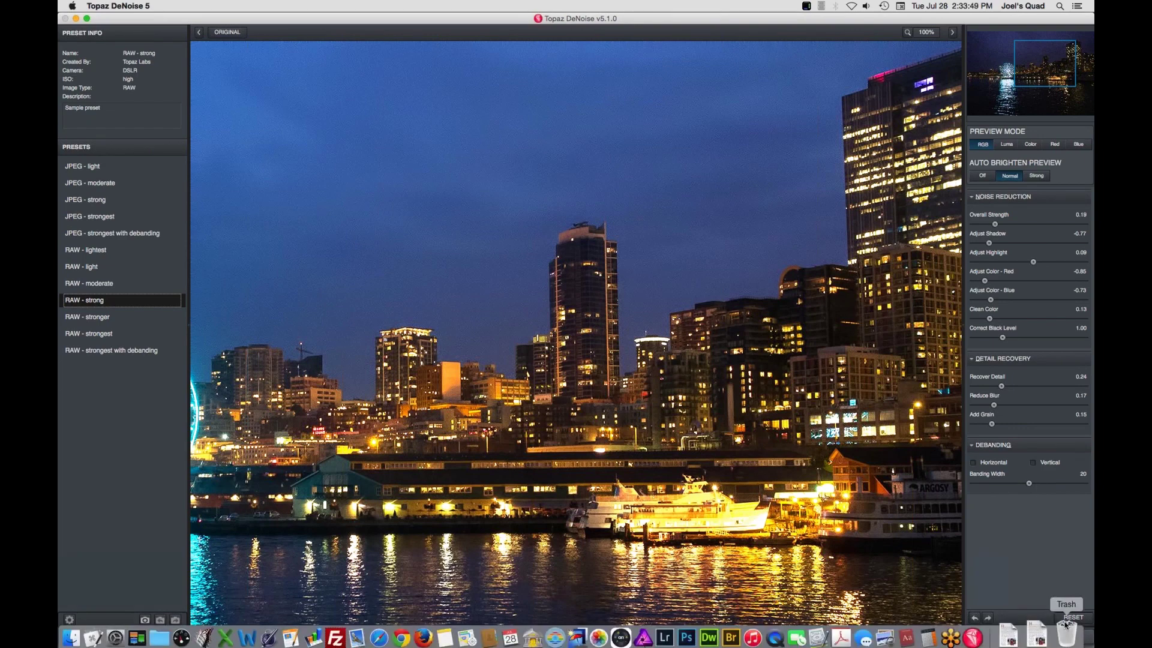
click(1064, 641)
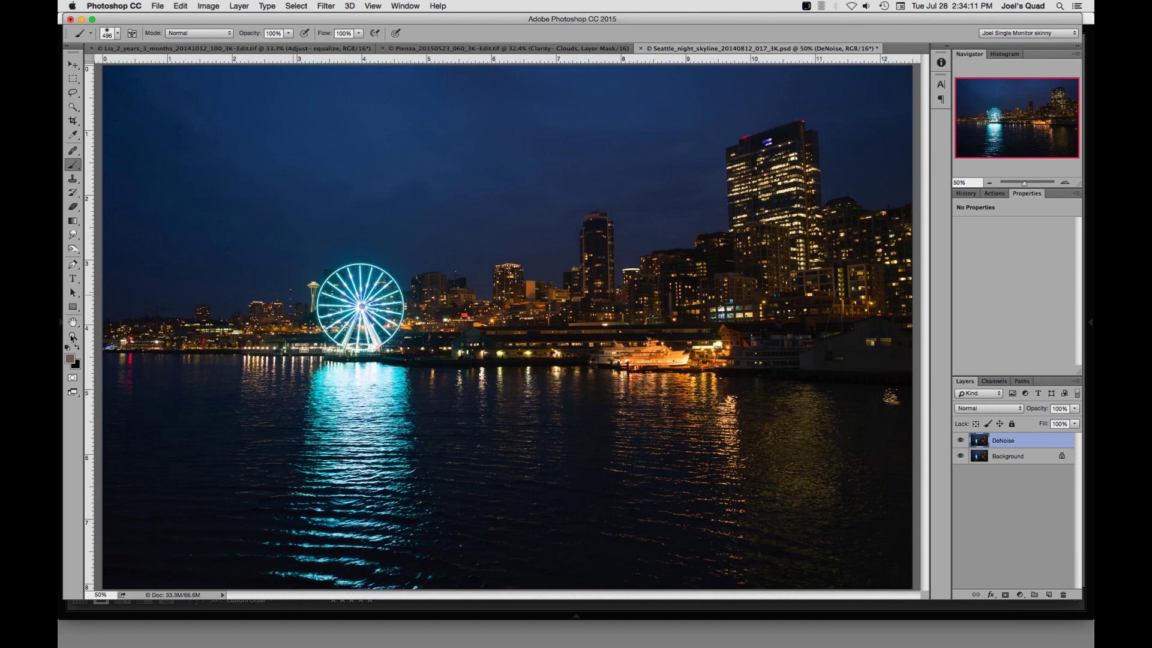
Step: Compare the skyline at 100% magnification with and without the DeNoise layer
double_click(73, 337)
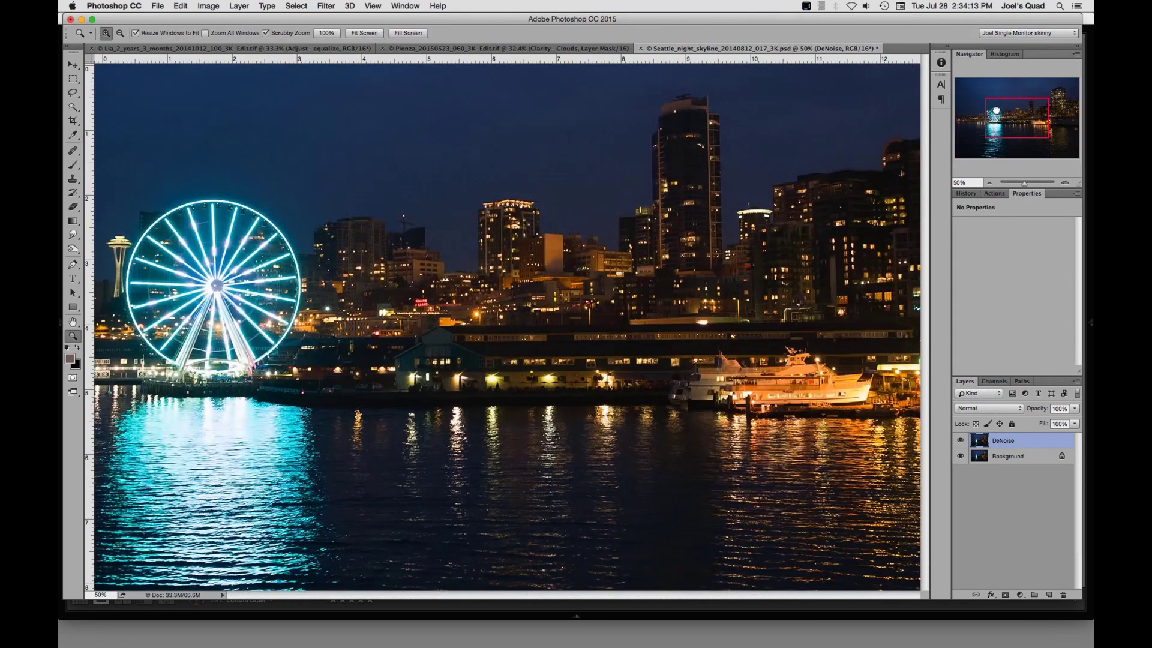
click(961, 441)
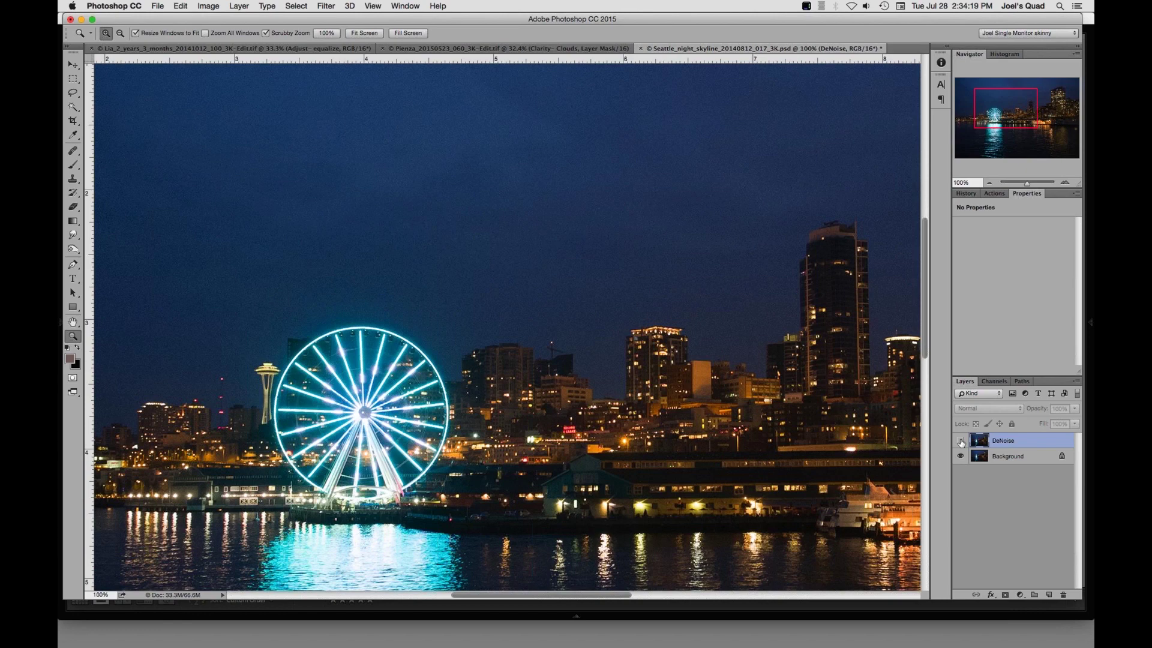
click(960, 441)
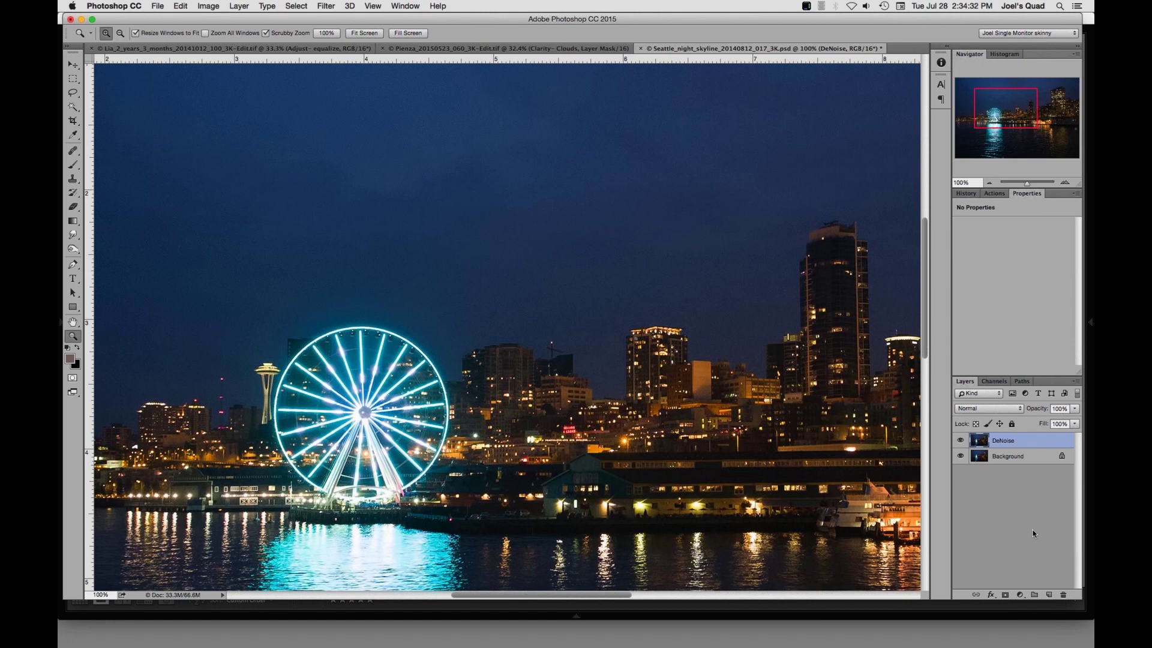
Step: Duplicate the DeNoise layer and name the copy Adjust- equalize
drag(1010, 444, 1049, 595)
double_click(1007, 442)
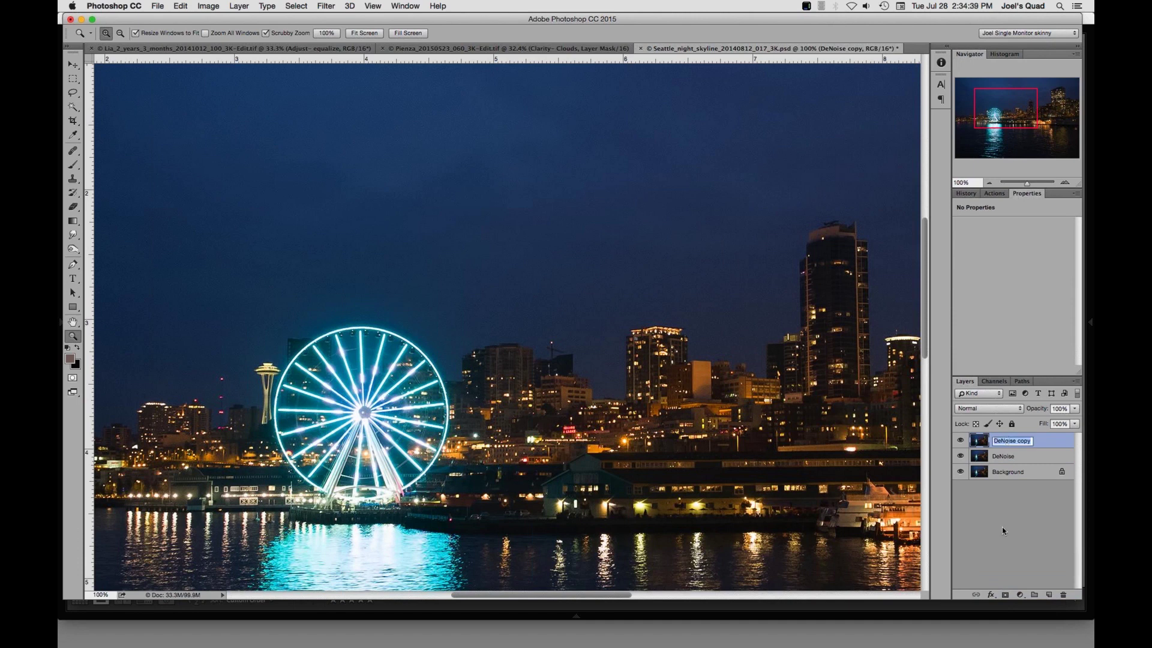
text(Adjust-)
text(equalize)
key(Return)
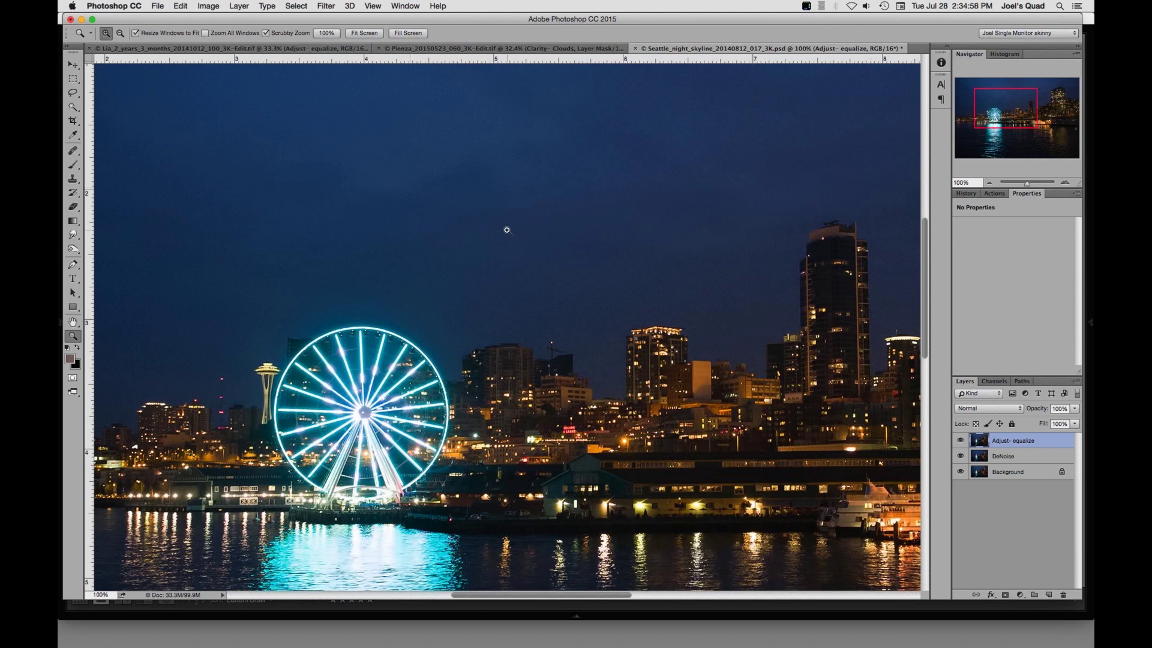
Step: Open the Adjust- equalize layer in Topaz Adjust 5, expand the Adaptive Exposure settings and reset all adjustments
click(324, 6)
mouse_move(357, 269)
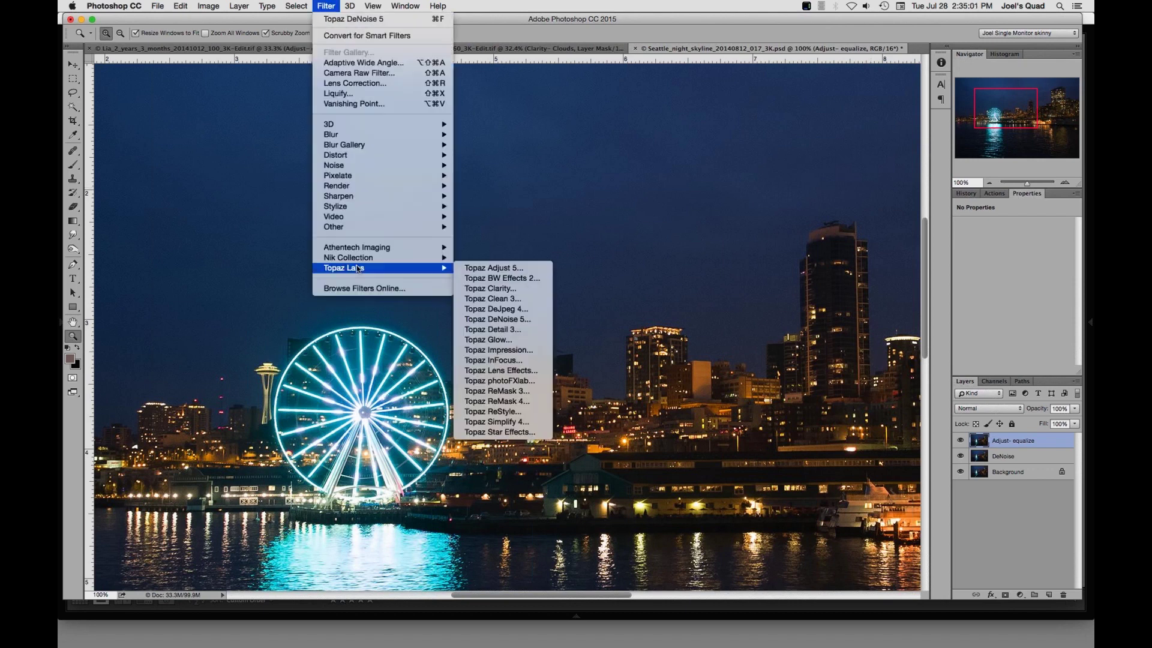
click(499, 268)
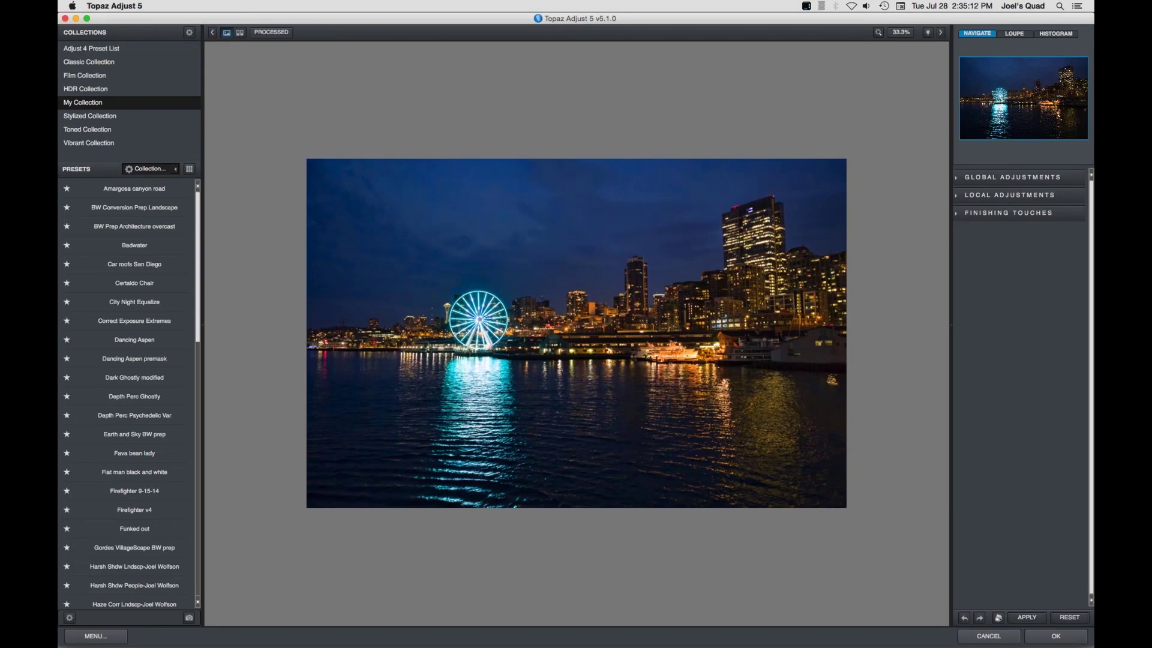
click(965, 179)
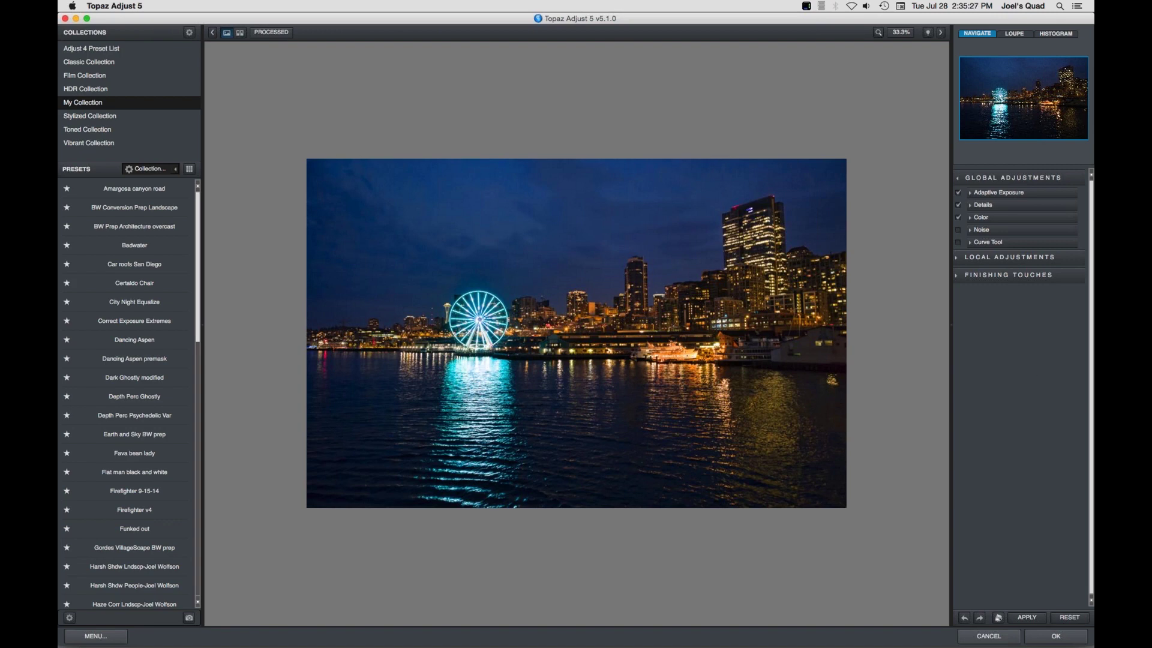
click(970, 193)
click(1065, 619)
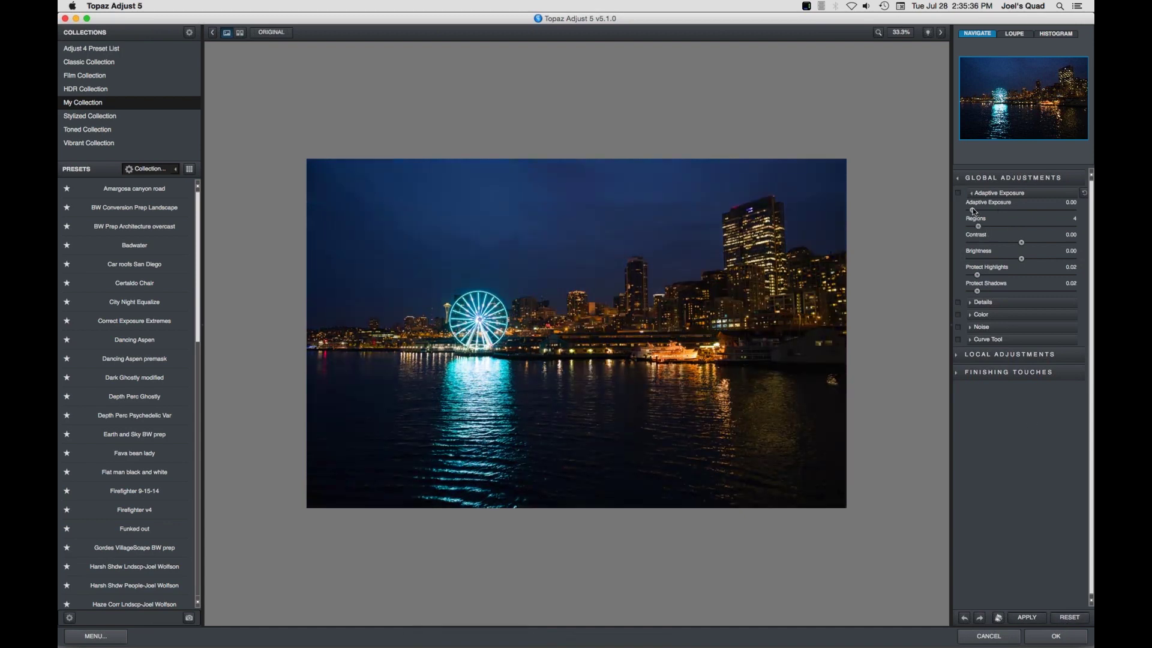
Step: Set Adaptive Exposure to 0.45 and Regions to 32, judging the effect at 100% magnification
drag(972, 209, 1017, 214)
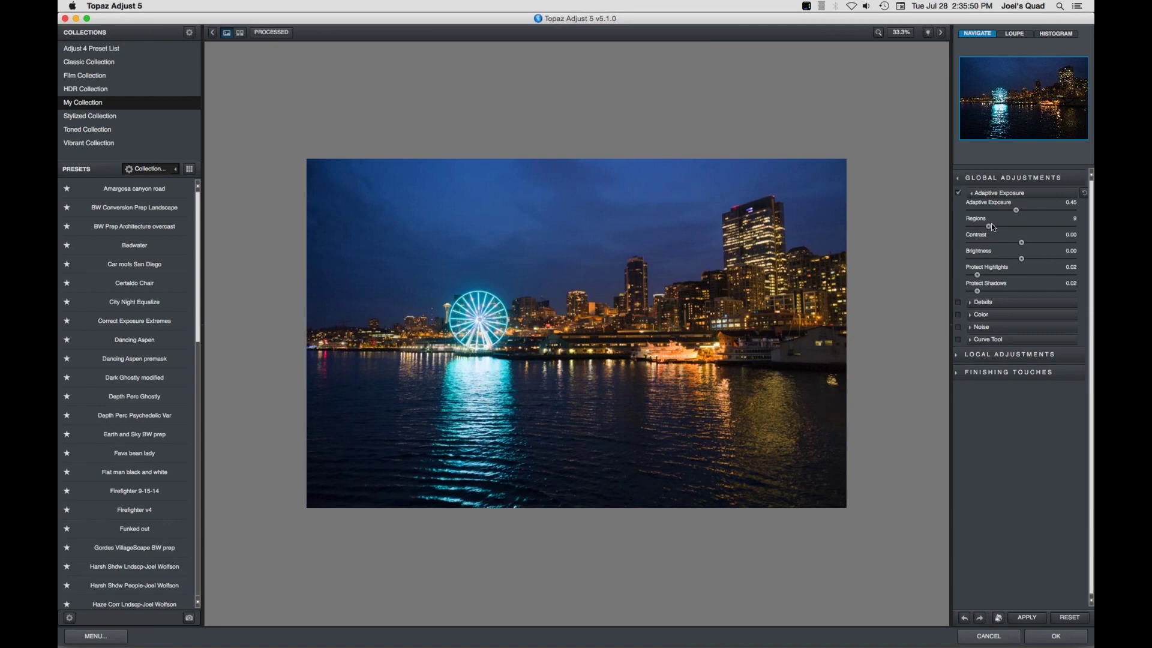
drag(1001, 228, 1007, 227)
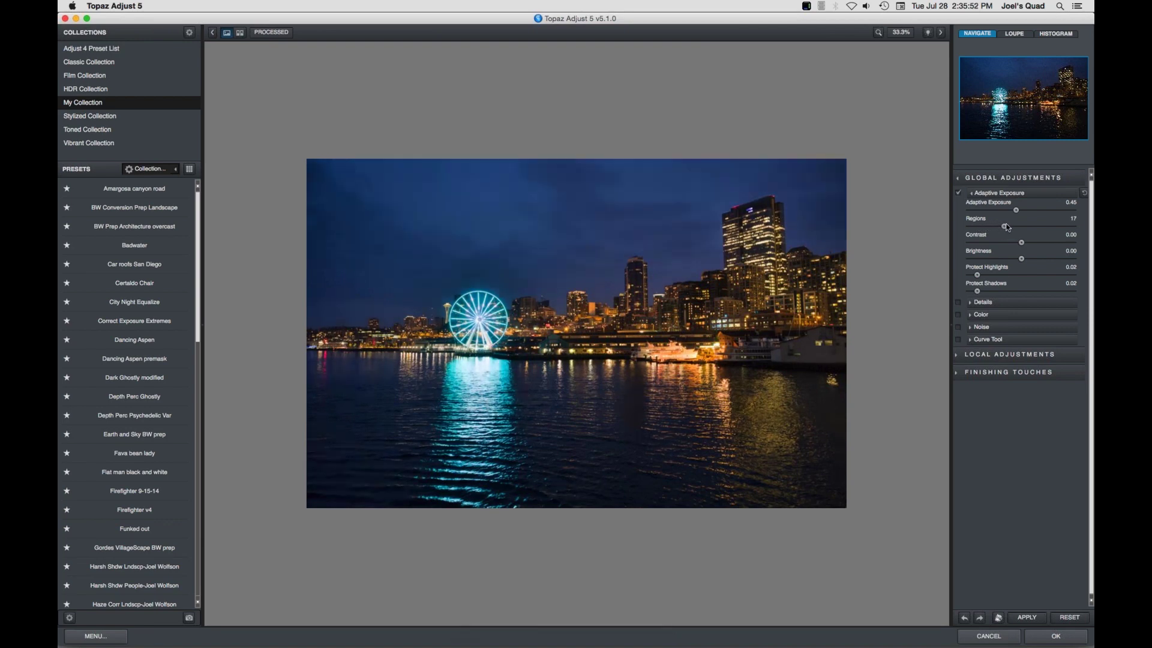
click(878, 32)
drag(1009, 226, 1028, 226)
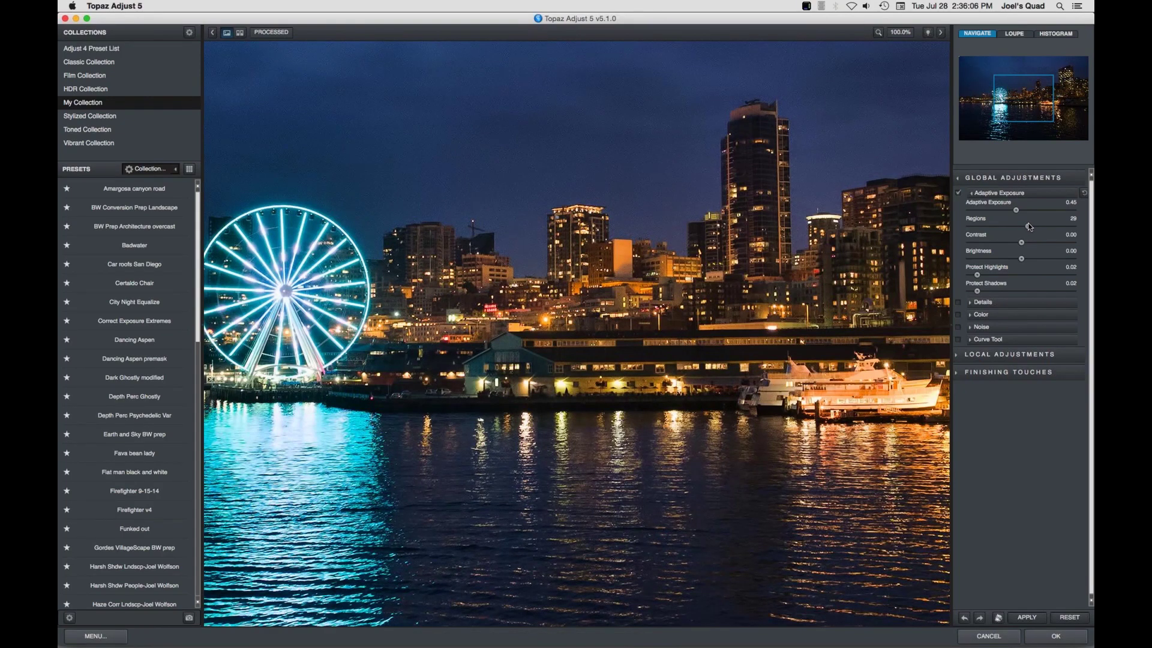
drag(1029, 226, 1033, 228)
drag(1032, 228, 1034, 228)
drag(926, 280, 926, 280)
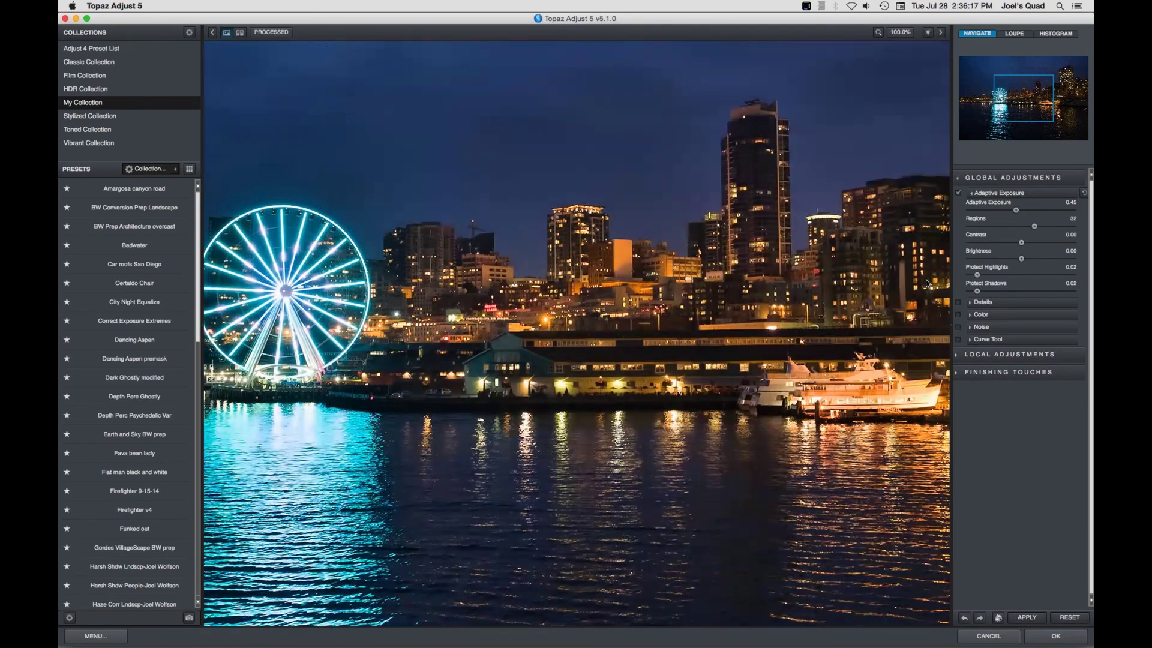
Step: Compare the exposure-adjusted skyline with the original across the whole image
click(880, 33)
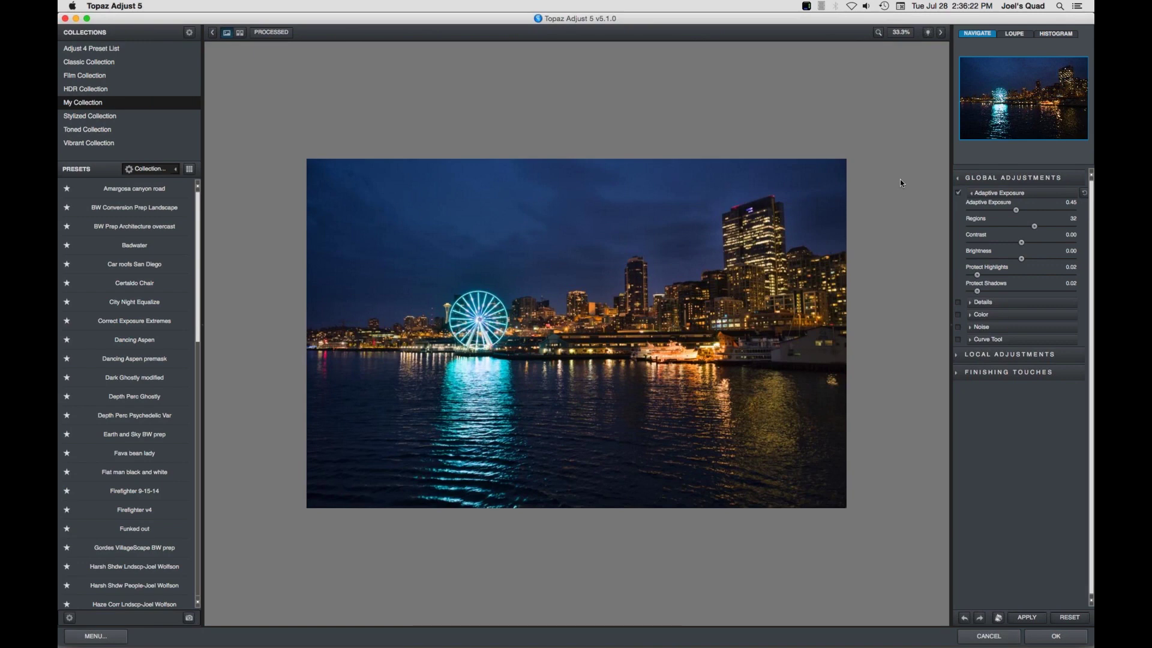
drag(899, 183, 900, 180)
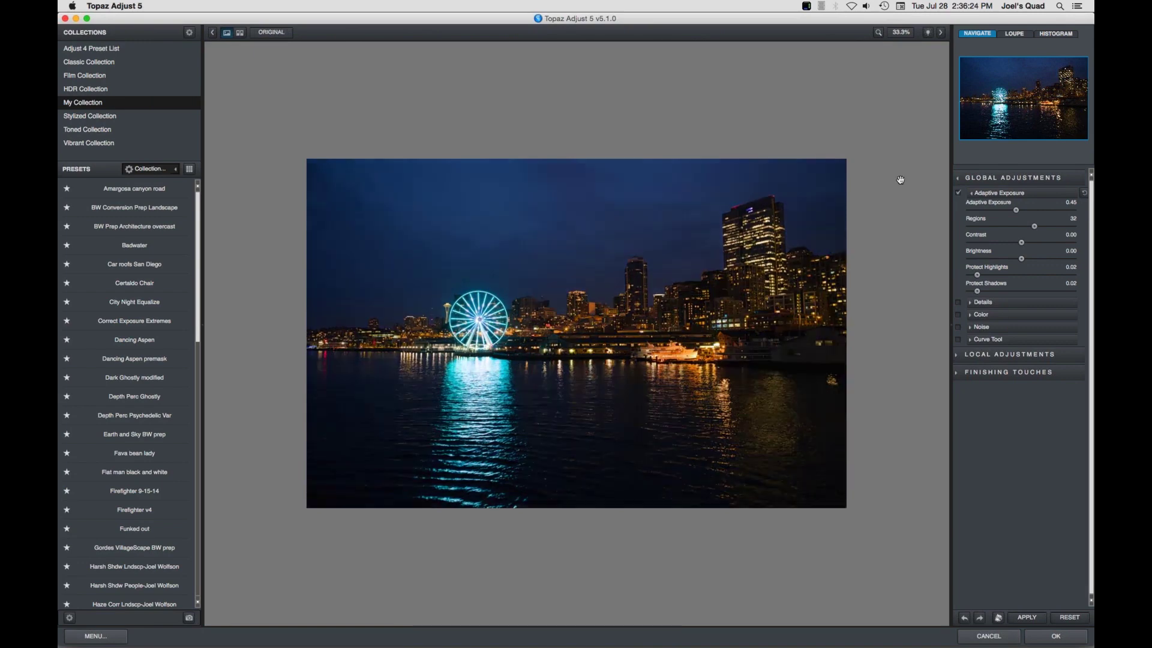
drag(899, 180, 899, 180)
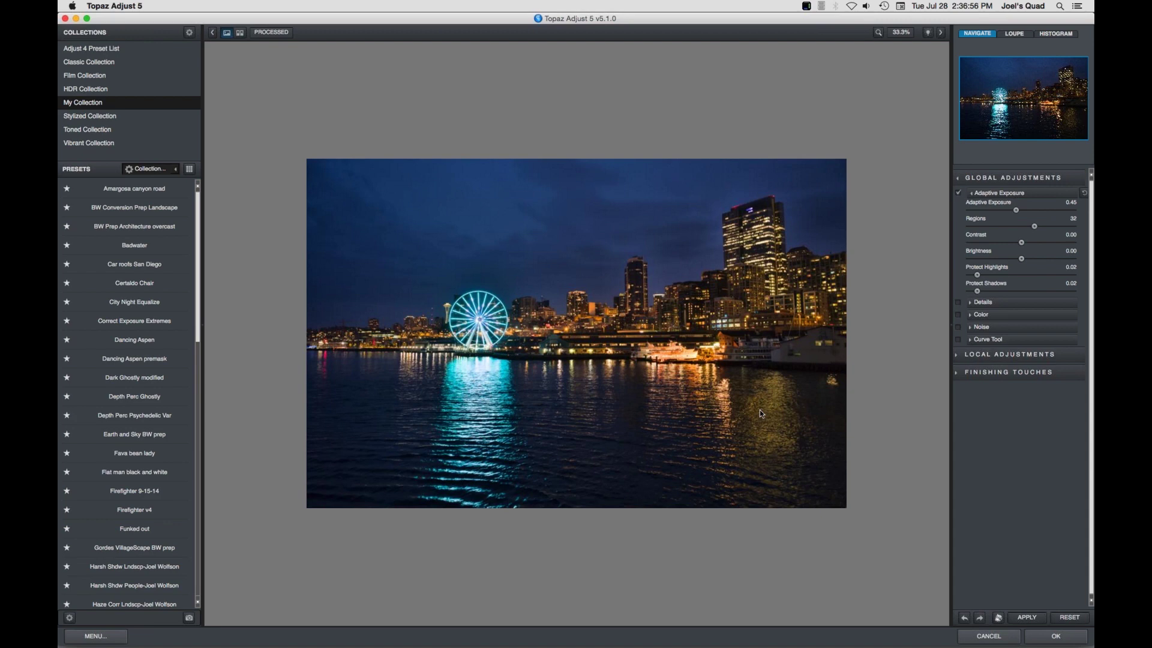
Step: Compare the adjustment with the original once more and apply it to the Adjust- equalize layer
click(1053, 637)
click(894, 589)
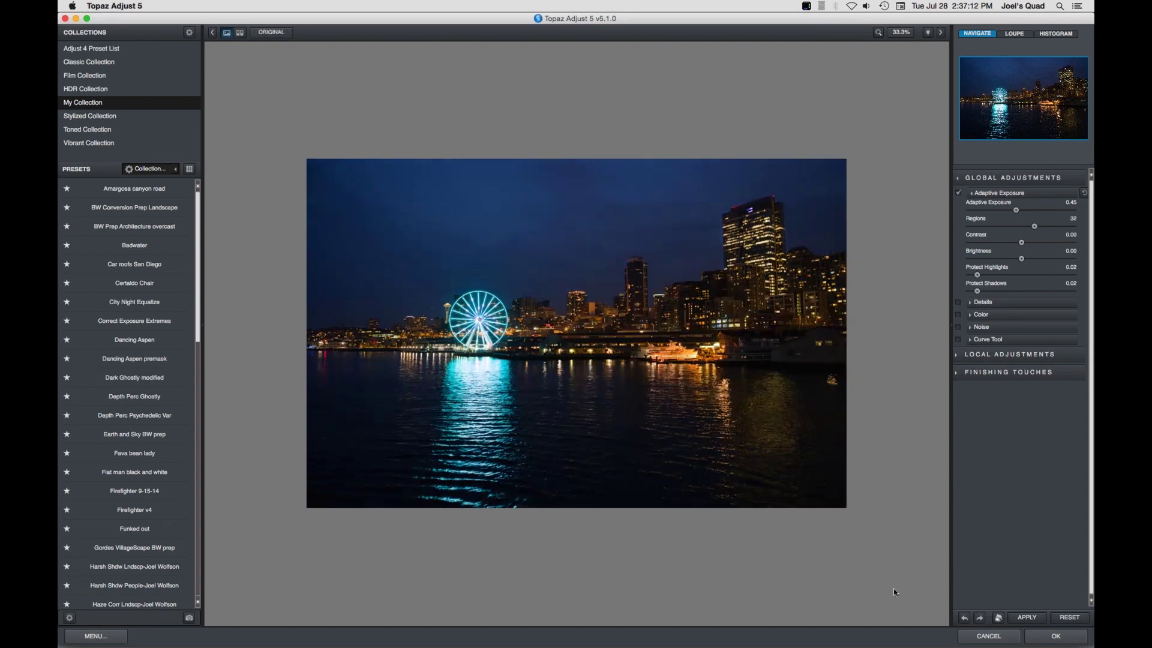
click(1054, 635)
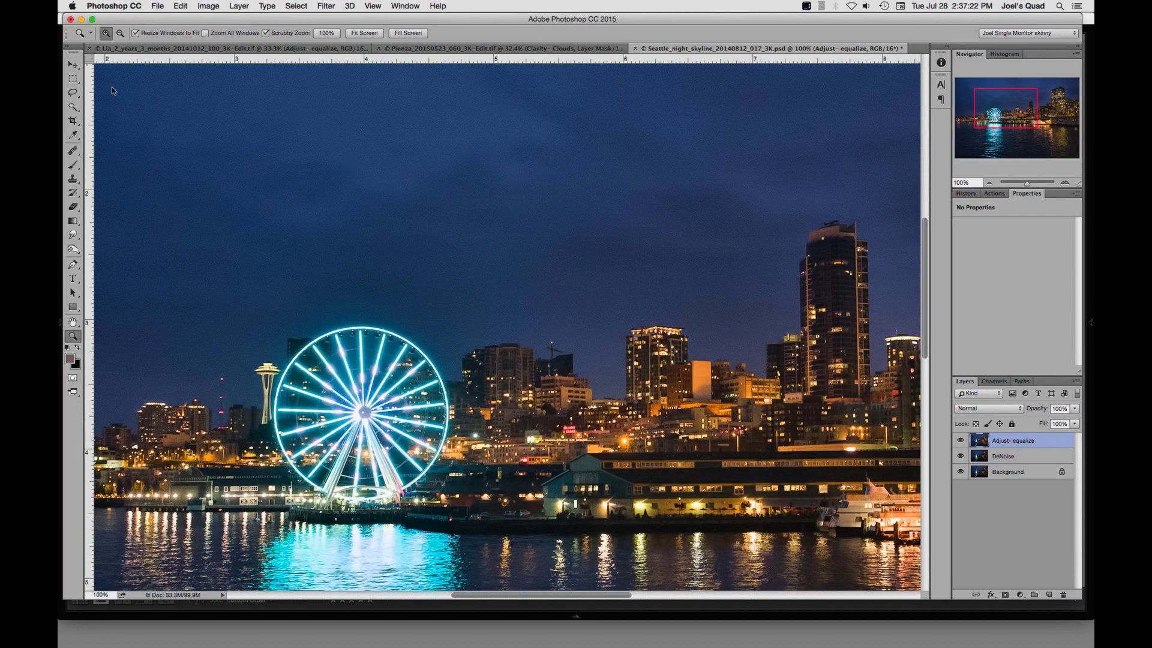
Step: Compare the whole skyline image with and without the DeNoise and Adjust- equalize layers
click(73, 322)
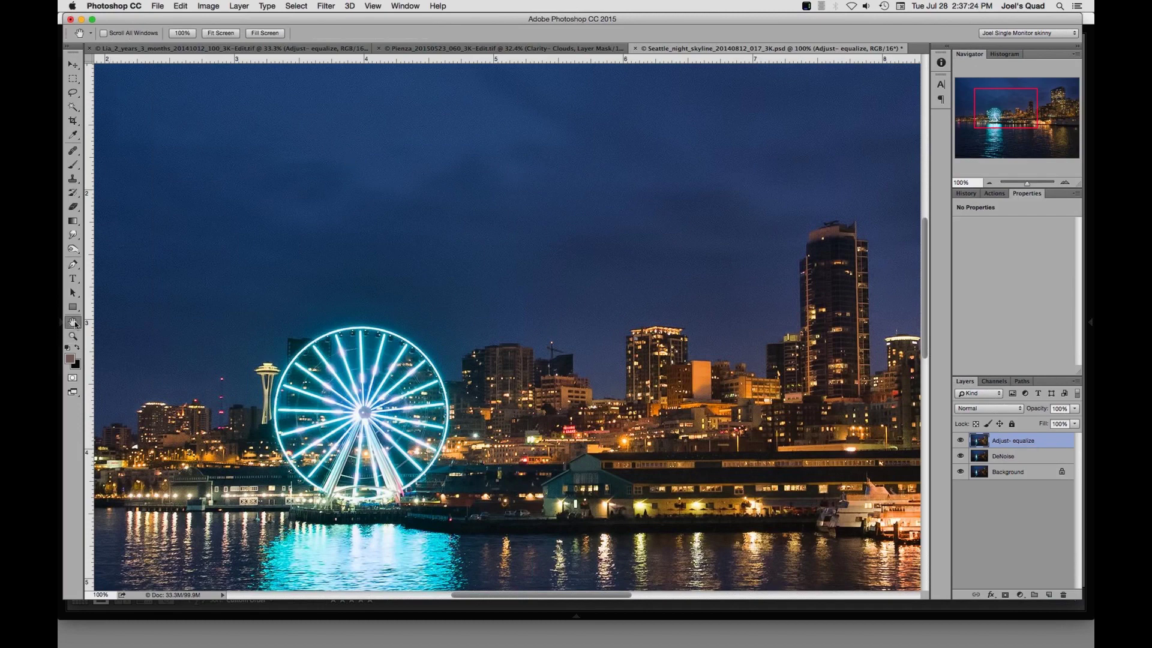
double_click(73, 322)
click(960, 456)
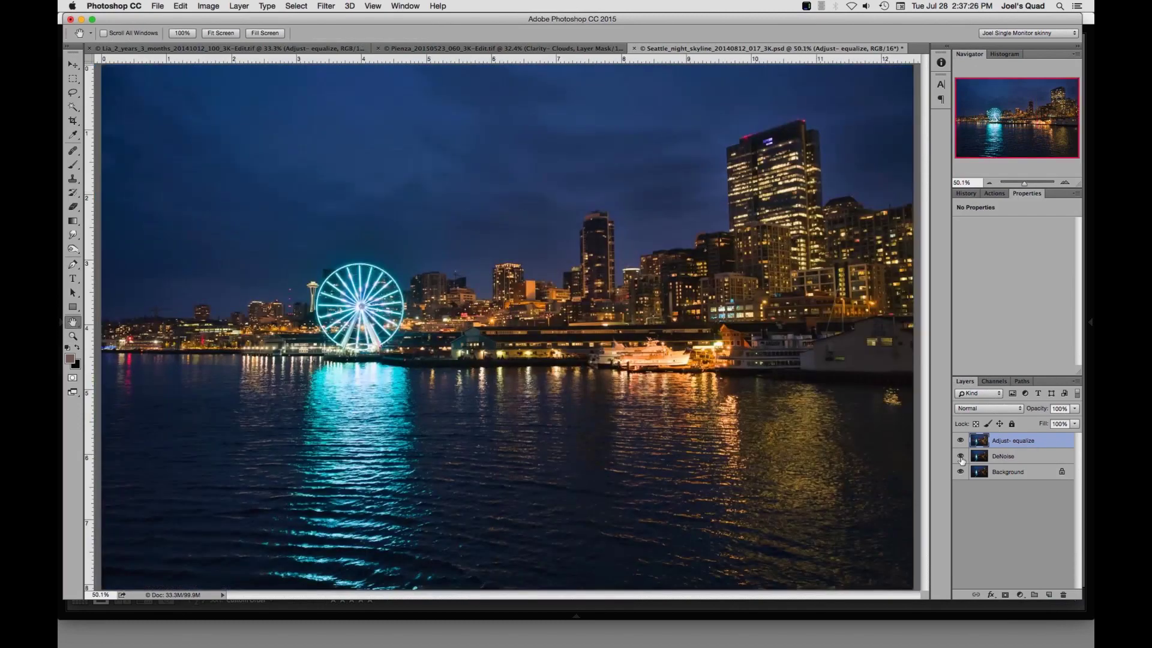
click(959, 440)
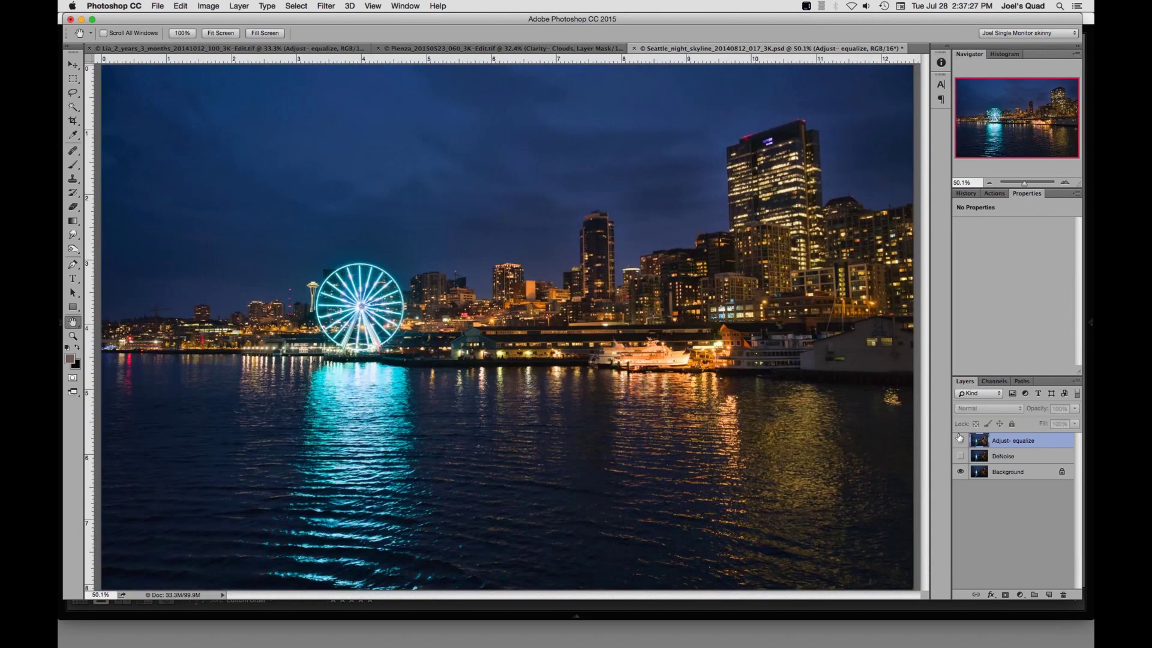
click(959, 456)
click(960, 440)
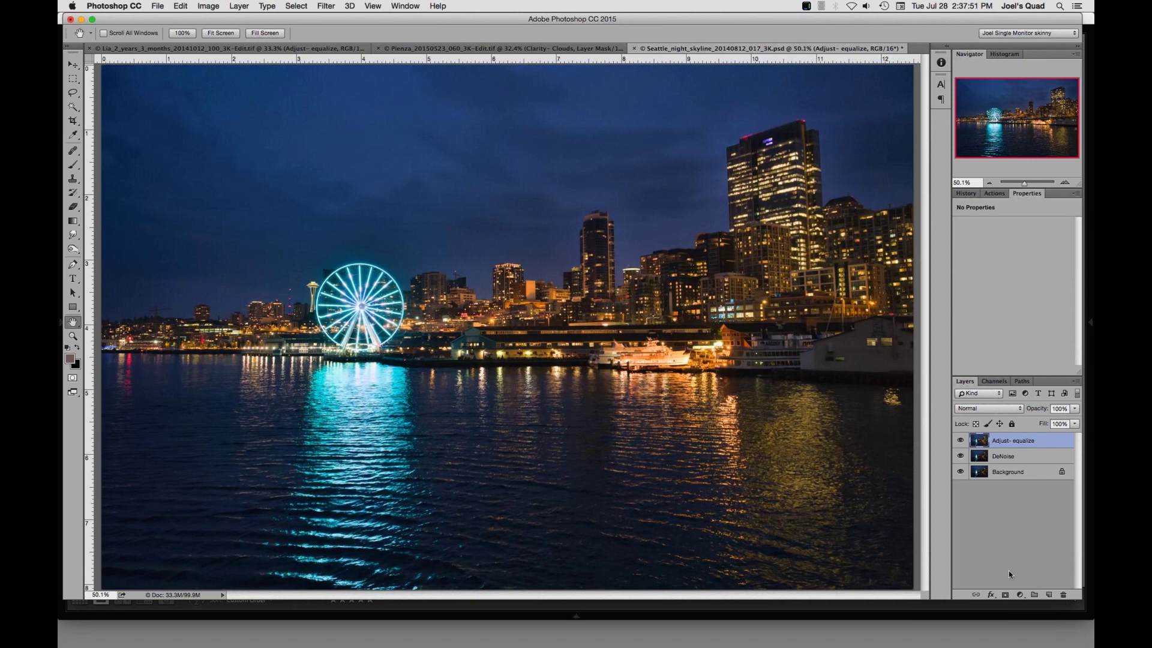
Step: Add a layer mask to Adjust- equalize and paint black at 30% brush opacity over the sky above the central buildings
click(1004, 594)
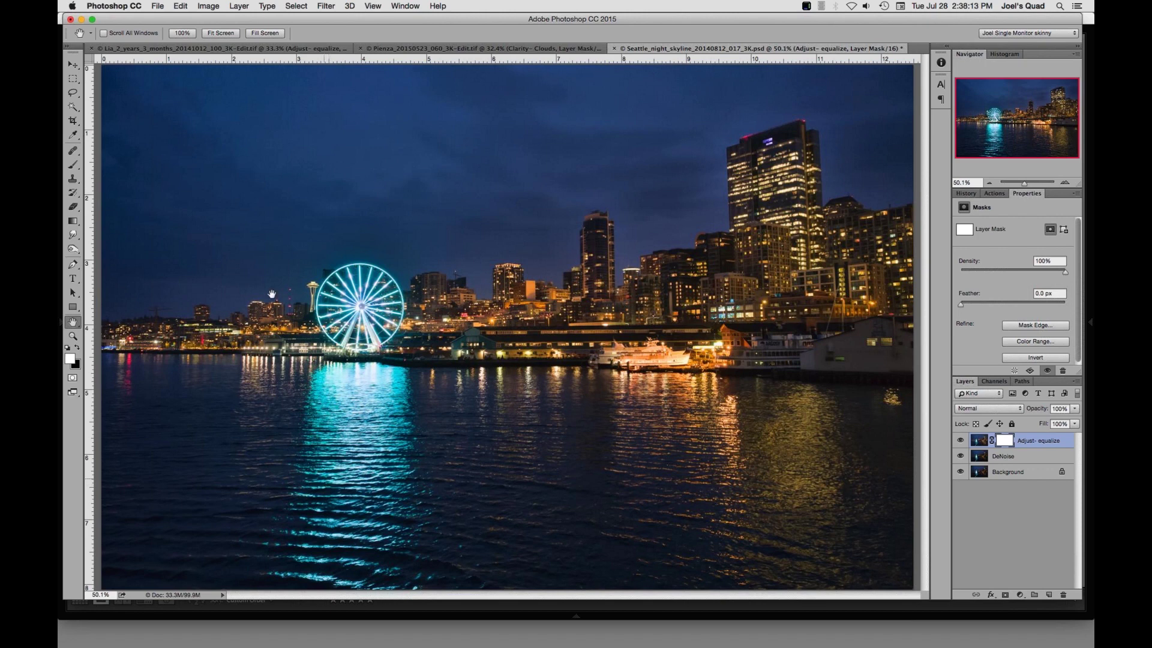
click(72, 165)
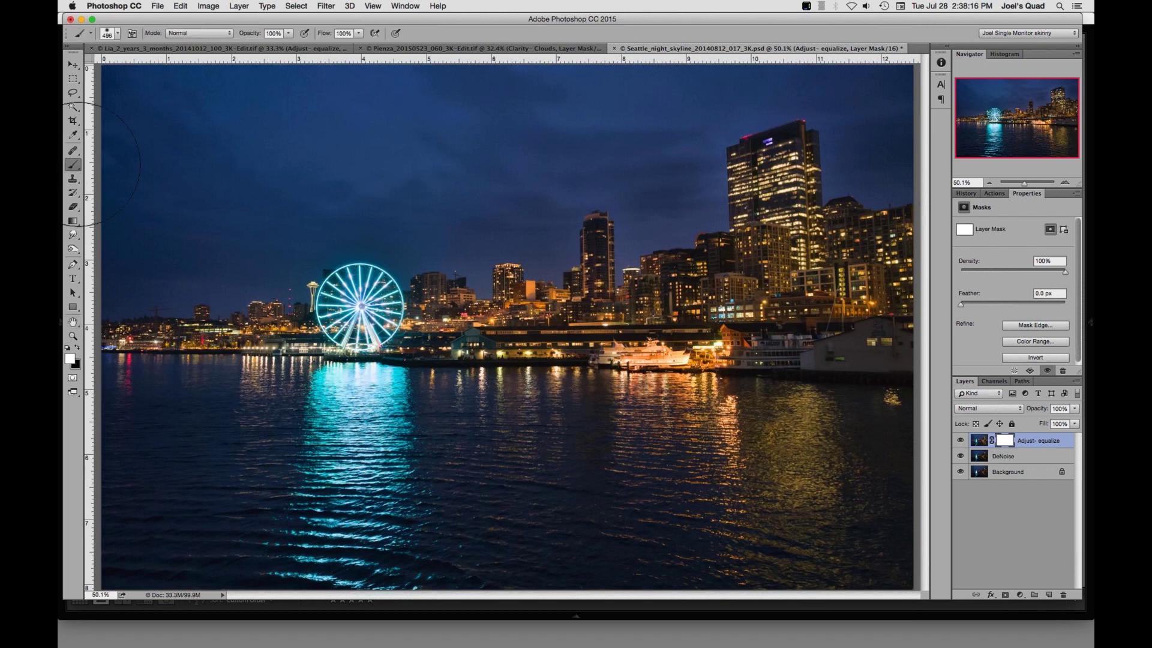
click(289, 33)
drag(292, 44, 255, 46)
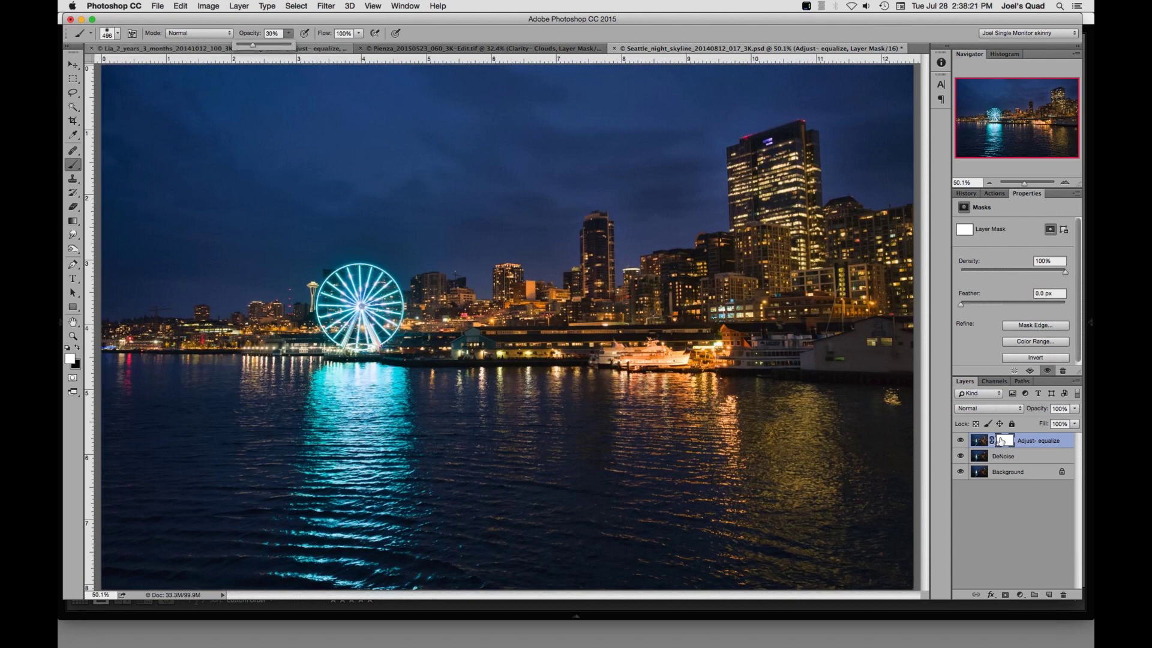
click(1001, 440)
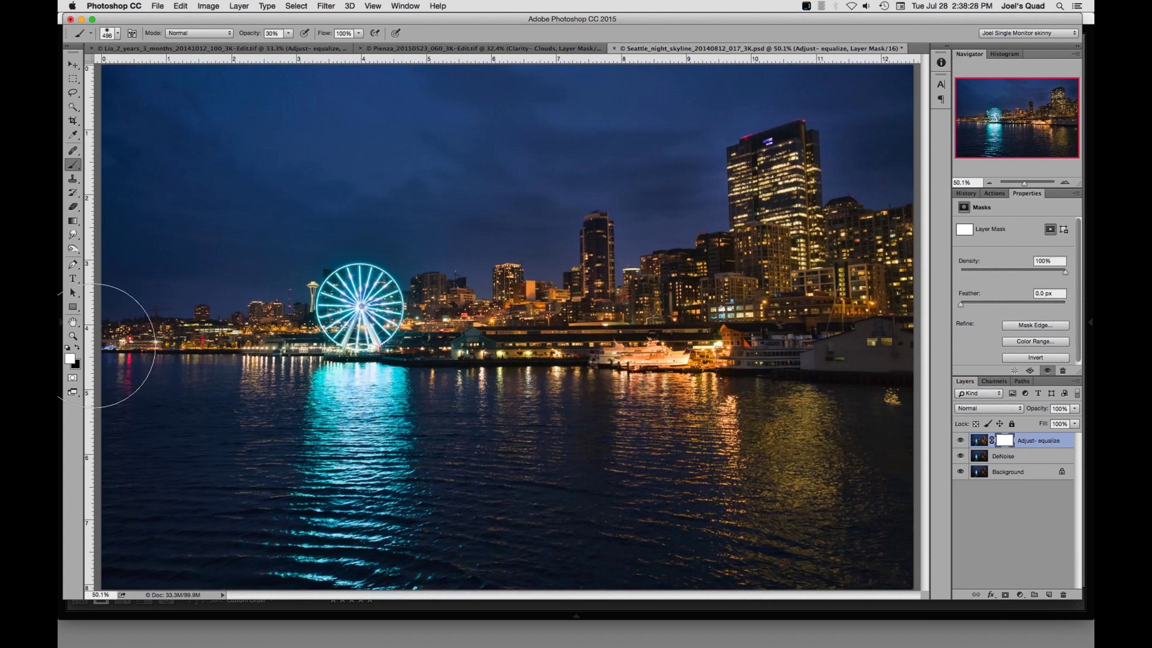
key(x)
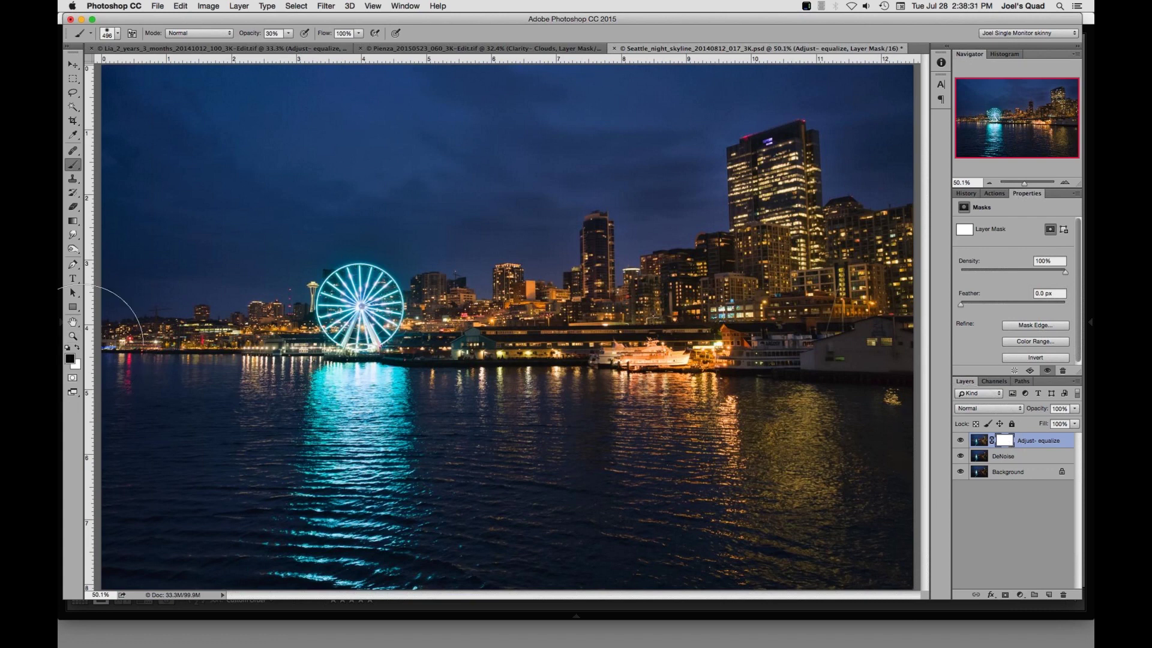
mouse_move(511, 190)
mouse_down()
mouse_move(473, 189)
mouse_move(462, 168)
mouse_up()
mouse_move(674, 224)
mouse_down()
mouse_move(631, 252)
mouse_move(619, 205)
mouse_move(566, 224)
mouse_up()
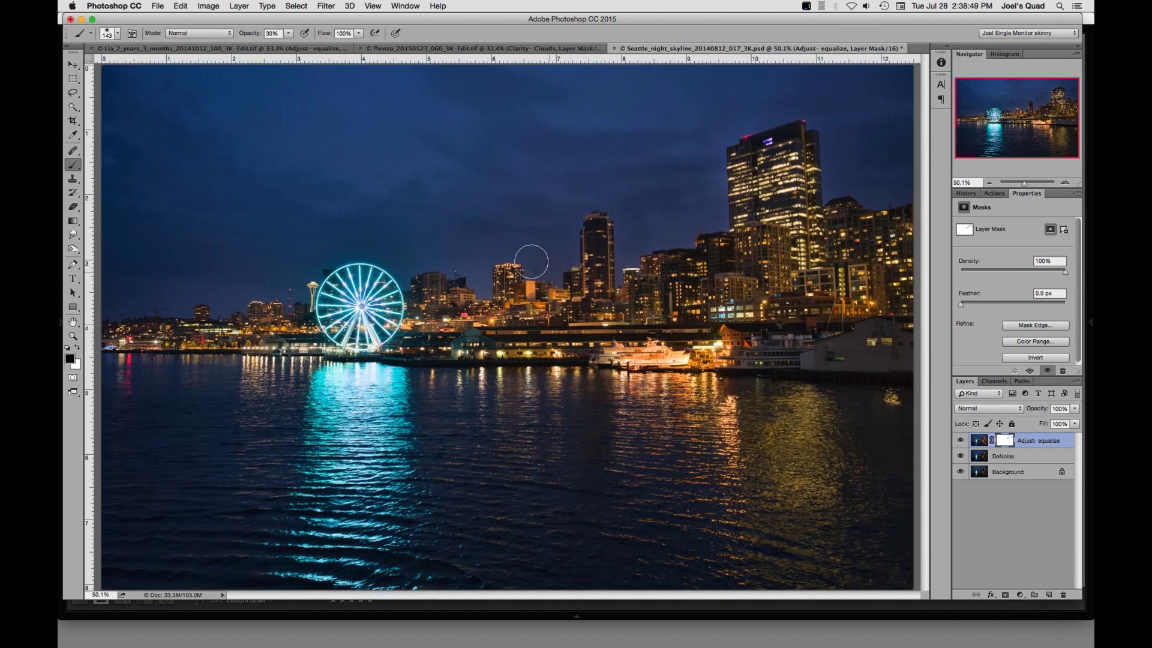
click(509, 198)
click(1074, 383)
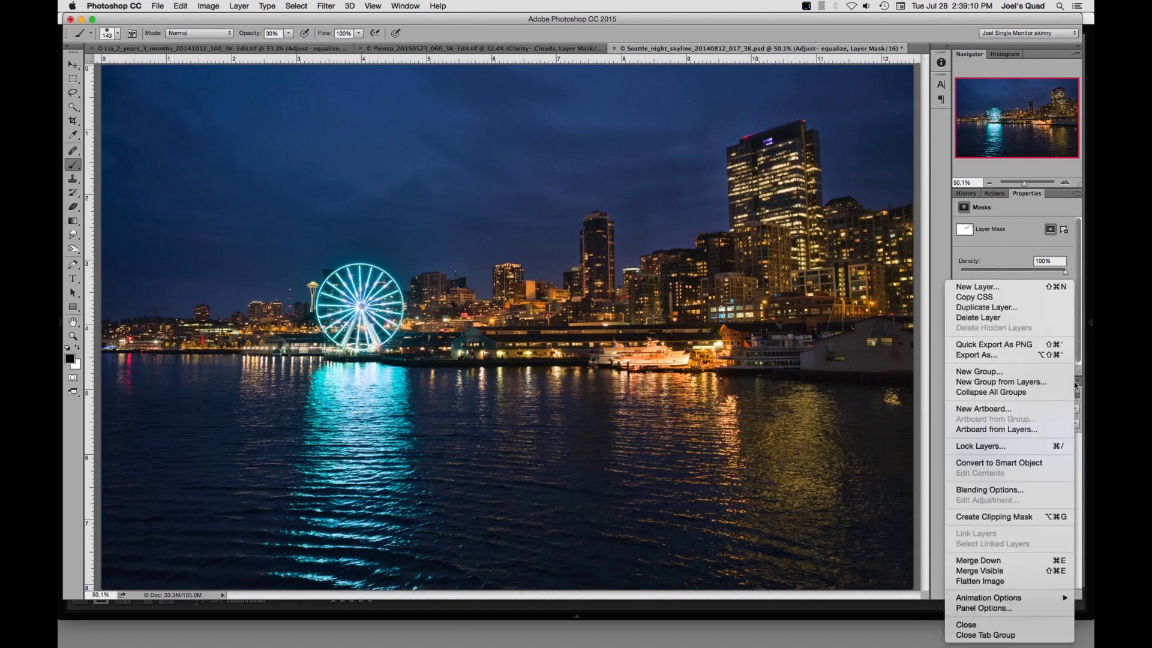
click(999, 571)
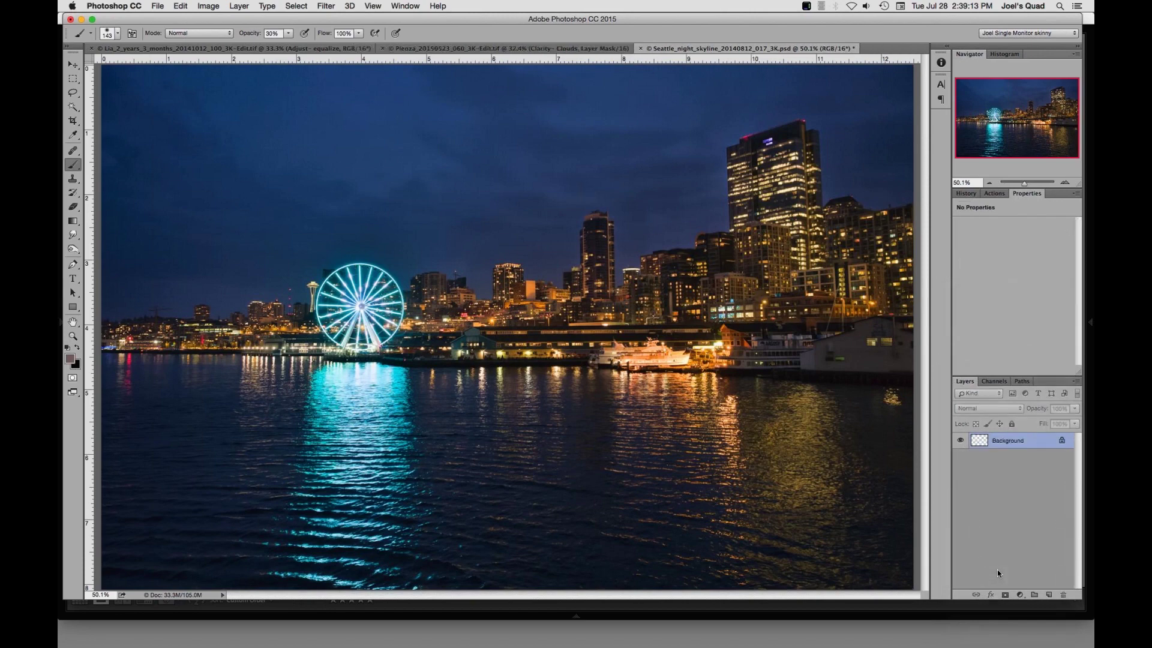
key(super+z)
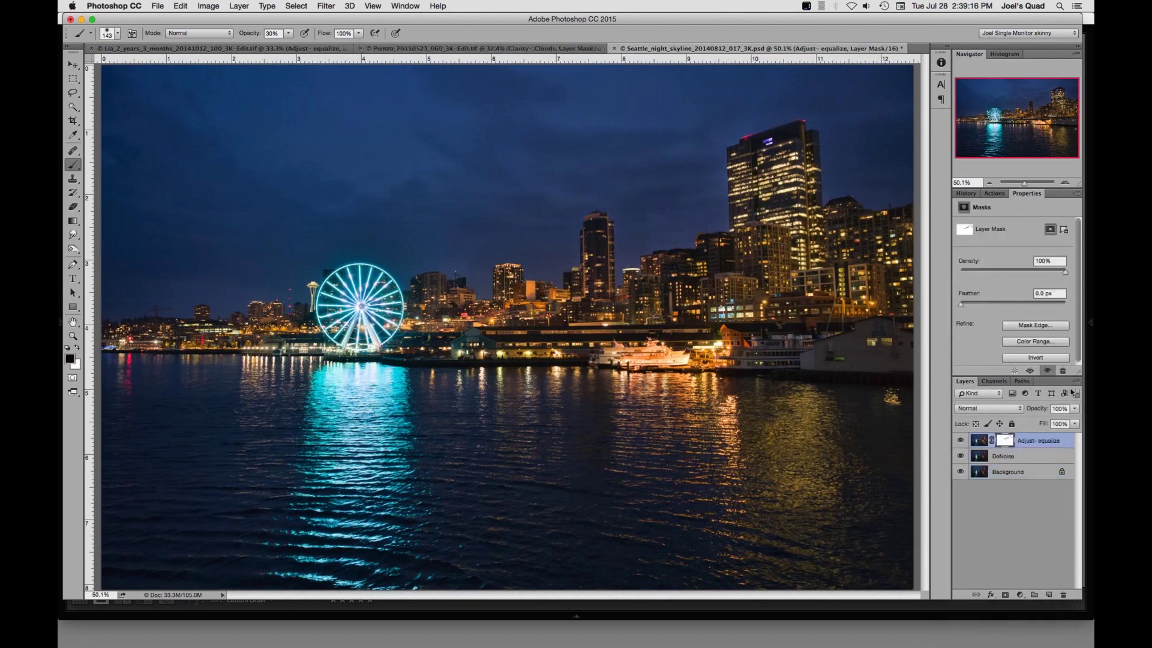
Step: Stamp all visible layers into a new top layer, keeping the originals, and open it in Topaz ReMask 4
click(1074, 383)
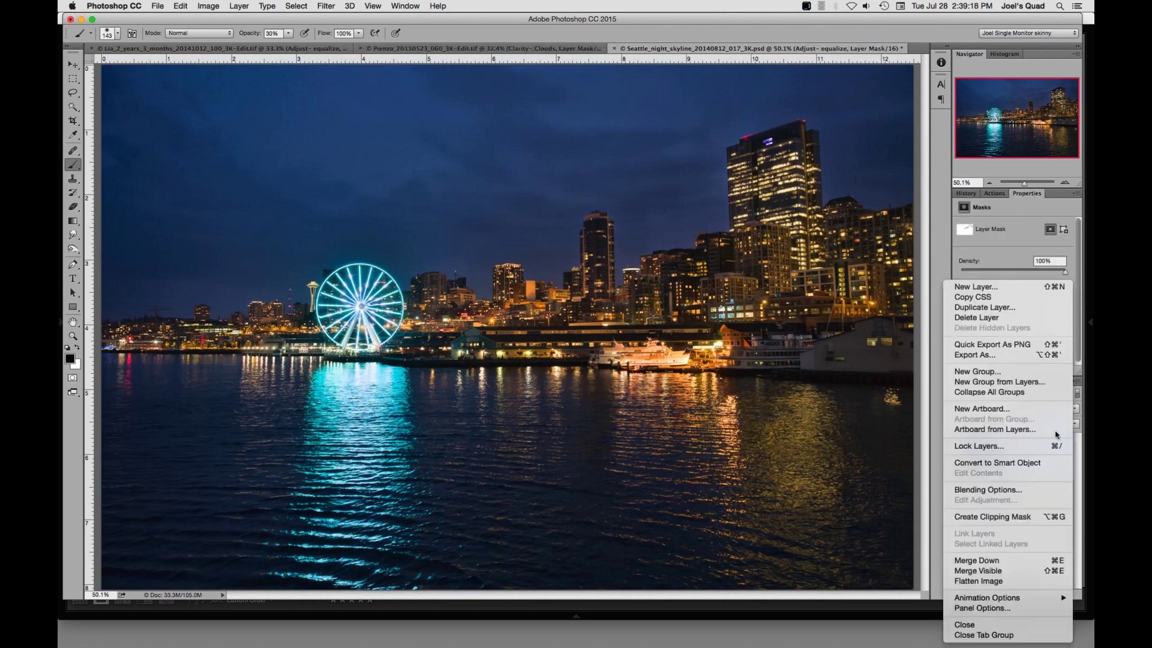
alt+click(1021, 571)
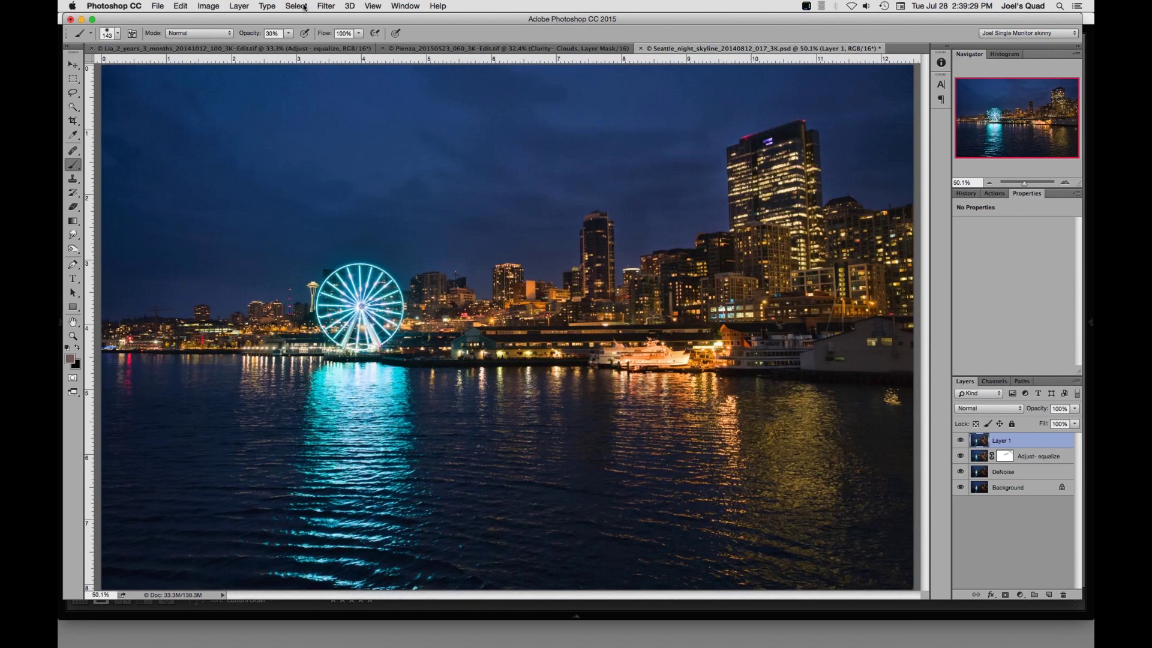
click(324, 6)
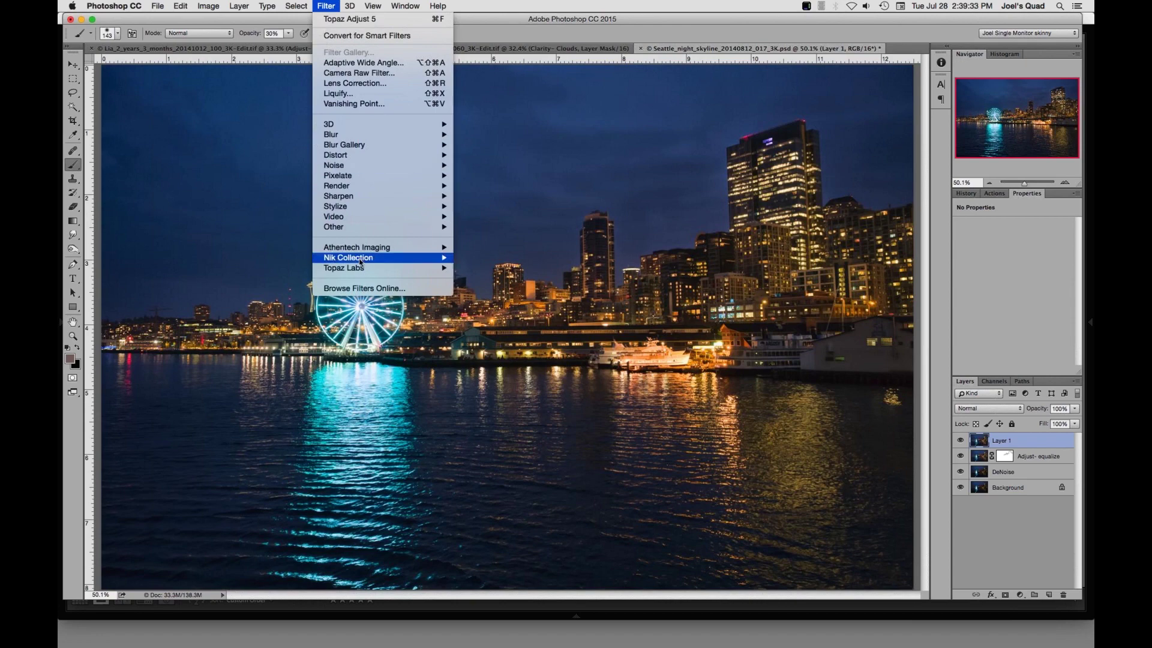
mouse_move(416, 268)
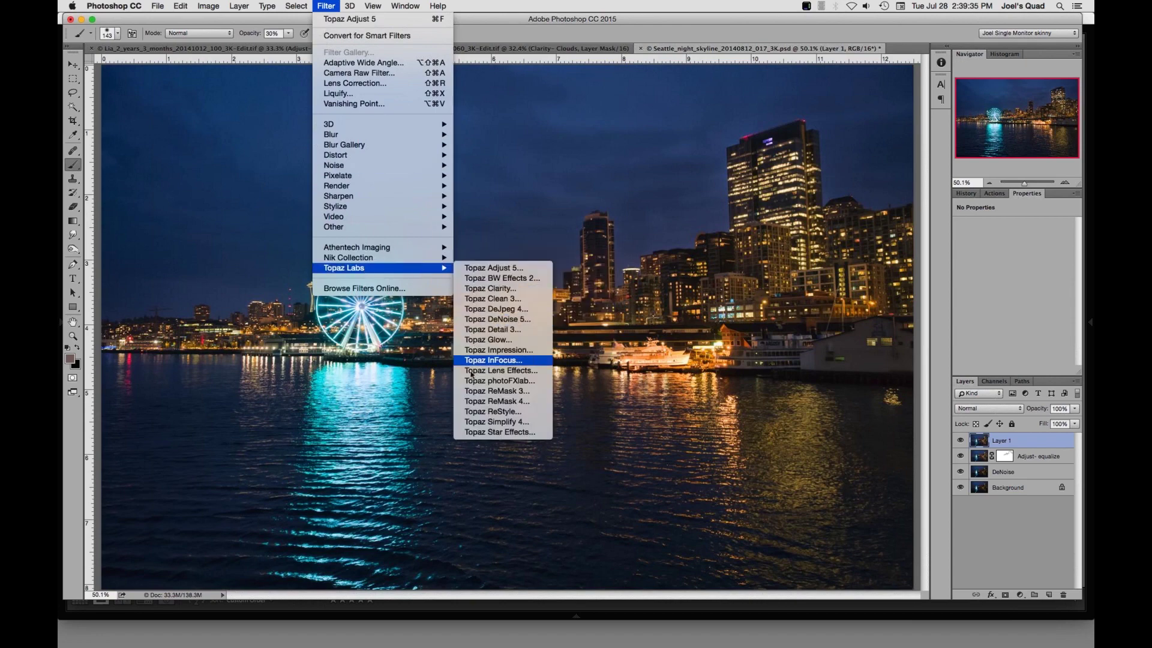
click(470, 402)
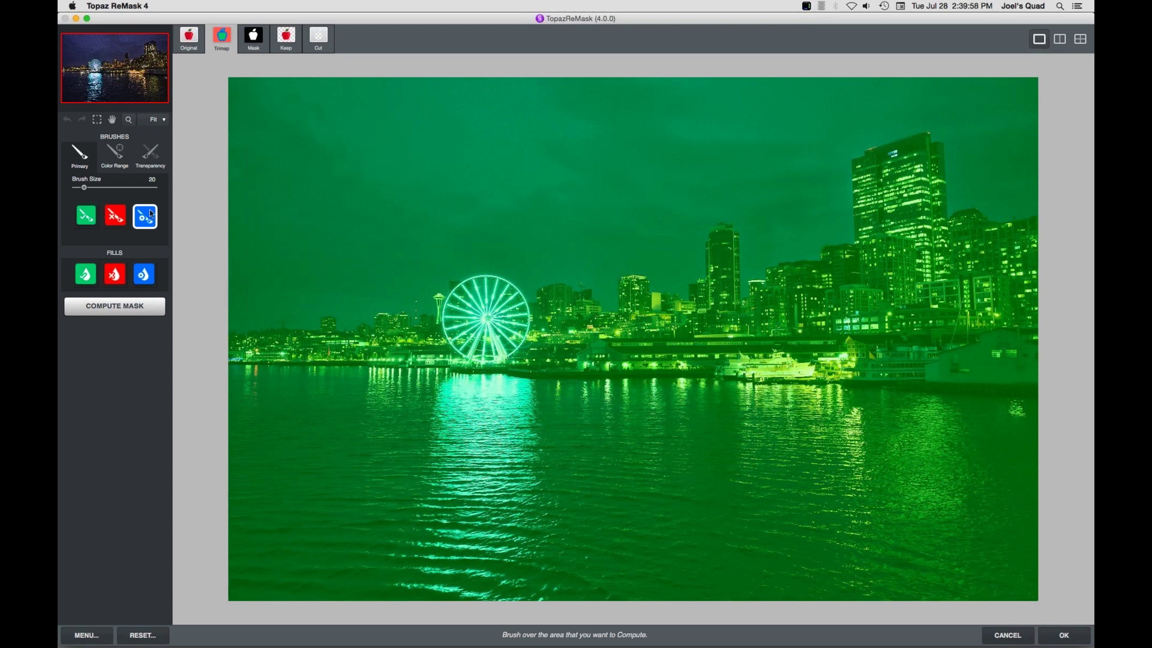
click(89, 220)
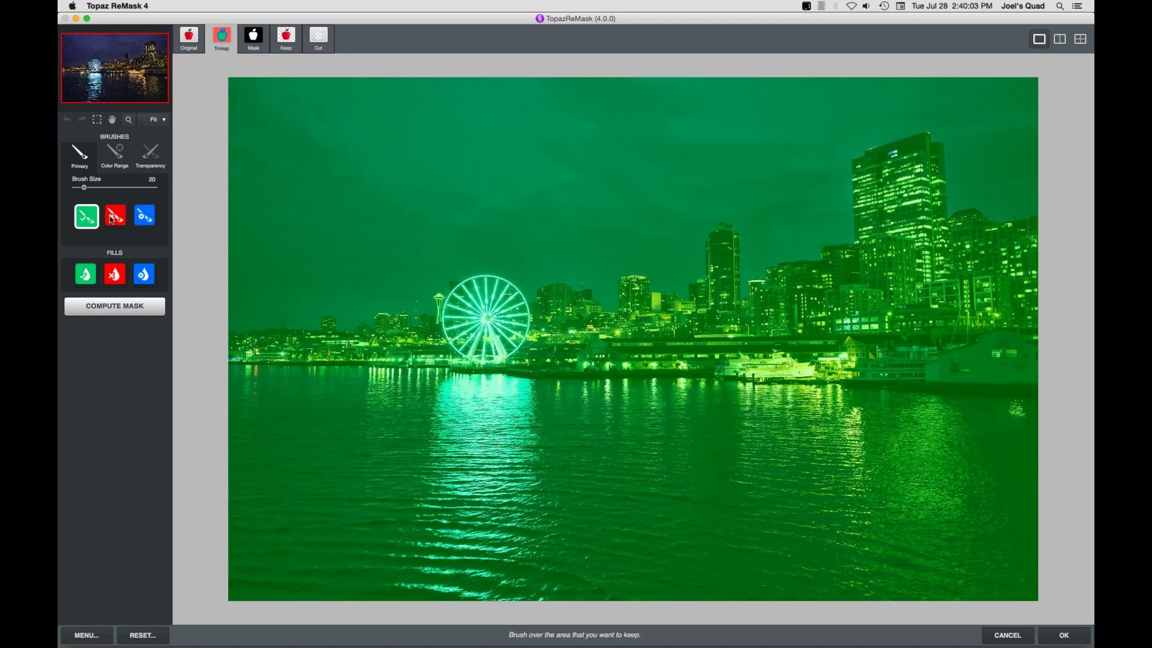
click(113, 220)
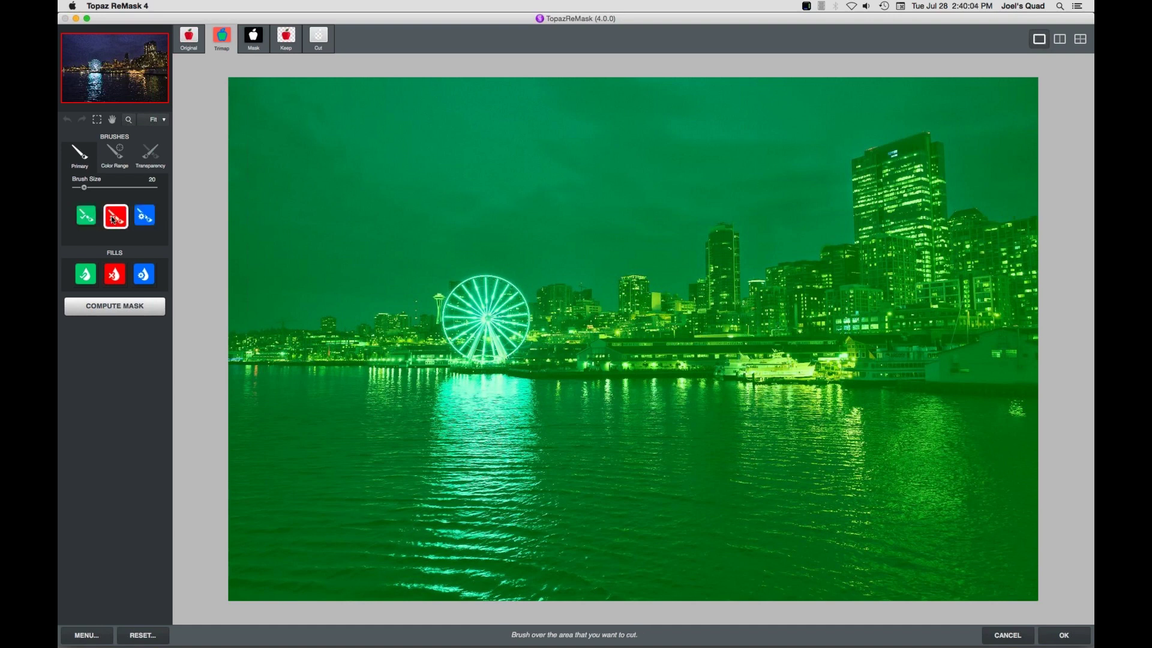
click(146, 219)
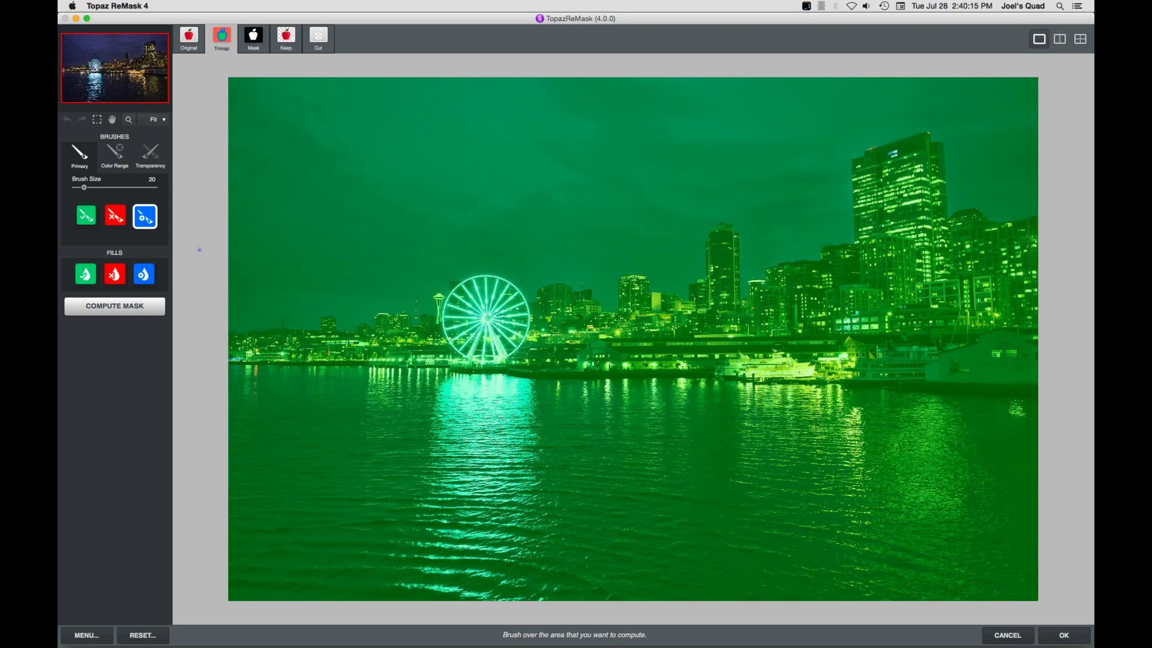
Step: Trace the skyline edge with the size 20 compute brush at 100%, from left of the Space Needle to the round-topped tower
click(128, 118)
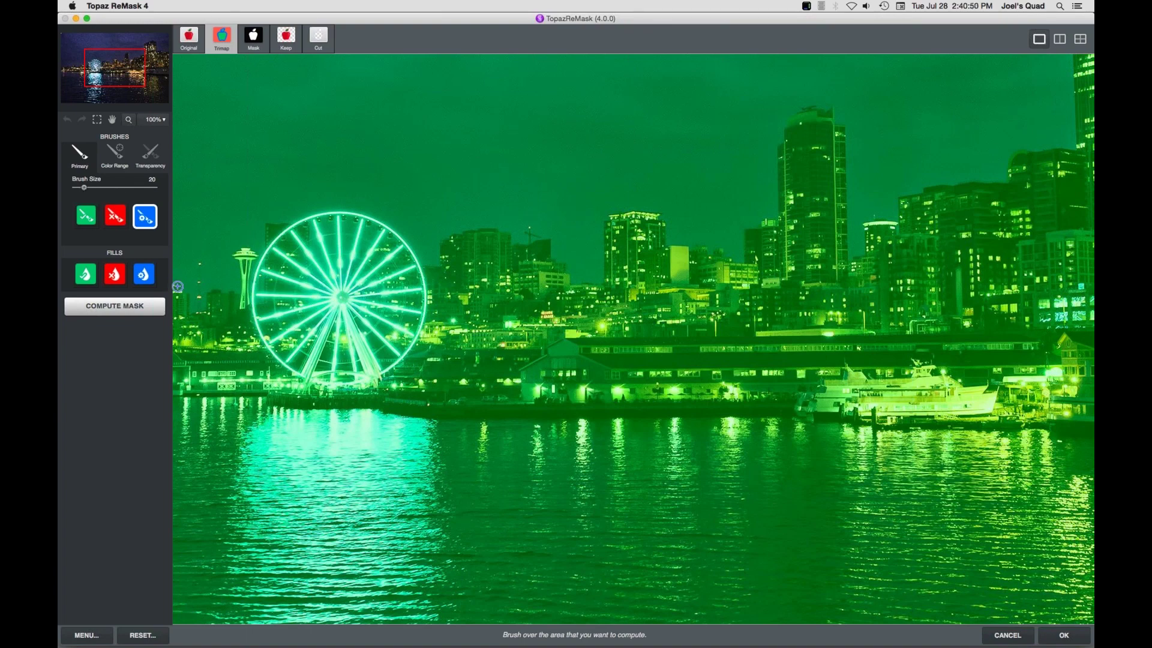
mouse_move(178, 286)
mouse_down()
mouse_move(202, 311)
mouse_move(211, 292)
mouse_move(241, 298)
mouse_move(236, 247)
mouse_move(260, 254)
mouse_move(265, 225)
mouse_move(291, 222)
mouse_move(386, 226)
mouse_move(434, 265)
mouse_move(439, 241)
mouse_move(497, 229)
mouse_move(526, 245)
mouse_move(547, 239)
mouse_move(568, 278)
mouse_move(606, 282)
mouse_up()
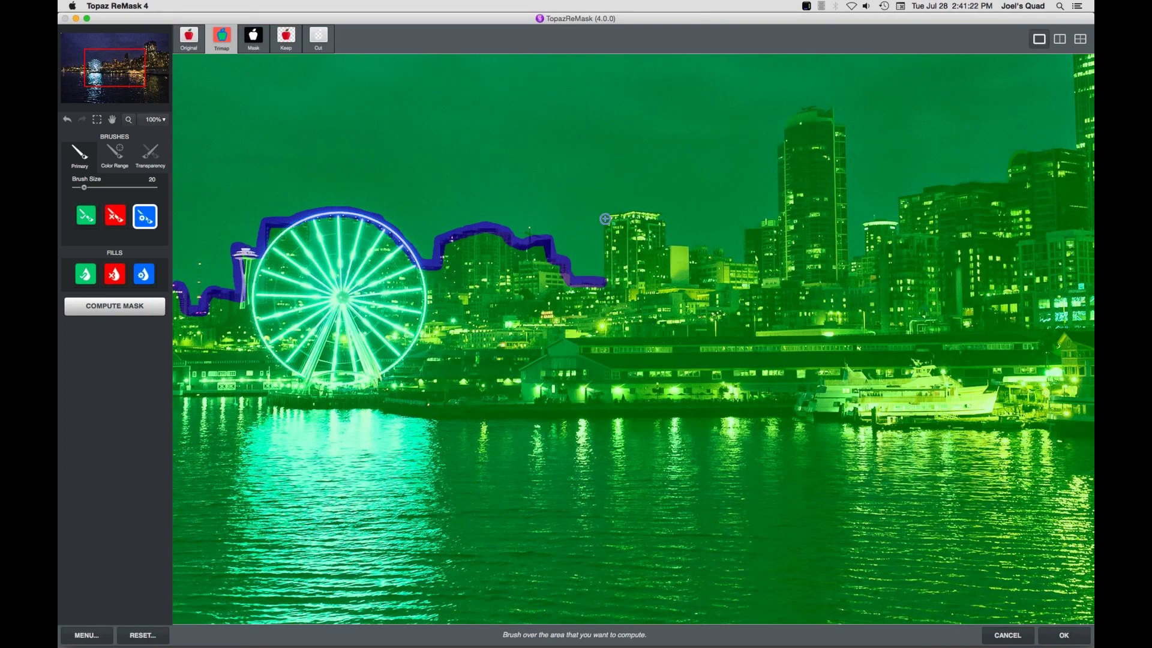
mouse_move(604, 222)
mouse_down()
mouse_move(649, 210)
mouse_move(667, 243)
mouse_move(736, 261)
mouse_move(748, 229)
mouse_move(779, 220)
mouse_up()
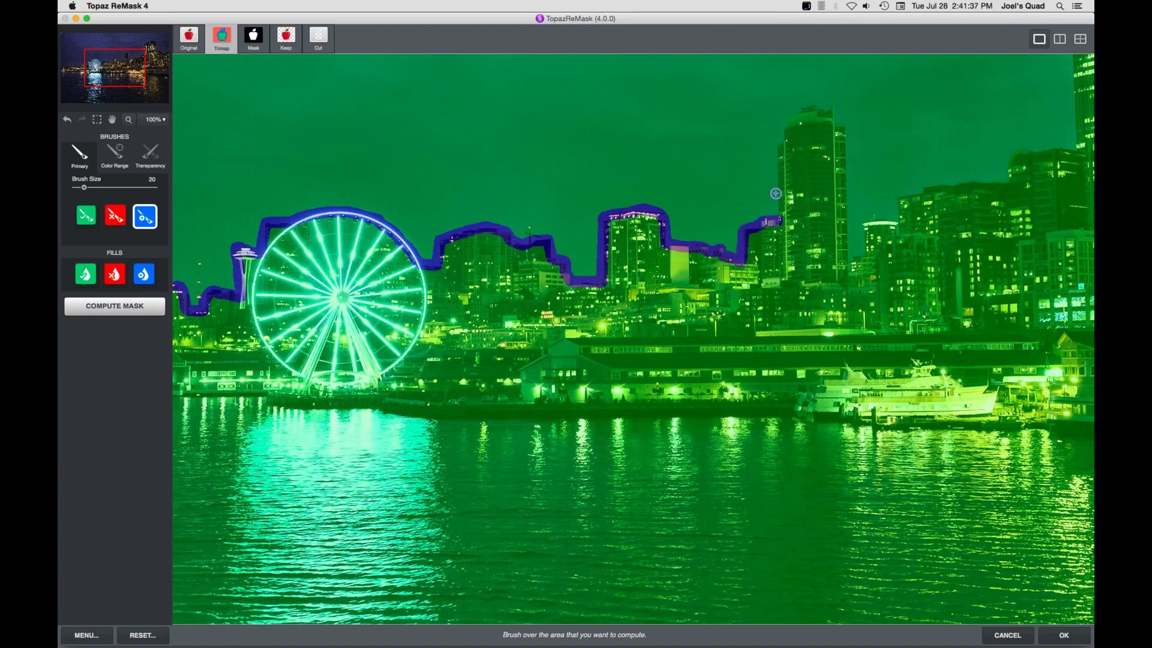
Step: Trace the compute outline around the round-topped tower and along the stepped rooftops up to the tallest skyscraper
shift+click(776, 147)
mouse_move(783, 130)
mouse_down()
mouse_move(798, 113)
mouse_move(846, 126)
mouse_up()
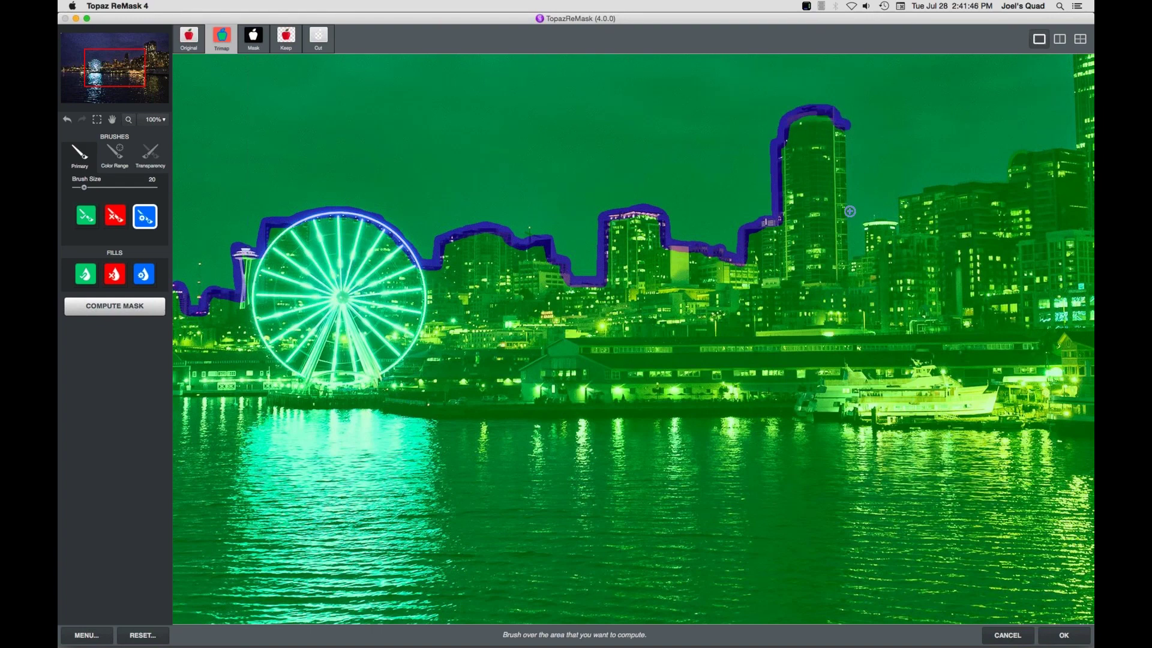
shift+click(848, 258)
mouse_move(848, 258)
mouse_down()
mouse_move(865, 254)
mouse_move(865, 226)
mouse_move(896, 223)
mouse_move(903, 191)
mouse_move(1002, 180)
mouse_move(1029, 151)
mouse_up()
key(space)
drag(705, 358, 728, 358)
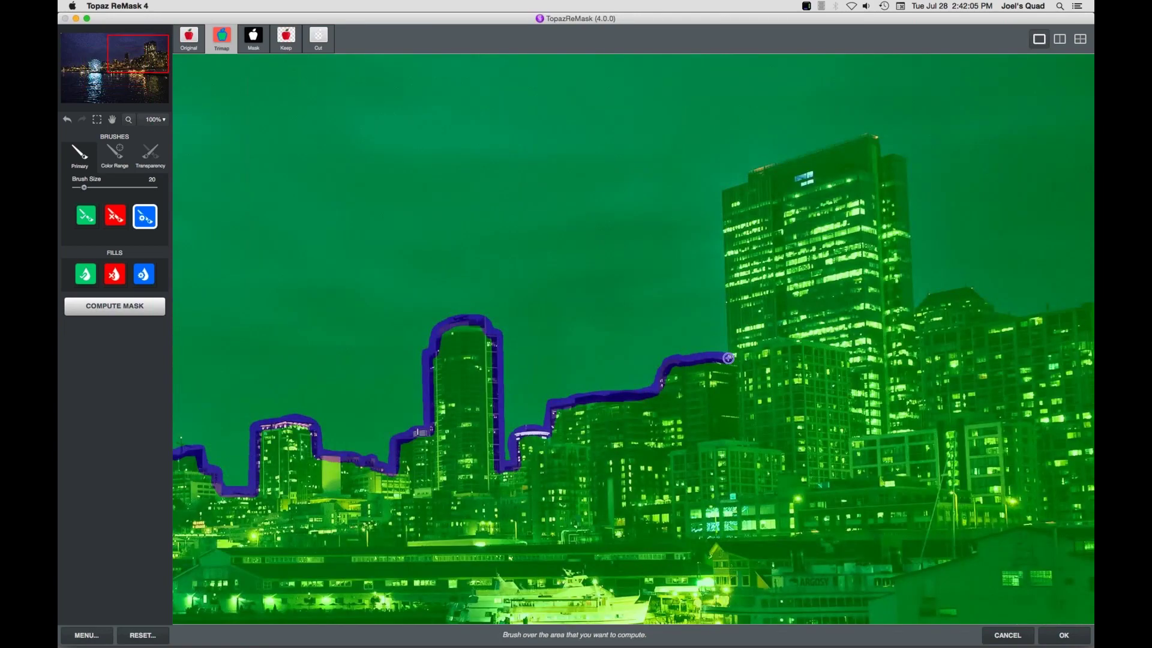
Step: Trace the compute outline up, across and down the tallest skyscraper, using straight segments for its long edges
shift+click(722, 191)
shift+click(746, 184)
drag(746, 184, 748, 170)
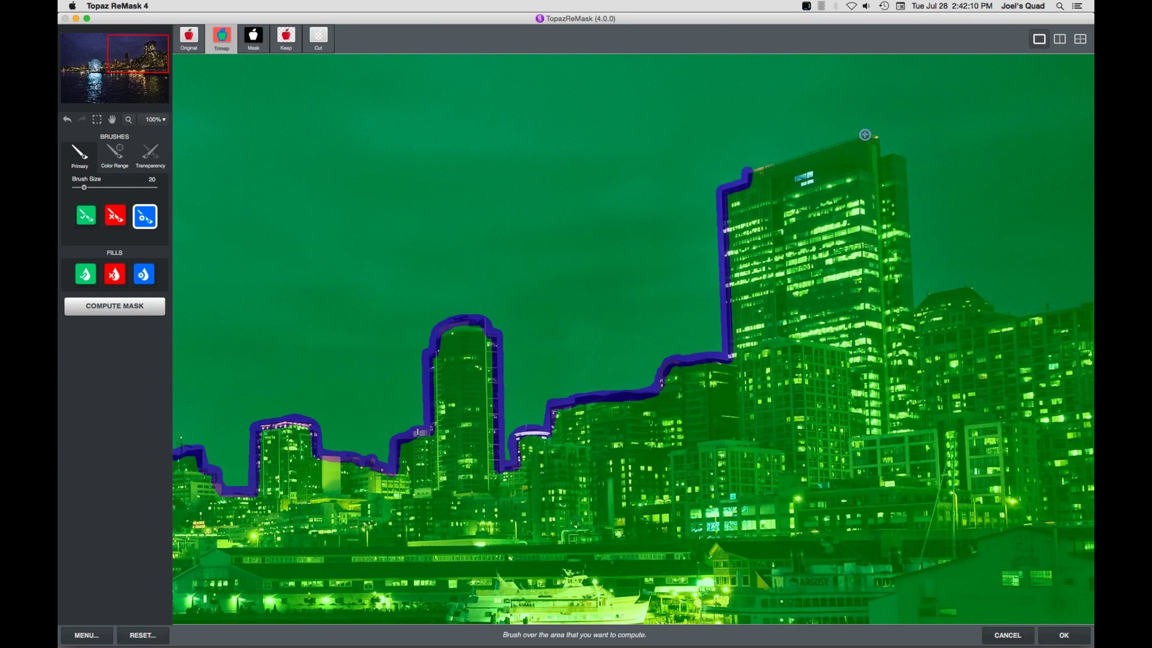
shift+click(864, 134)
drag(866, 134, 908, 158)
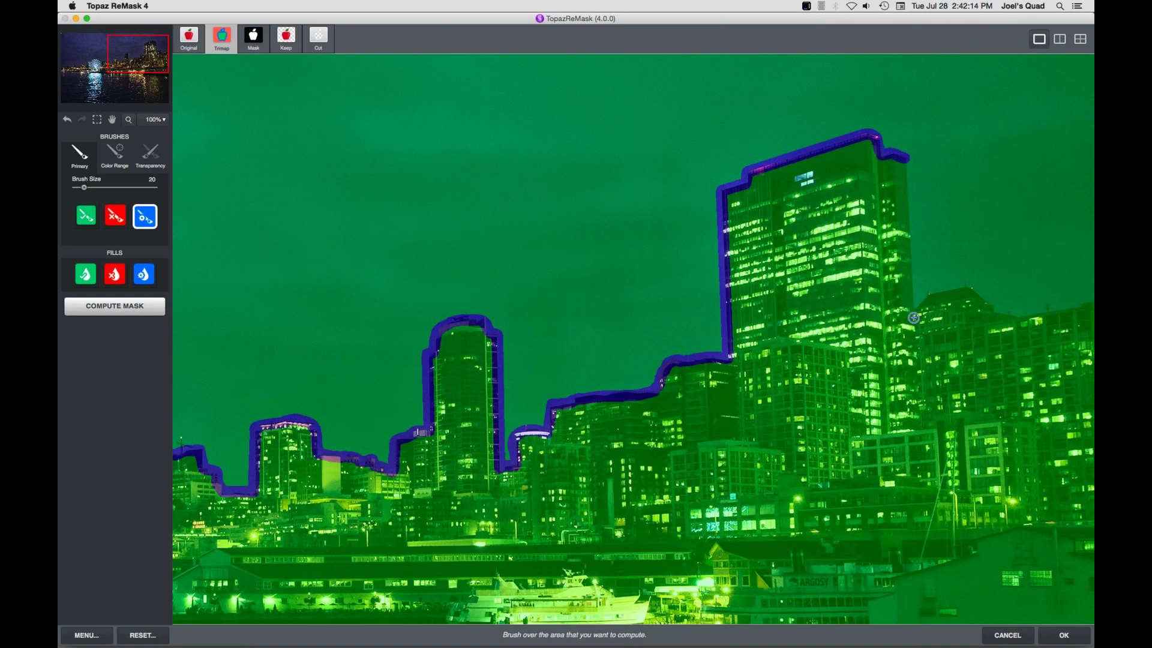
shift+click(917, 308)
Step: Continue the compute outline along the rooftops right of the tallest skyscraper to the image's right edge
mouse_move(922, 303)
mouse_down()
mouse_move(984, 291)
mouse_move(1020, 315)
mouse_up()
key(space)
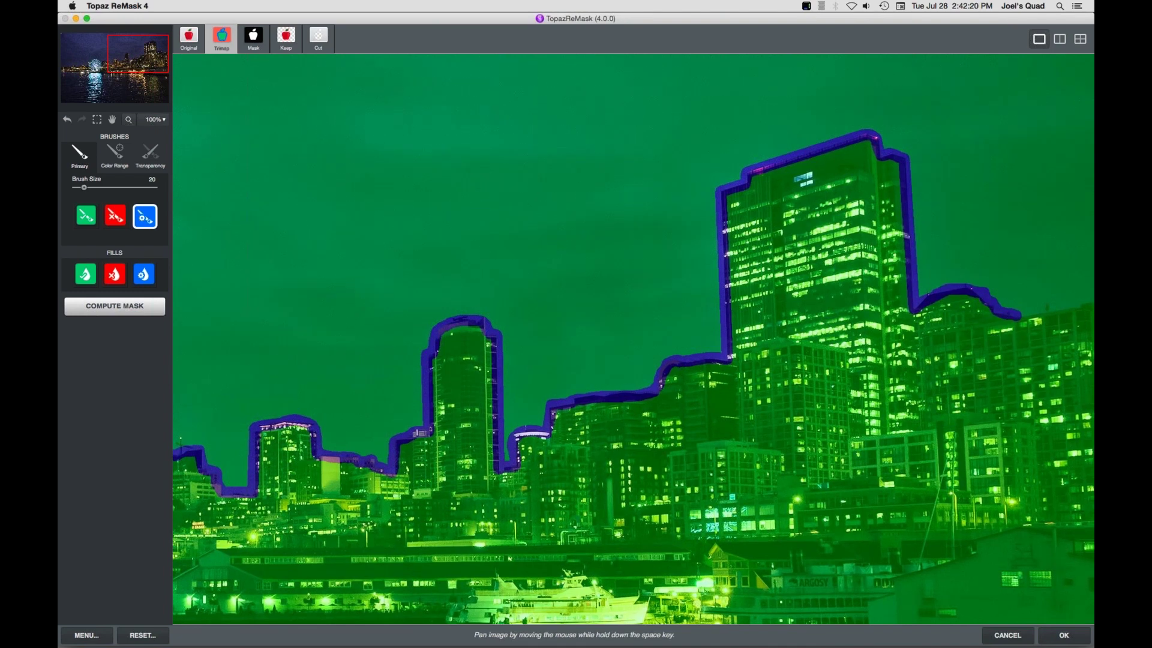
drag(1082, 314, 1026, 325)
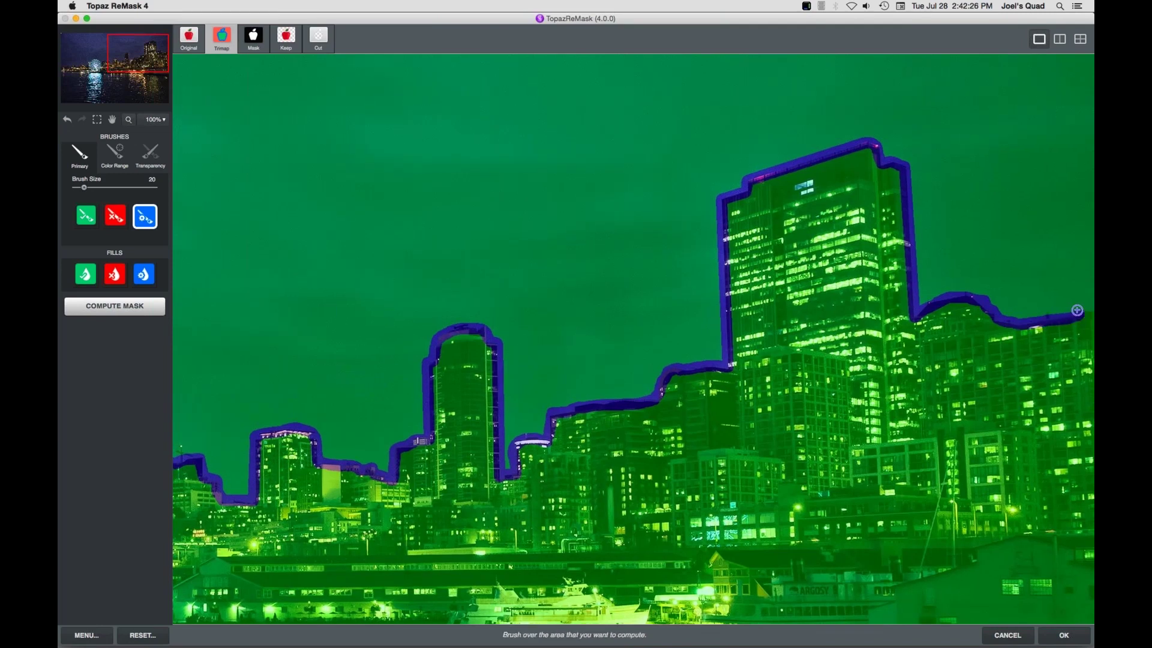
drag(1082, 309, 1091, 308)
Step: Complete the compute outline along the distant skyline between the image's left edge and the buildings beside the Space Needle
click(129, 121)
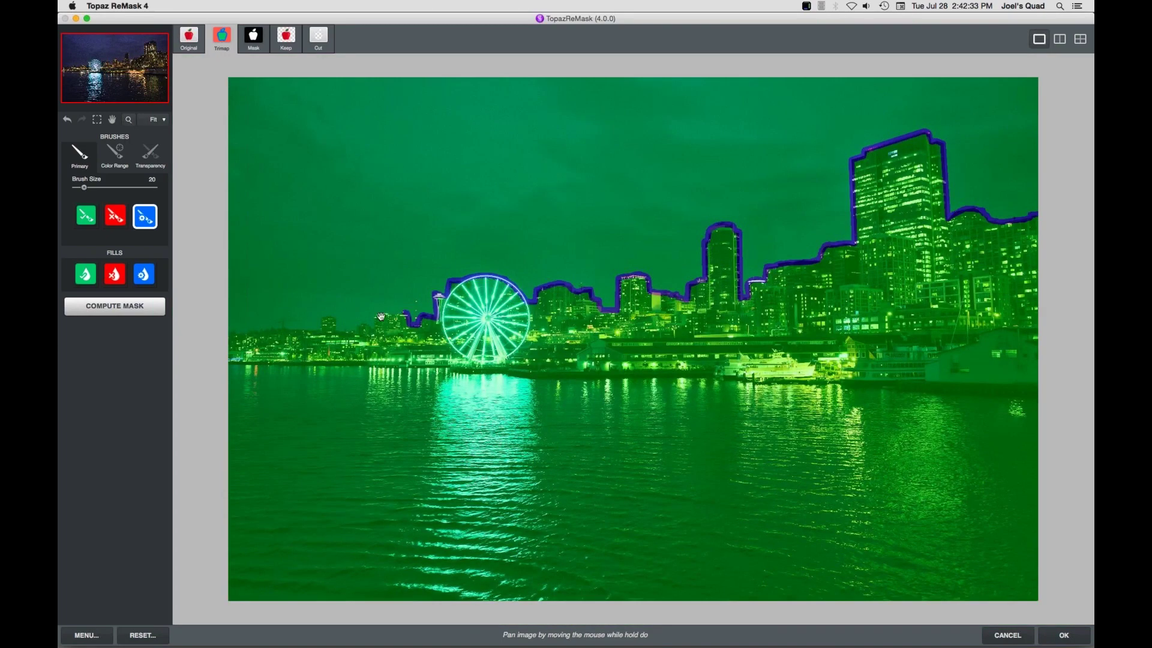
click(128, 127)
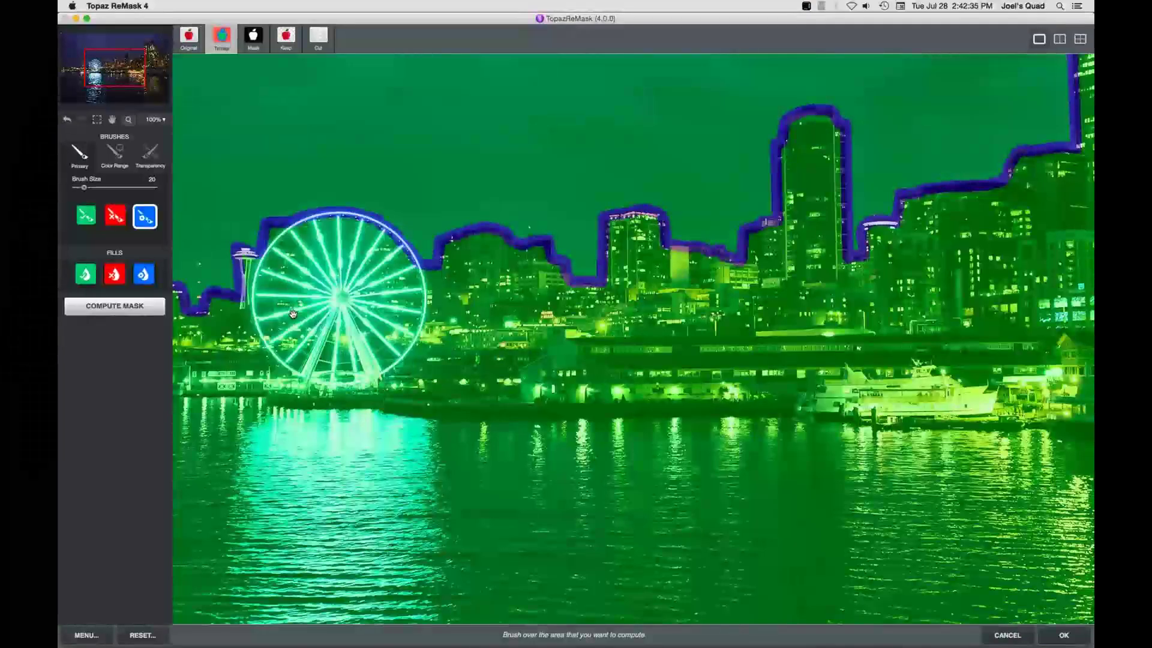
mouse_move(292, 313)
mouse_down()
mouse_move(466, 268)
mouse_move(411, 282)
mouse_move(390, 277)
mouse_move(387, 251)
mouse_move(372, 249)
mouse_move(356, 270)
mouse_move(173, 283)
mouse_up()
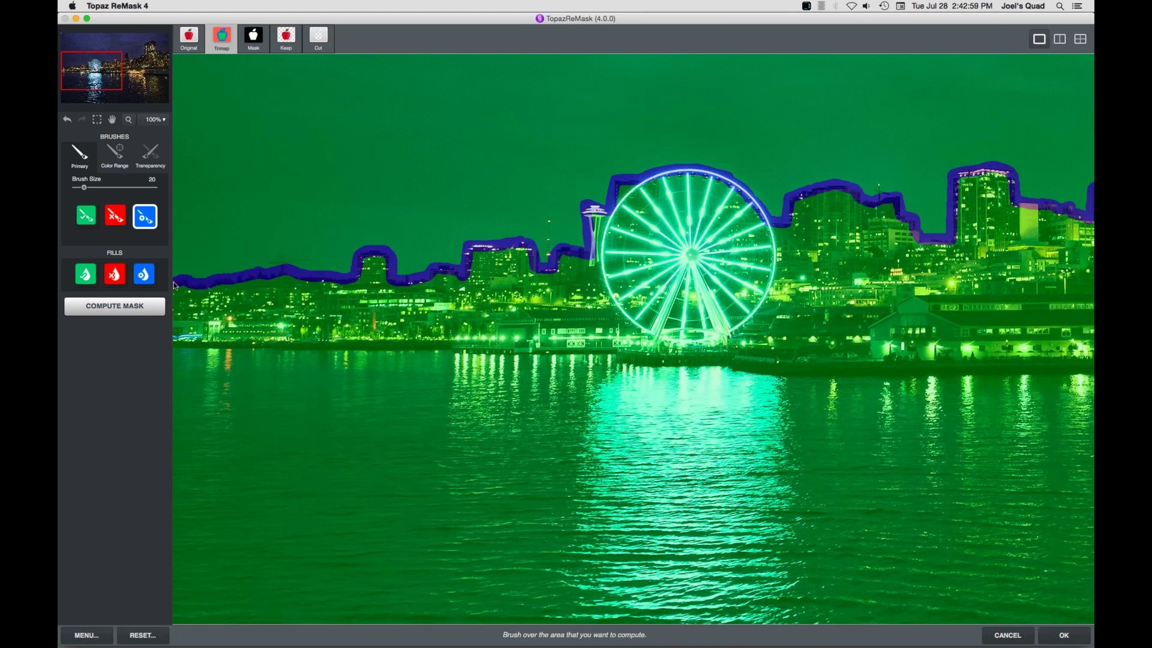
Step: Fill the city and water below the compute outline as the area to cut, and compute the mask
click(113, 122)
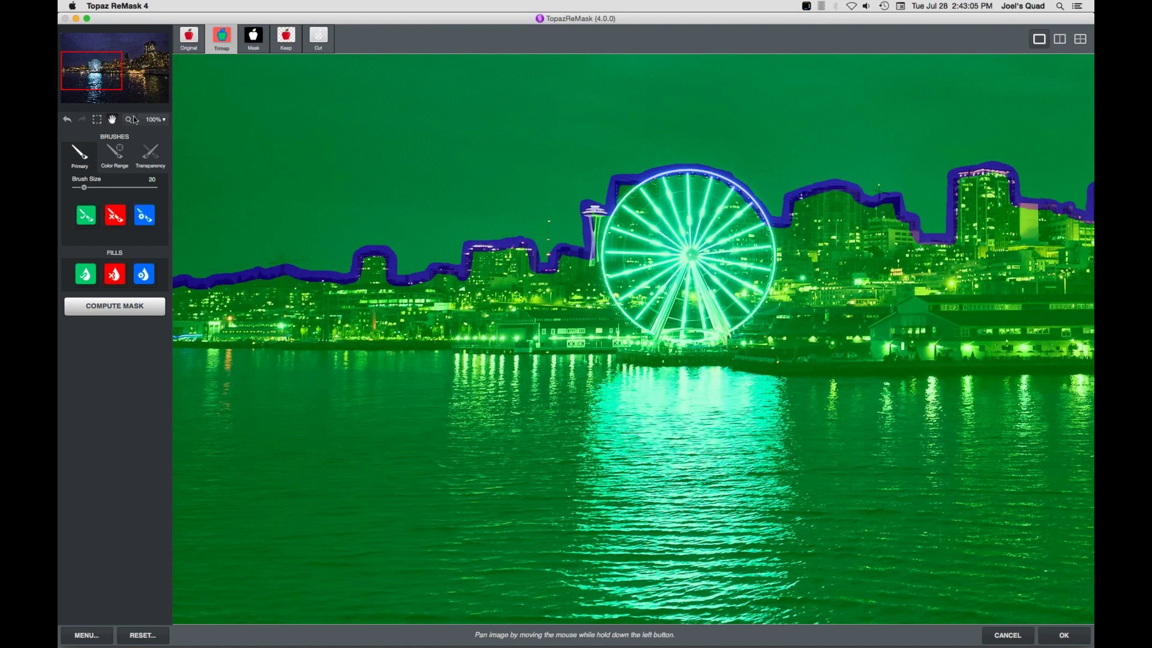
click(129, 120)
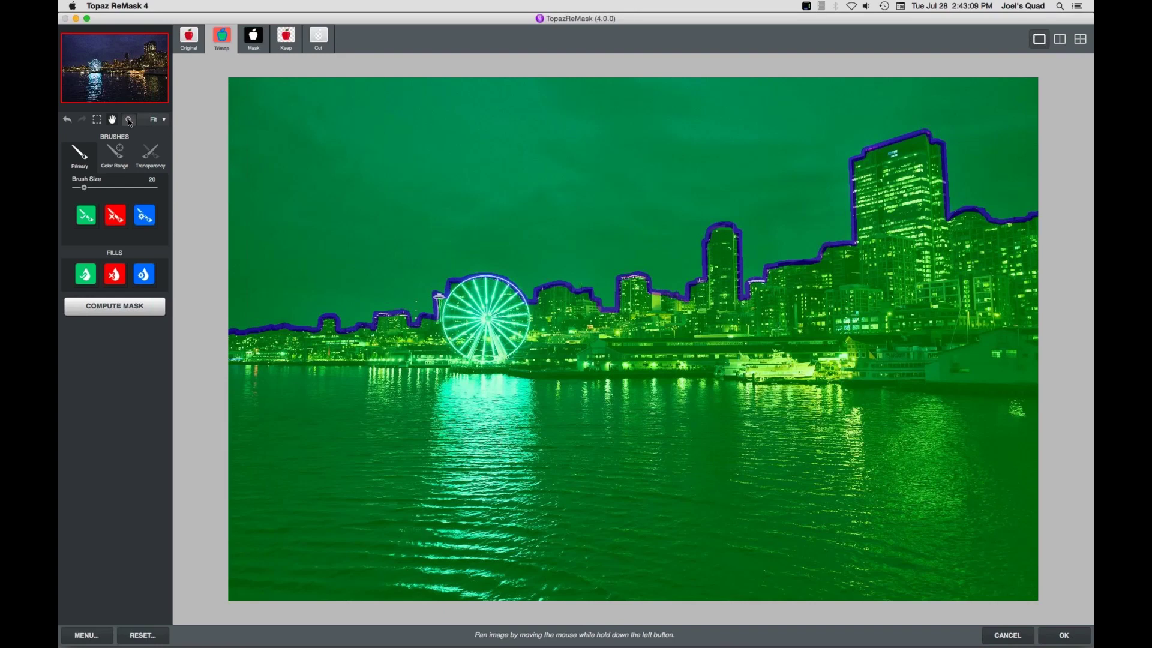
click(114, 275)
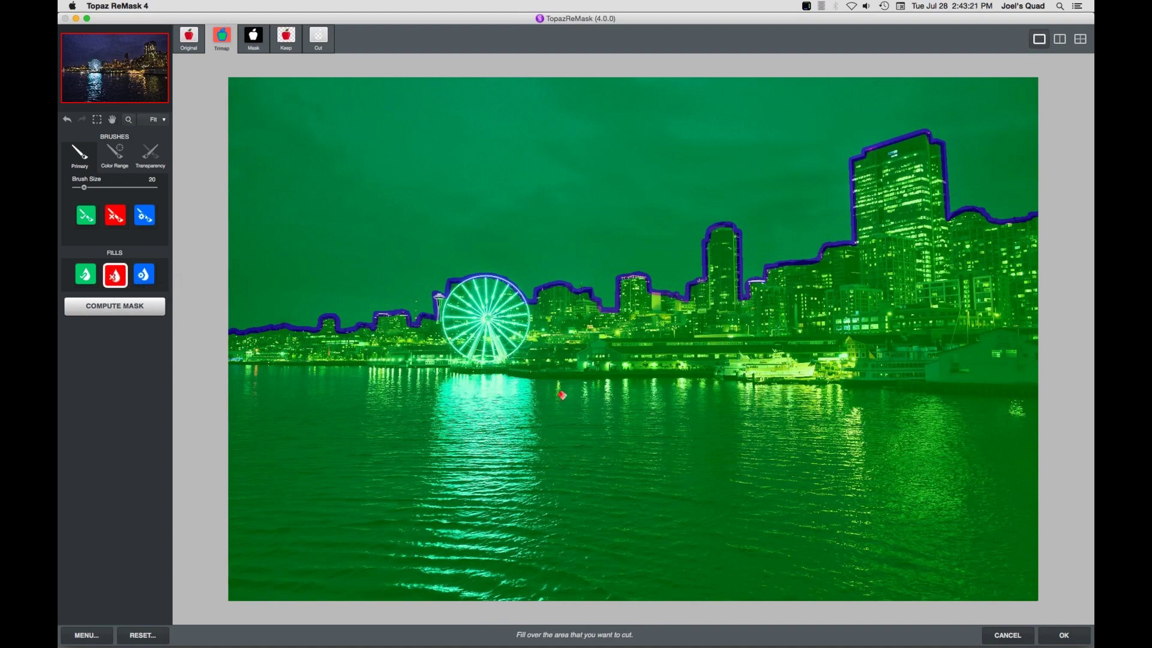
click(562, 395)
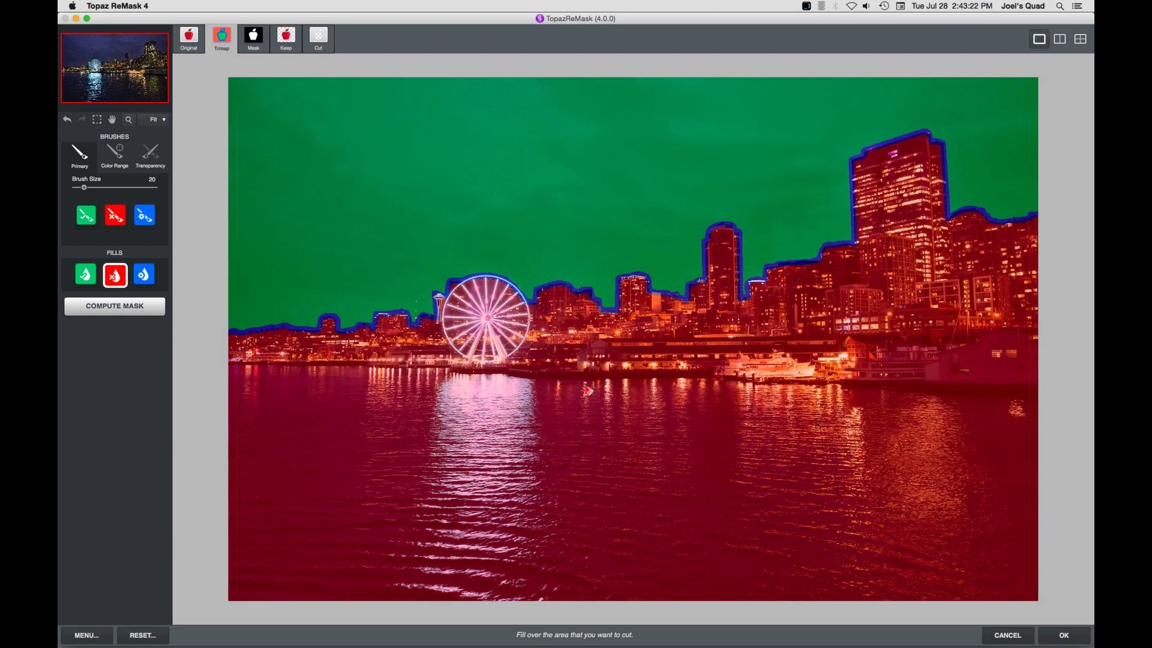
click(102, 312)
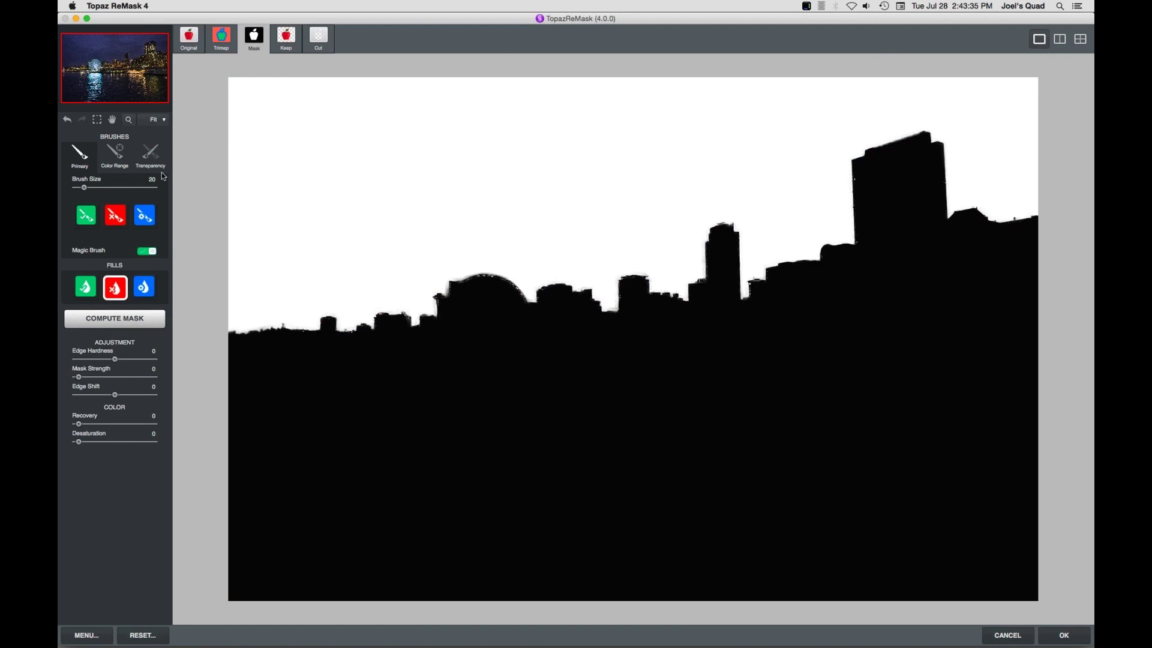
Step: Split the preview into two side-by-side views at 100% zoom, showing the mask beside the Cut result
click(131, 124)
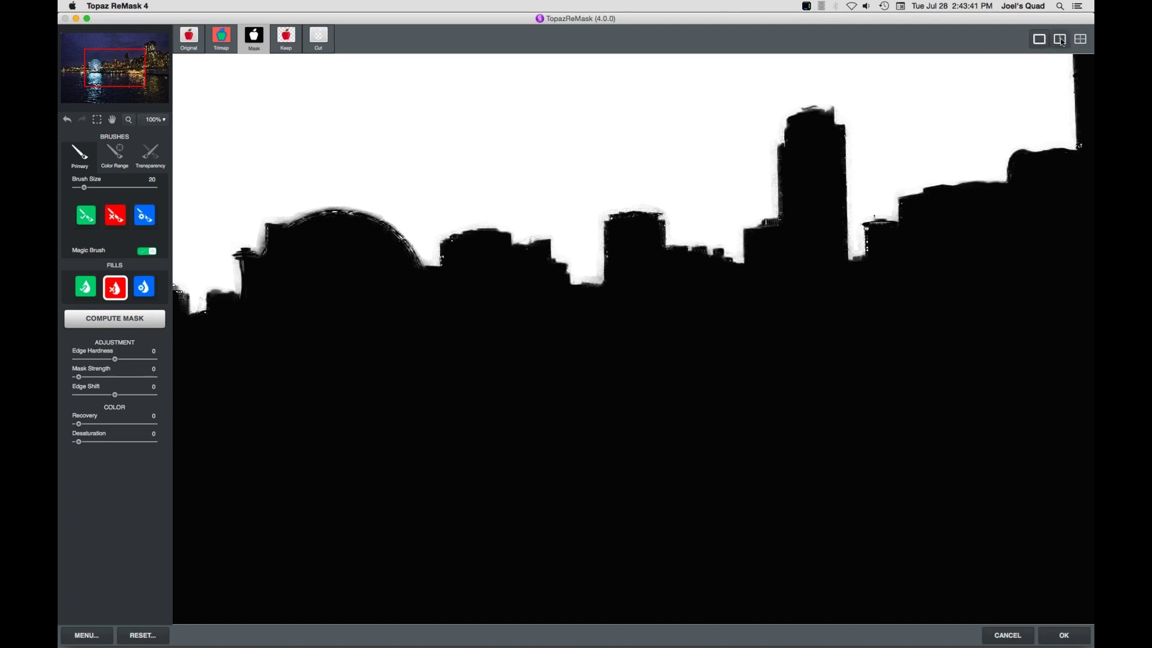
click(1061, 40)
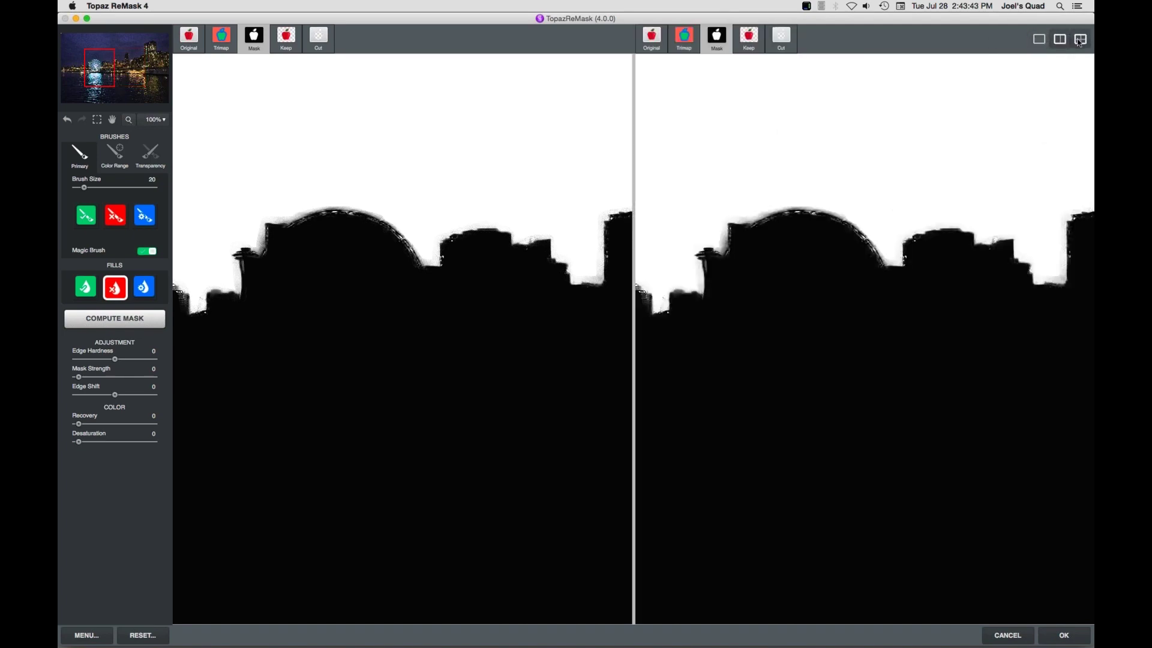
click(1080, 40)
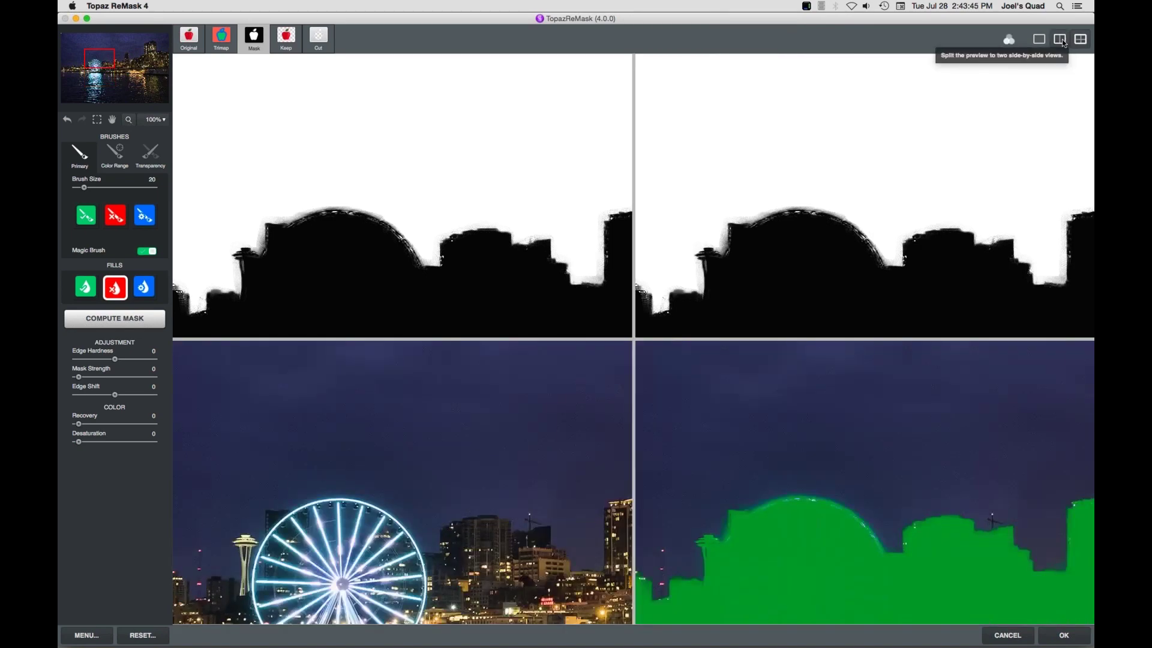
click(1061, 40)
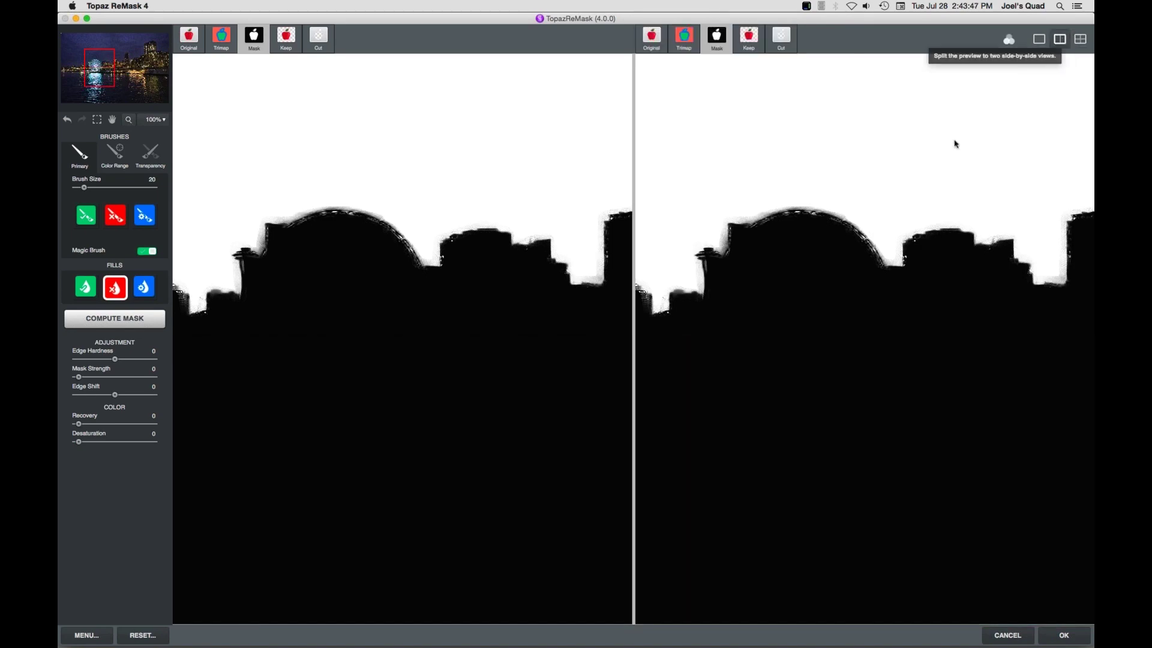
click(750, 38)
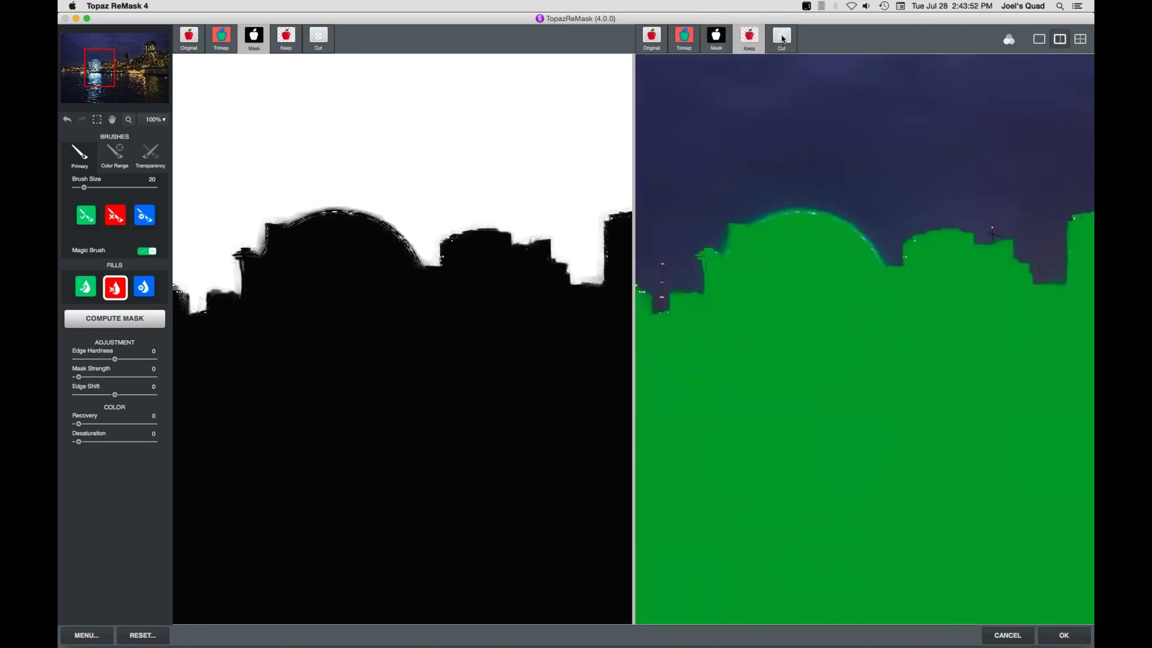
click(783, 40)
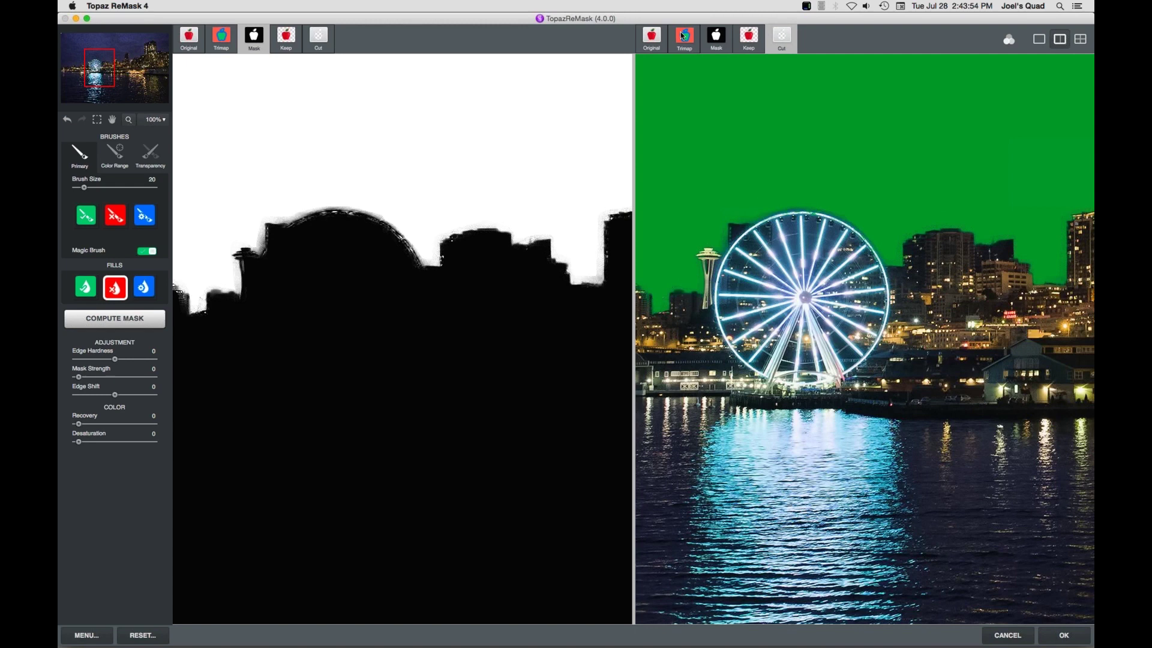
click(683, 36)
click(783, 39)
Step: Brush the grey haze in the sky gap right of the Ferris wheel as keep, with Magic Brush on and brush size 20
key(c)
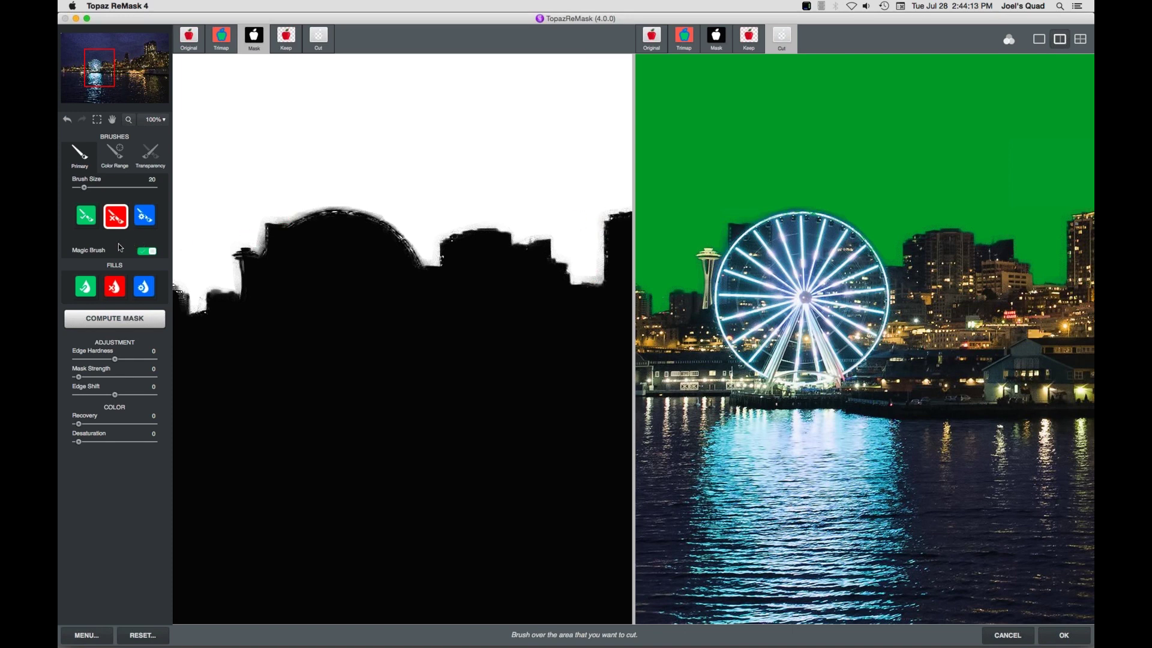
mouse_move(146, 254)
click(88, 219)
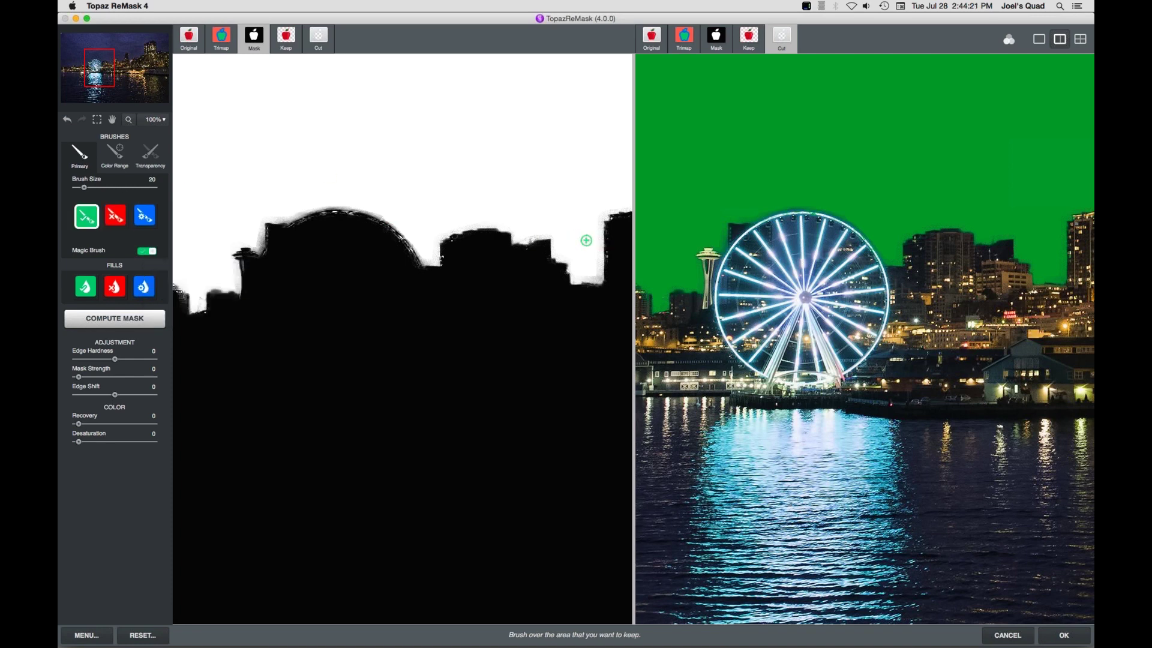
key(x)
key(x)
key(x)
key(x)
key(x)
key(x)
drag(593, 233, 595, 256)
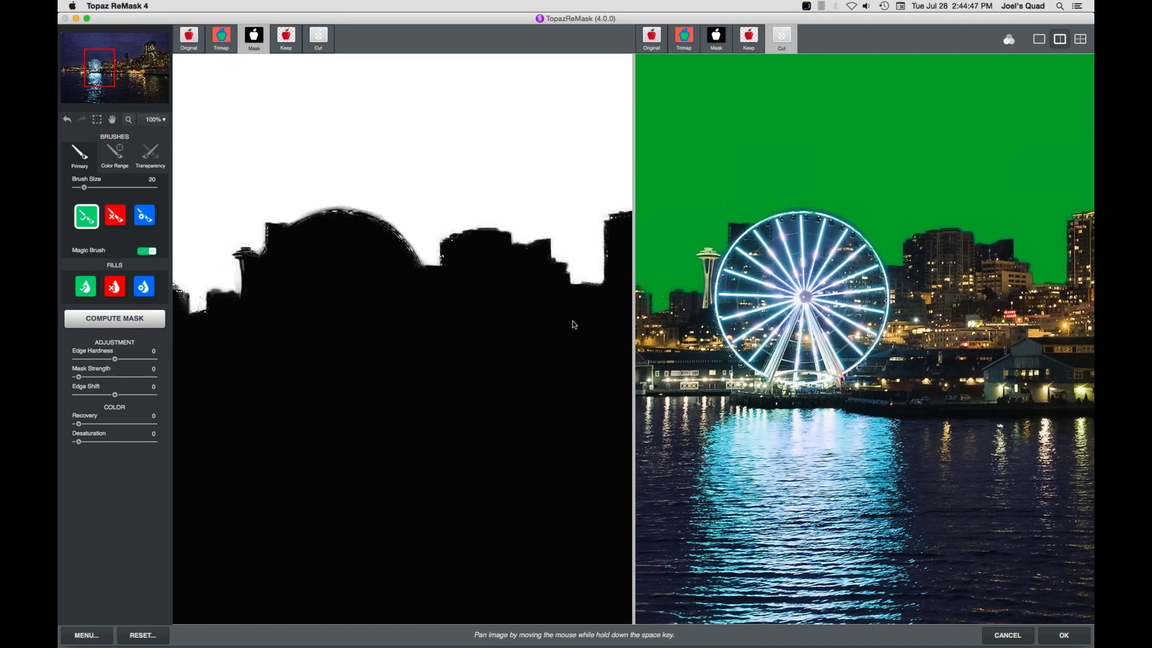
Step: Brush the hazy sky beside the distant buildings left of the Space Needle as area to keep
drag(572, 321, 809, 277)
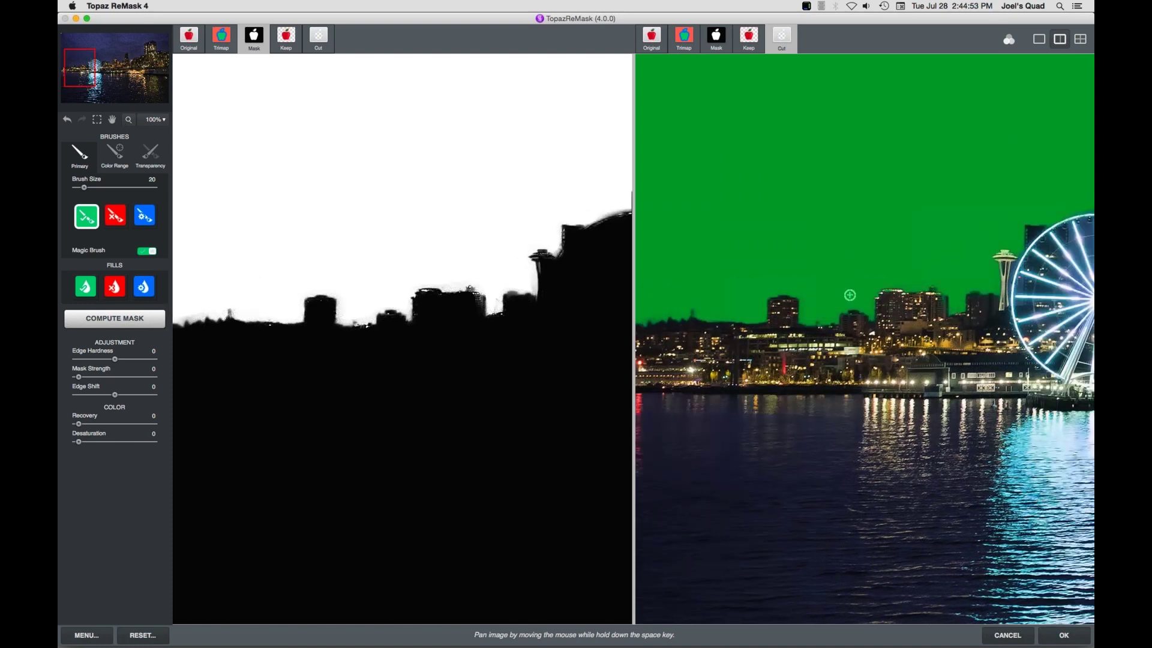
drag(849, 295, 819, 300)
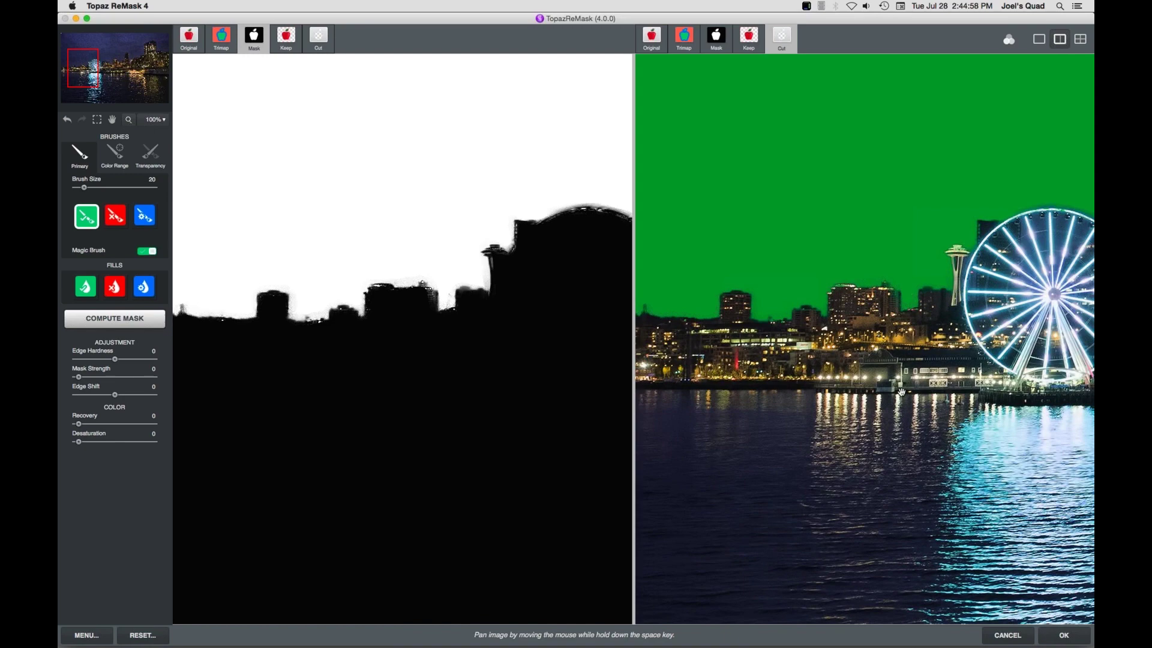
drag(902, 392, 891, 390)
Step: Brush along the left edge of the round-topped tower as area to cut
drag(660, 366, 333, 353)
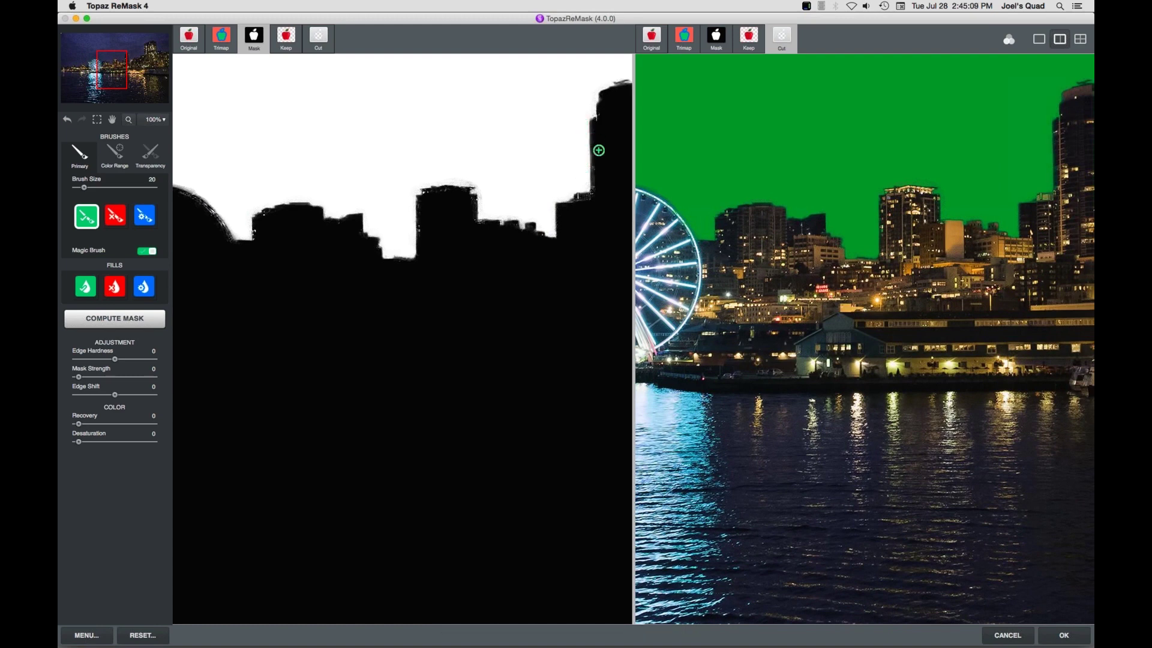
key(c)
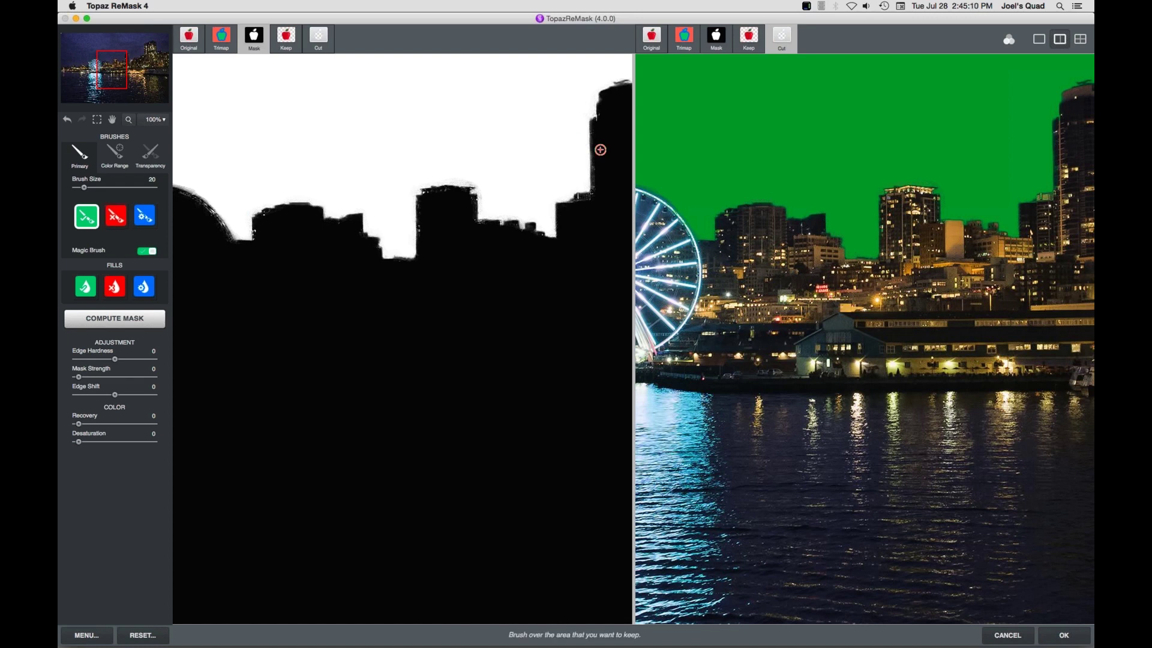
drag(596, 177, 603, 212)
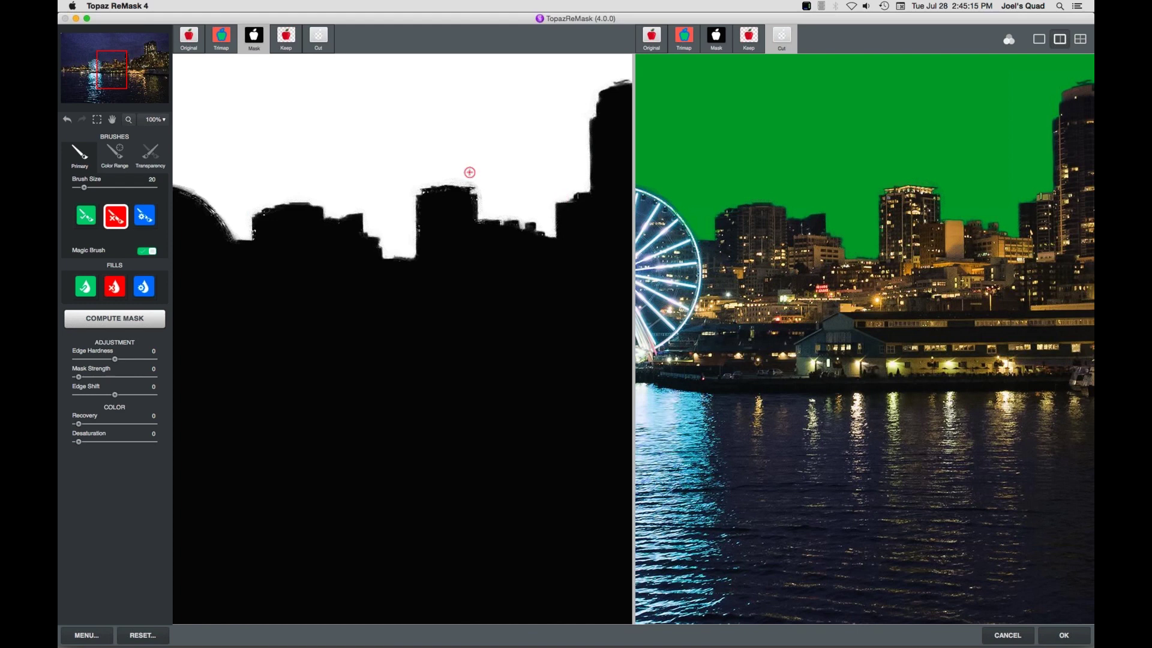
Step: Check the mask edges along the rest of the skyline and apply the finished sky mask to the Photoshop layer
key(k)
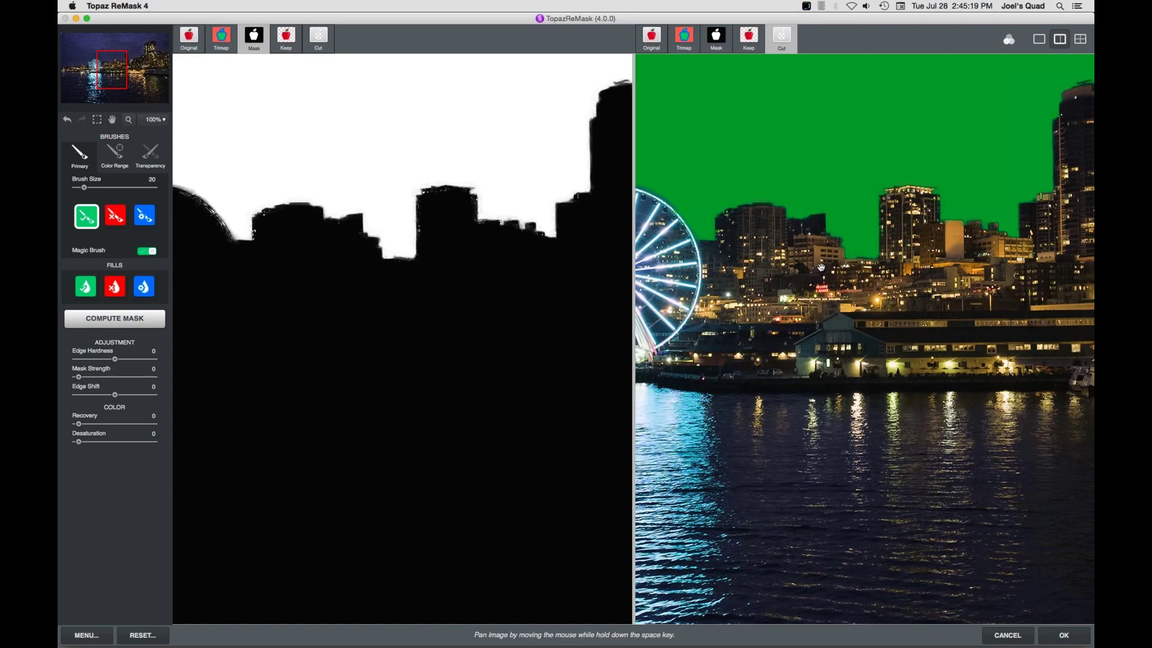
drag(821, 267, 623, 291)
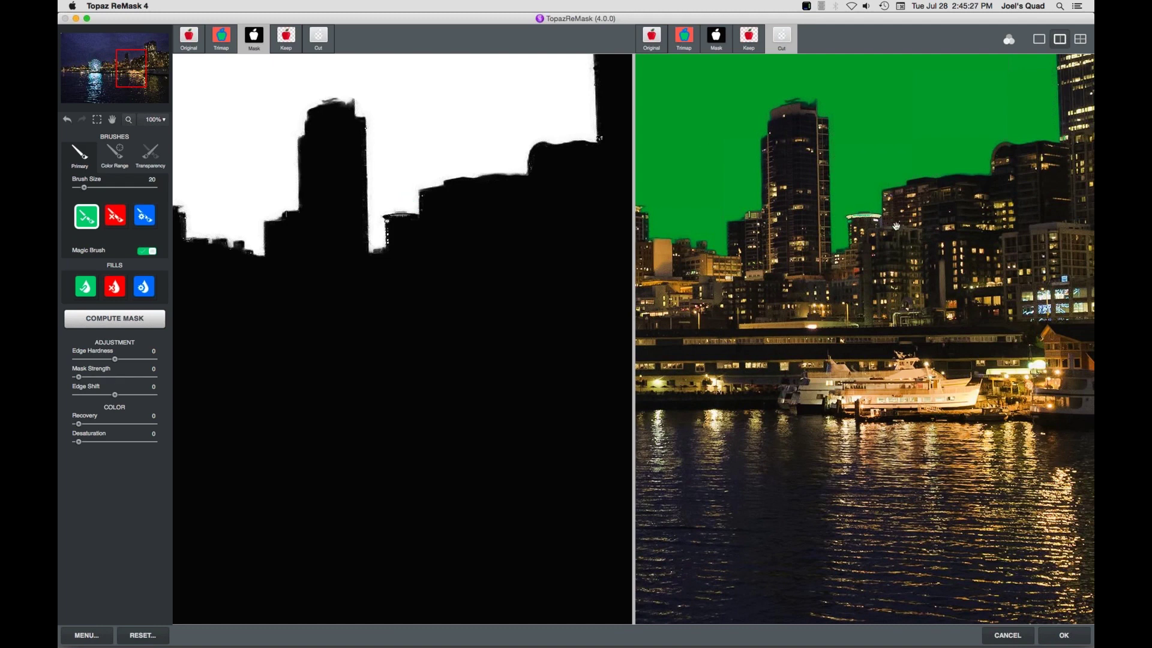
drag(855, 243, 493, 392)
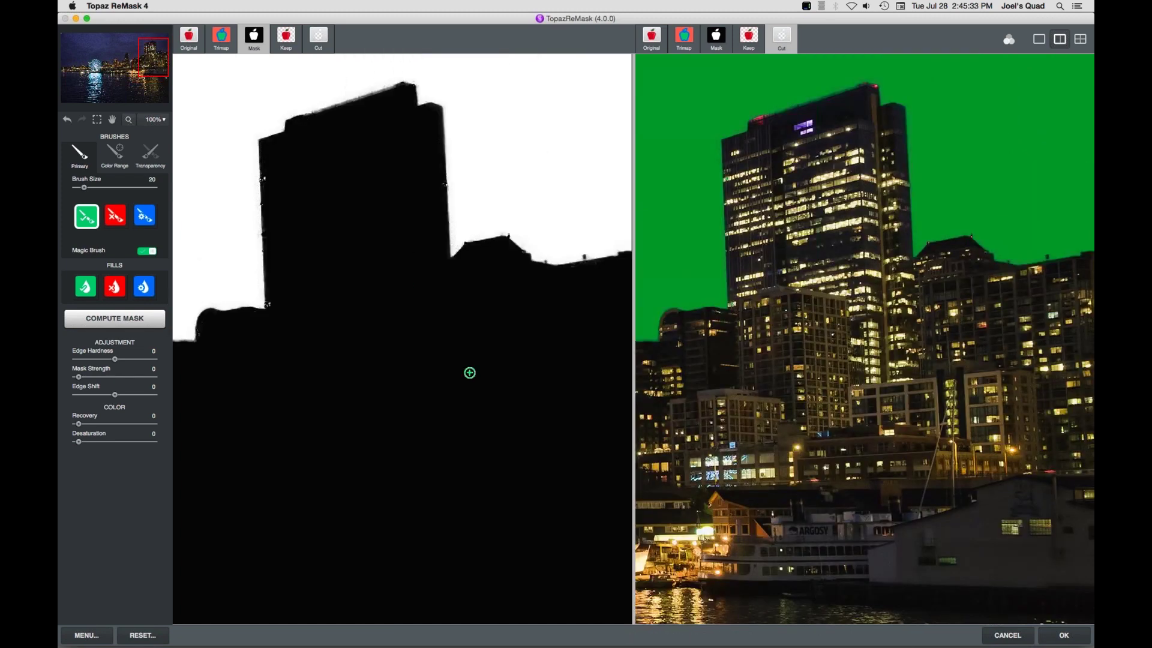
click(1063, 637)
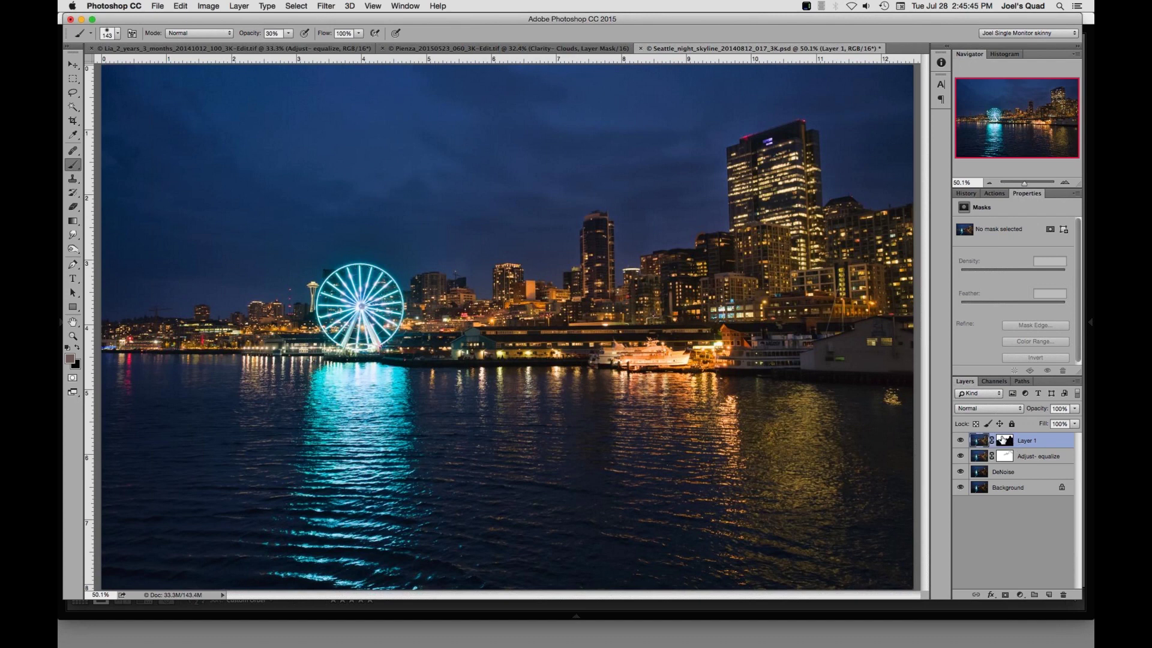
Step: Add a Levels adjustment layer, move Layer 1's sky mask onto it and delete Layer 1
click(1019, 594)
mouse_move(1042, 644)
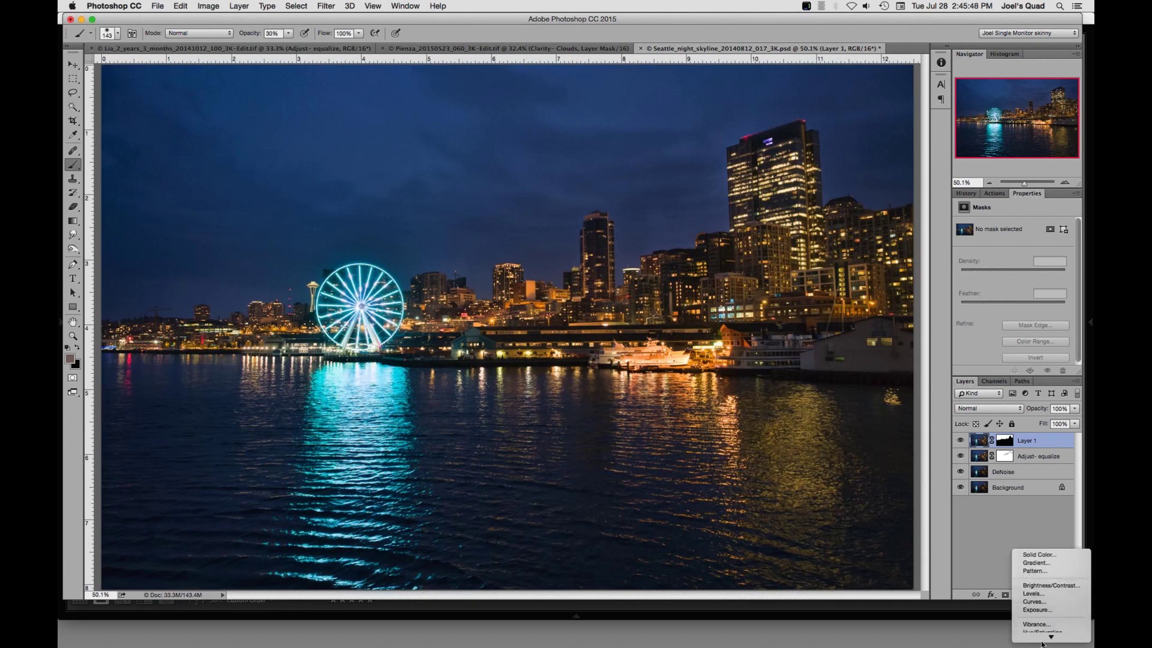
click(1037, 510)
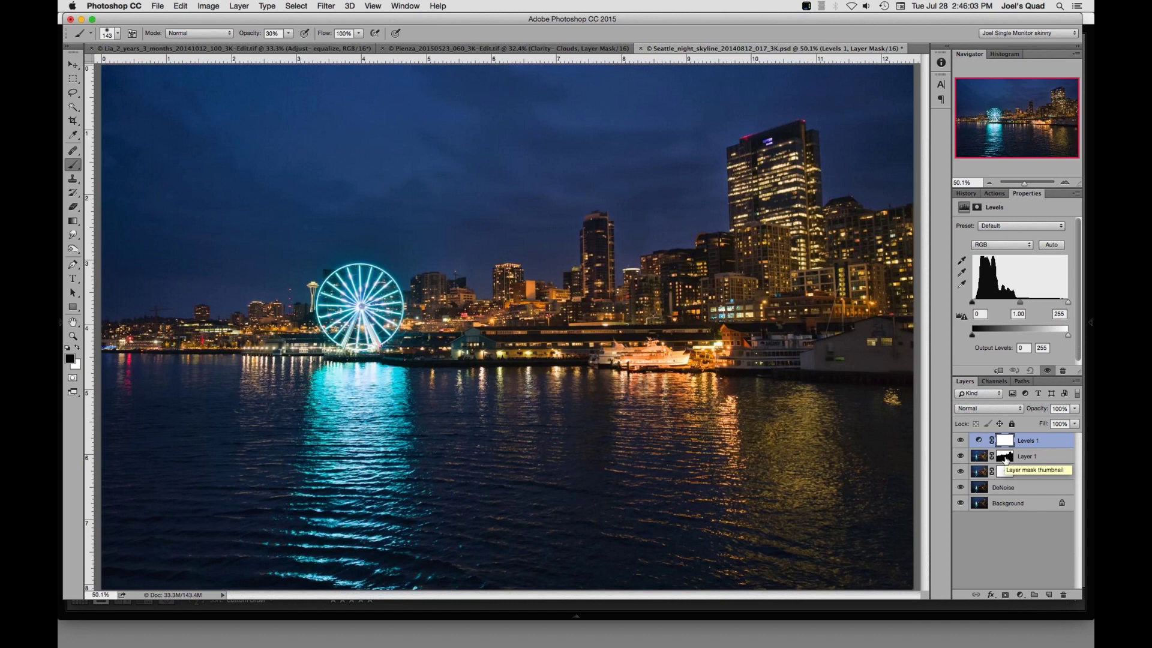
drag(1006, 461, 1063, 593)
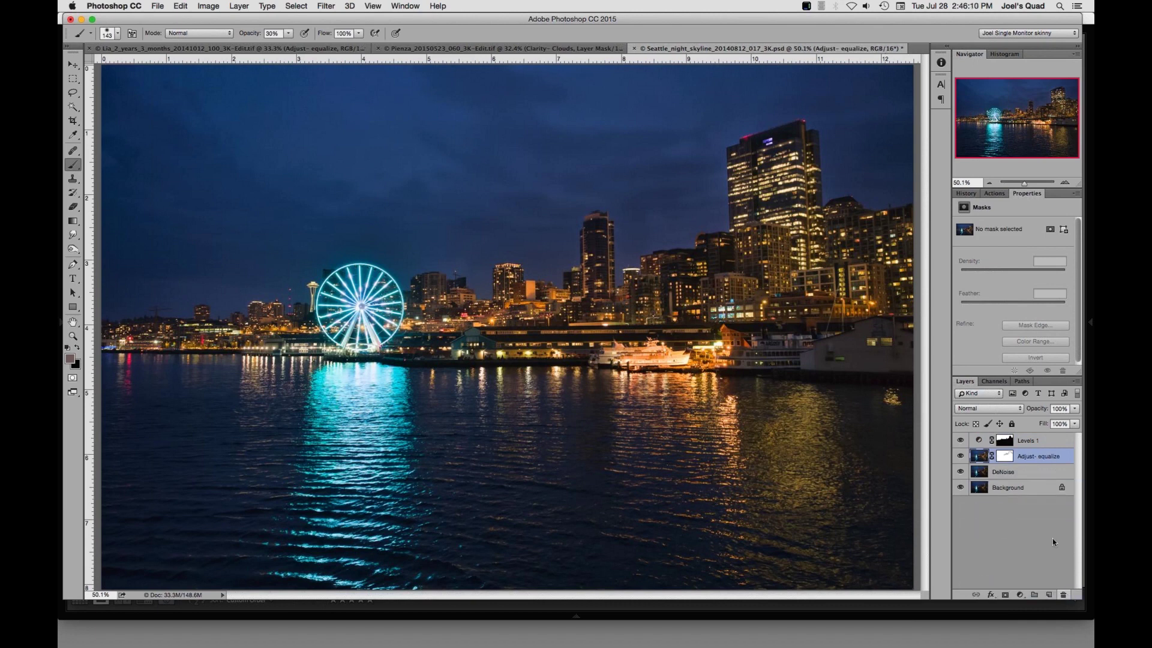
Step: Darken the sky by setting the Levels layer's black input level to 32, and save the document
click(979, 442)
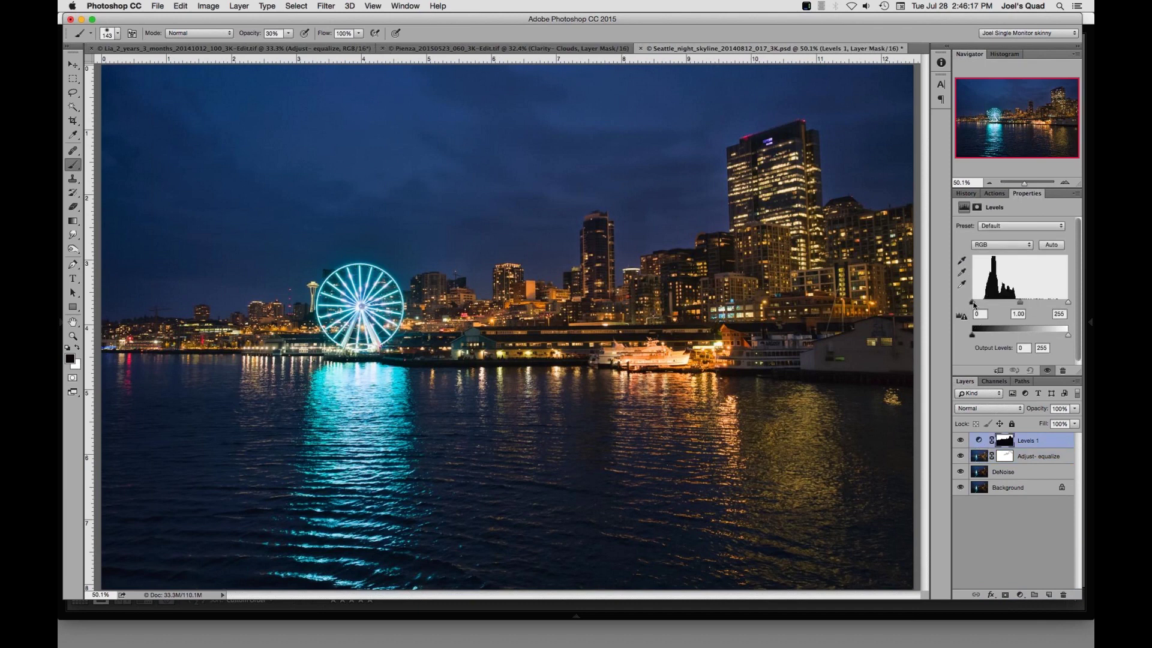
drag(972, 304, 985, 305)
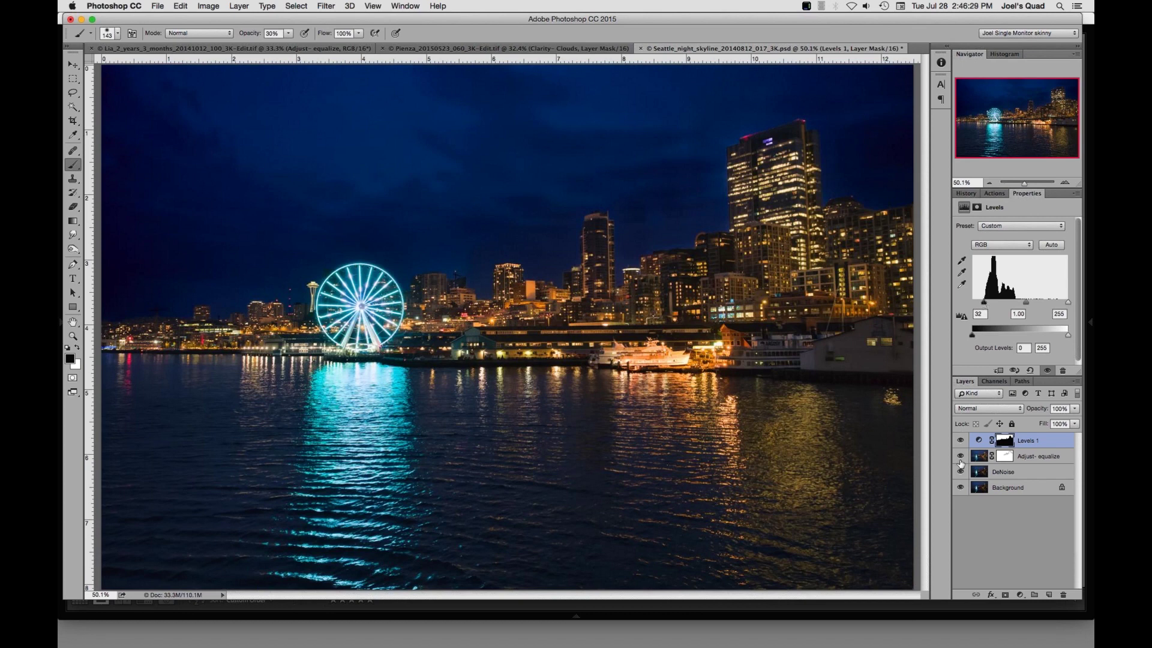
key(super+s)
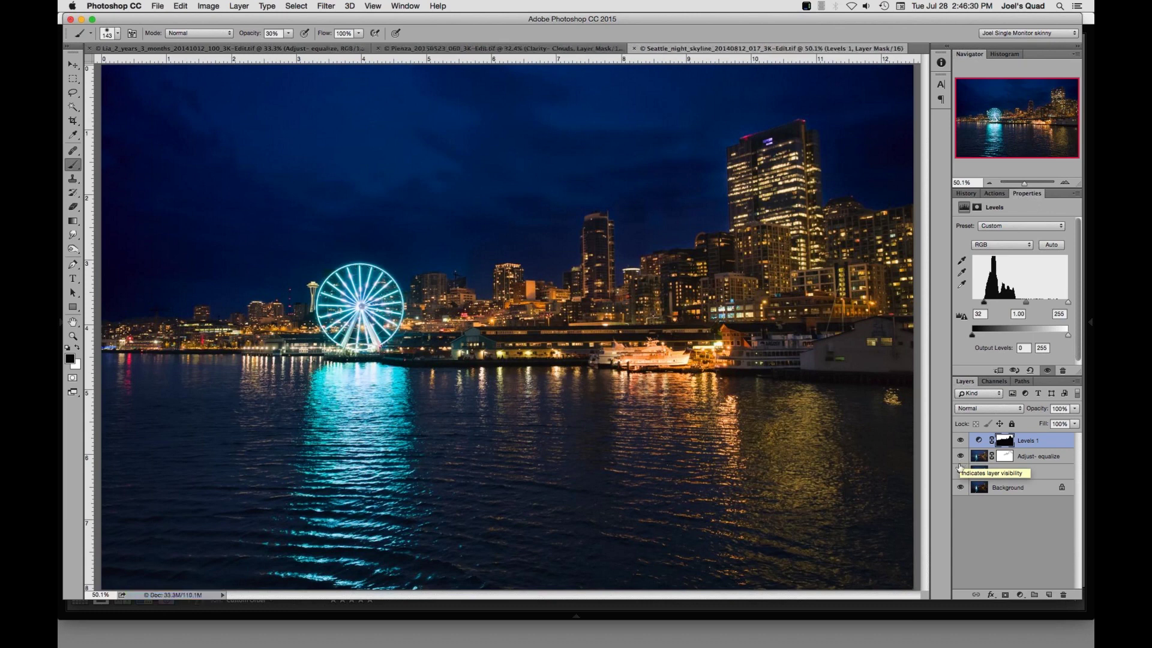
Step: Compare the edit with the original by hiding and reshowing all layers above Background
click(960, 472)
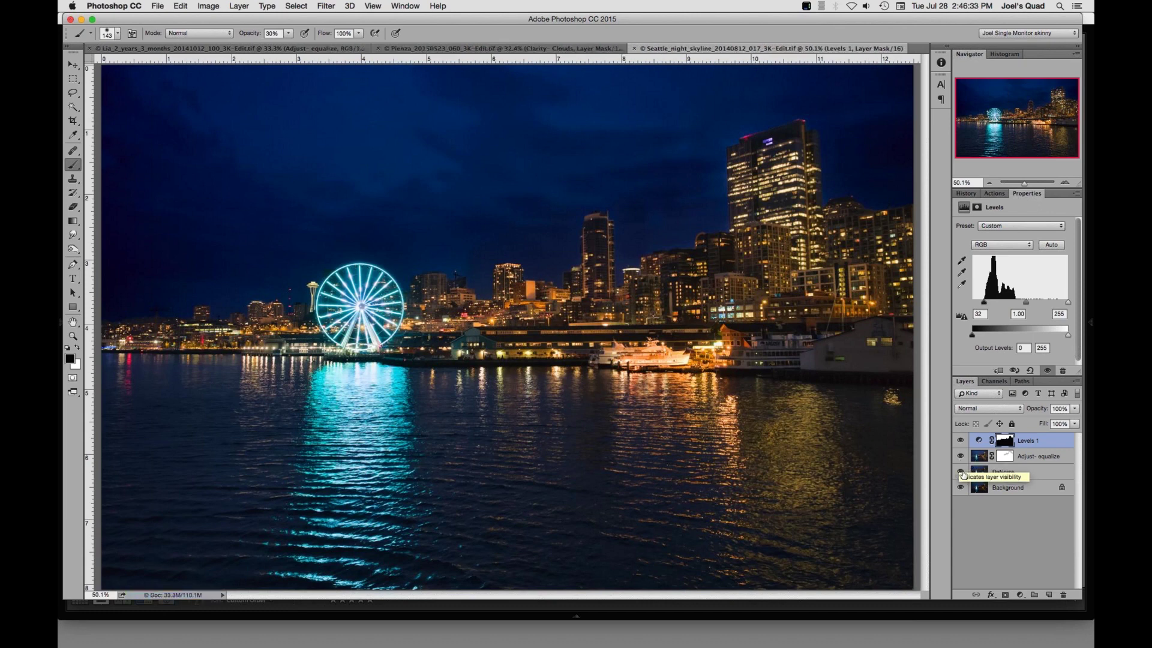
drag(960, 473, 961, 445)
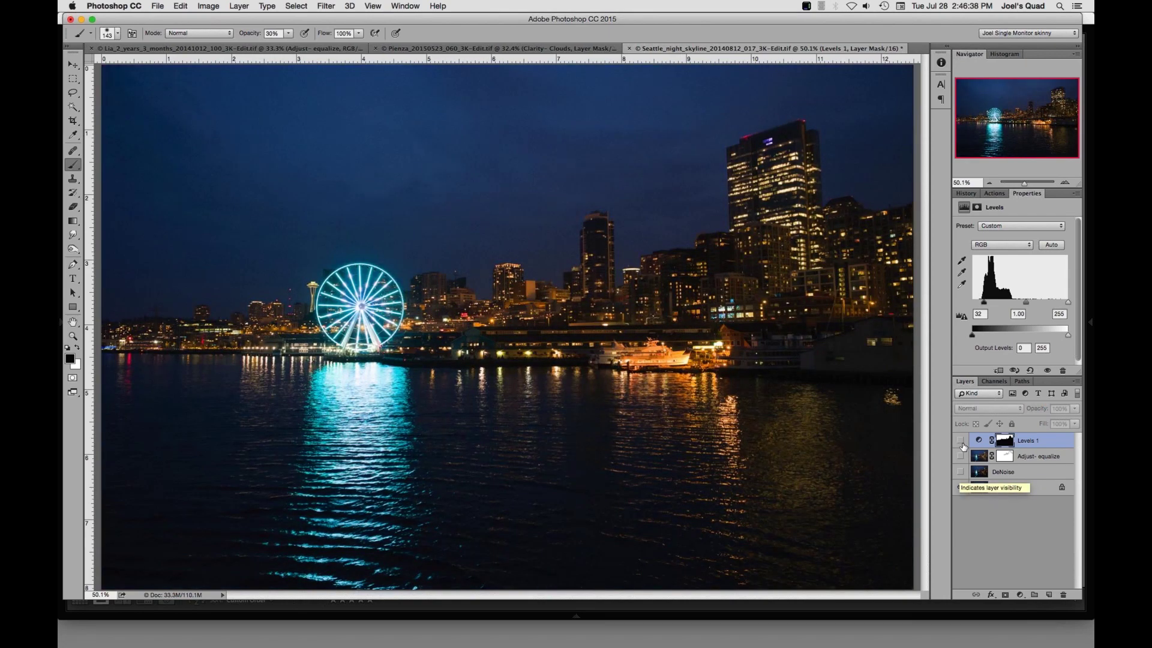
drag(960, 474, 960, 450)
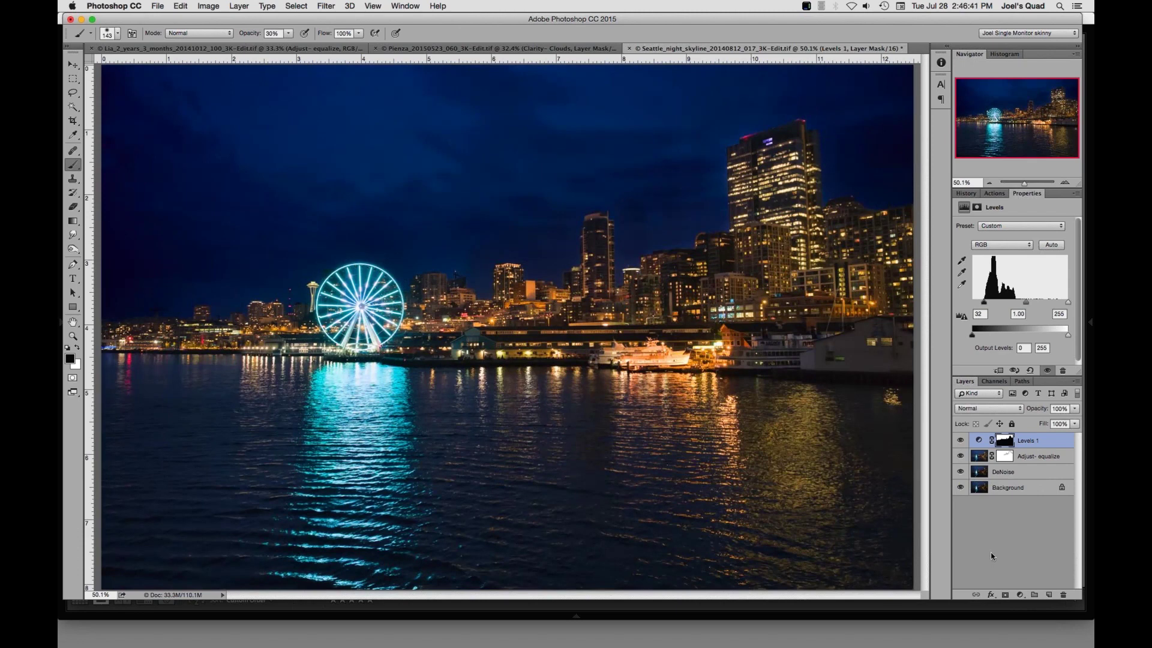
Step: Switch to Lightroom, select both Seattle night skyline versions and compare them side by side
click(522, 617)
super+click(514, 572)
key(c)
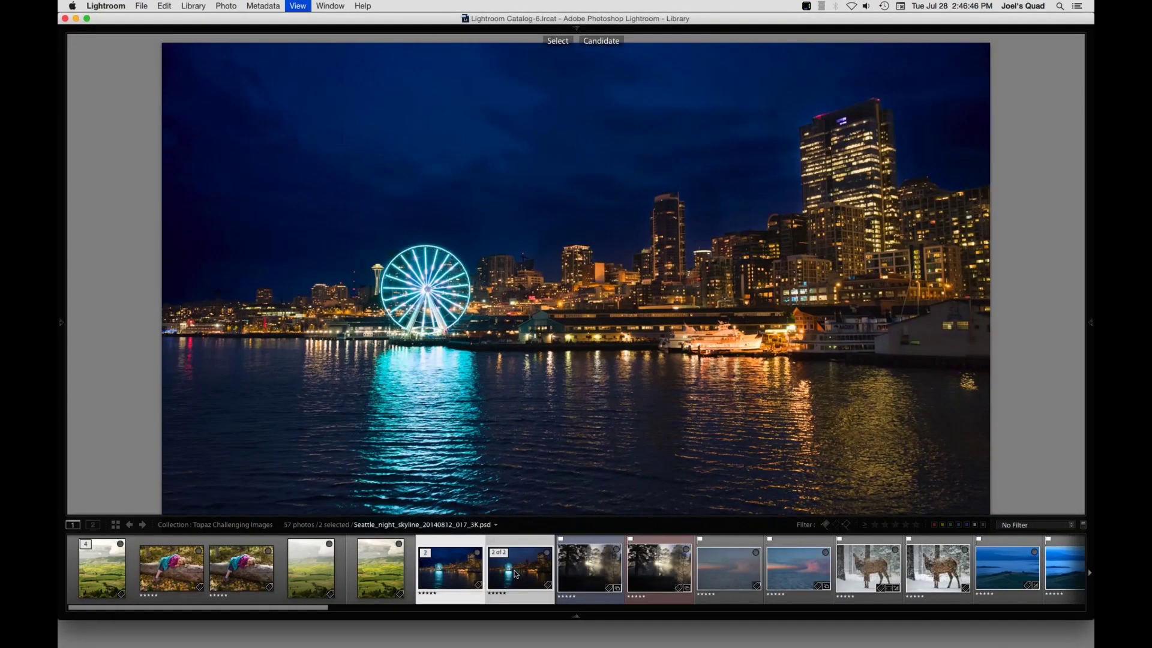